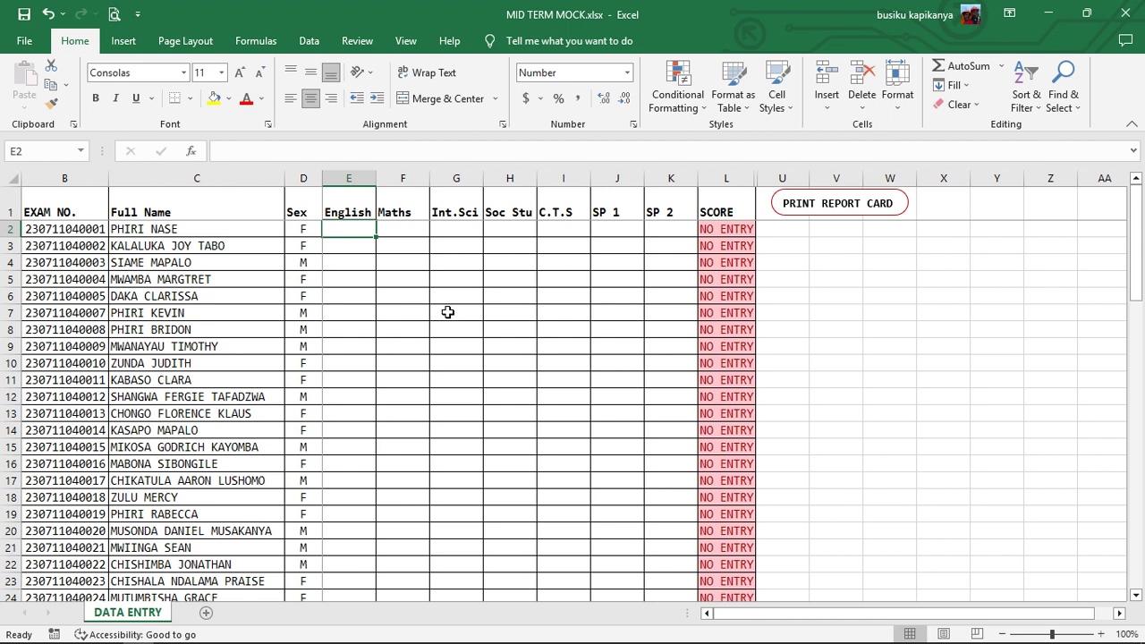
- Scroll the DATA ENTRY sheet down to the last candidate entry in row 65
{"action": "scroll", "coordinate": [447, 312], "scroll_direction": "down", "scroll_amount": 13}
{"action": "scroll", "coordinate": [434, 332], "scroll_direction": "down", "scroll_amount": 10}
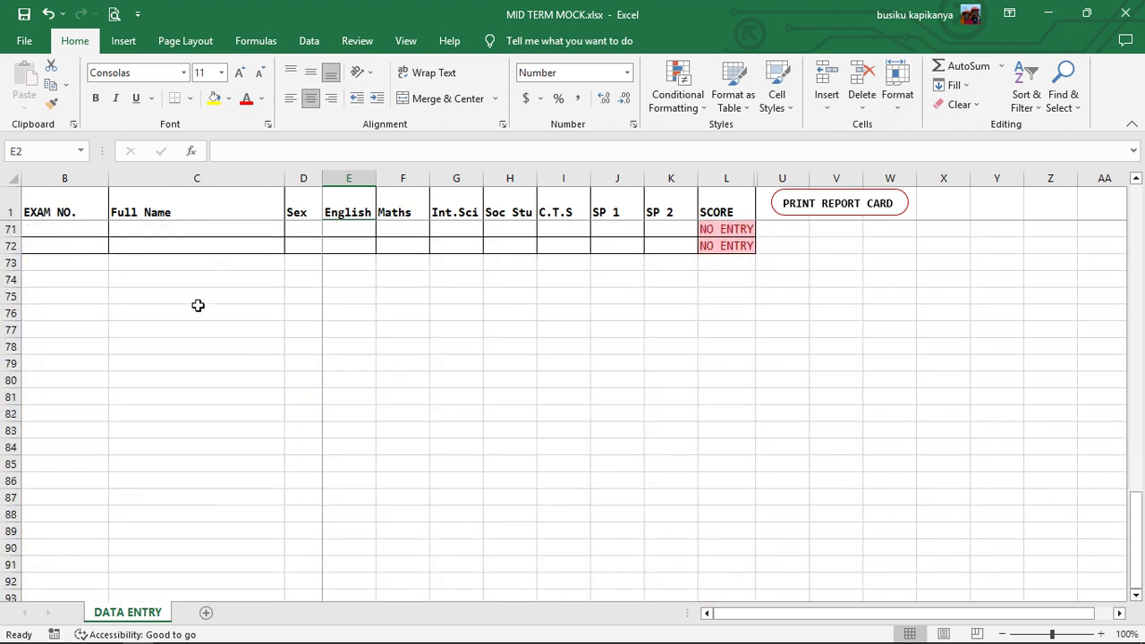
{"action": "scroll", "coordinate": [197, 304], "scroll_direction": "up", "scroll_amount": 2}
{"action": "left_click", "coordinate": [65, 245]}
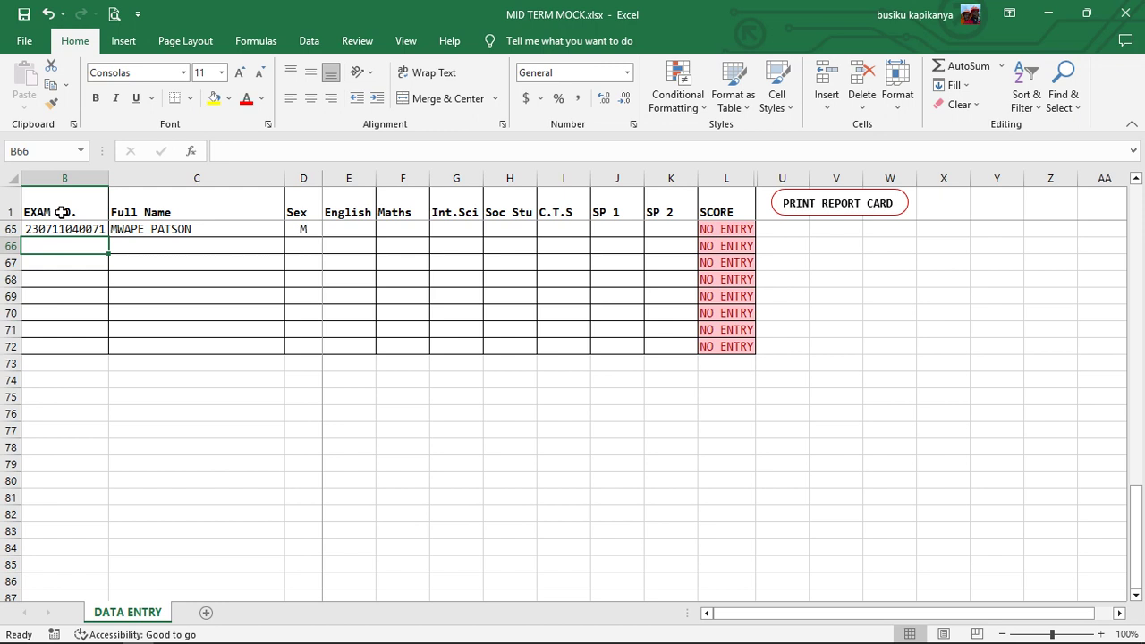
{"action": "scroll", "coordinate": [274, 287], "scroll_direction": "up", "scroll_amount": 12}
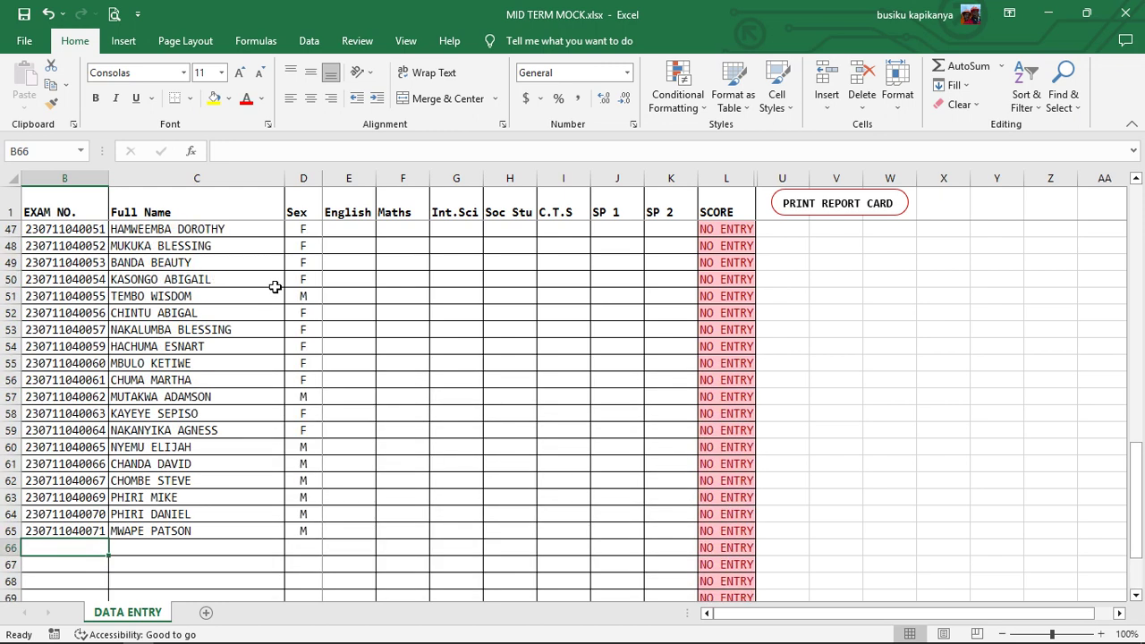
{"action": "scroll", "coordinate": [274, 286], "scroll_direction": "up", "scroll_amount": 6}
{"action": "scroll", "coordinate": [275, 295], "scroll_direction": "down", "scroll_amount": 11}
{"action": "scroll", "coordinate": [277, 304], "scroll_direction": "down", "scroll_amount": 4}
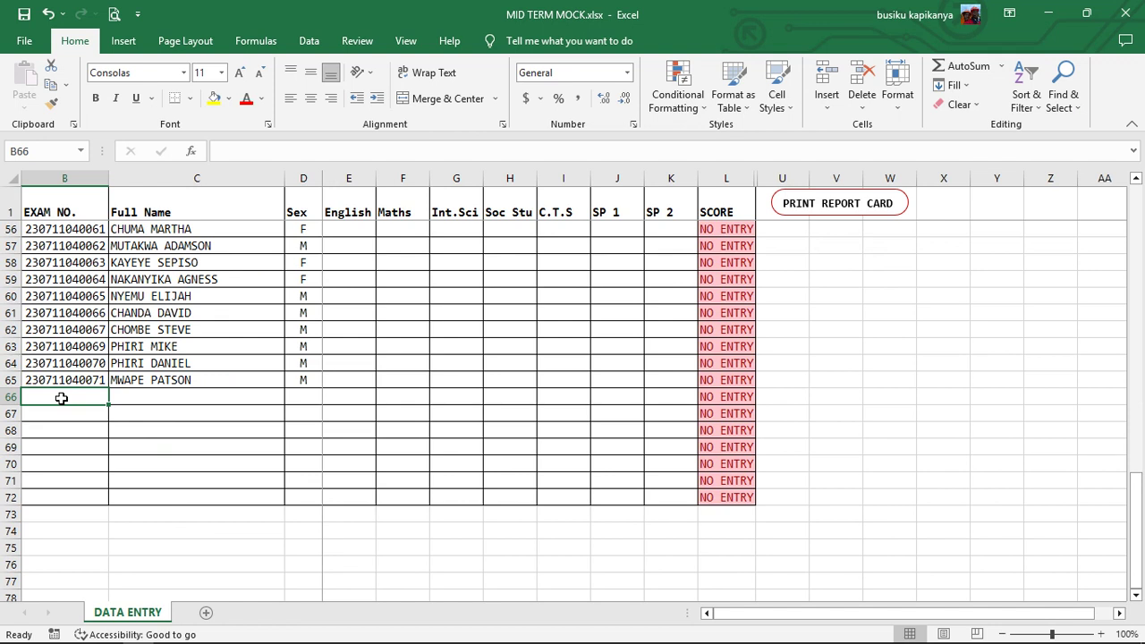
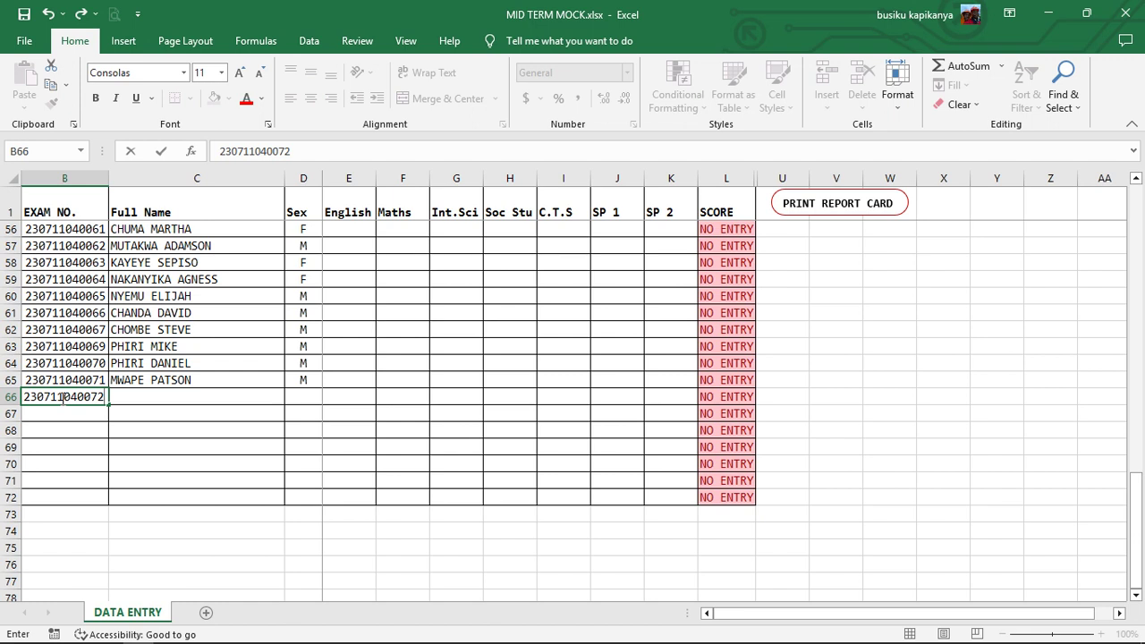
{"action": "left_click", "coordinate": [81, 411]}
{"action": "left_click", "coordinate": [93, 396]}
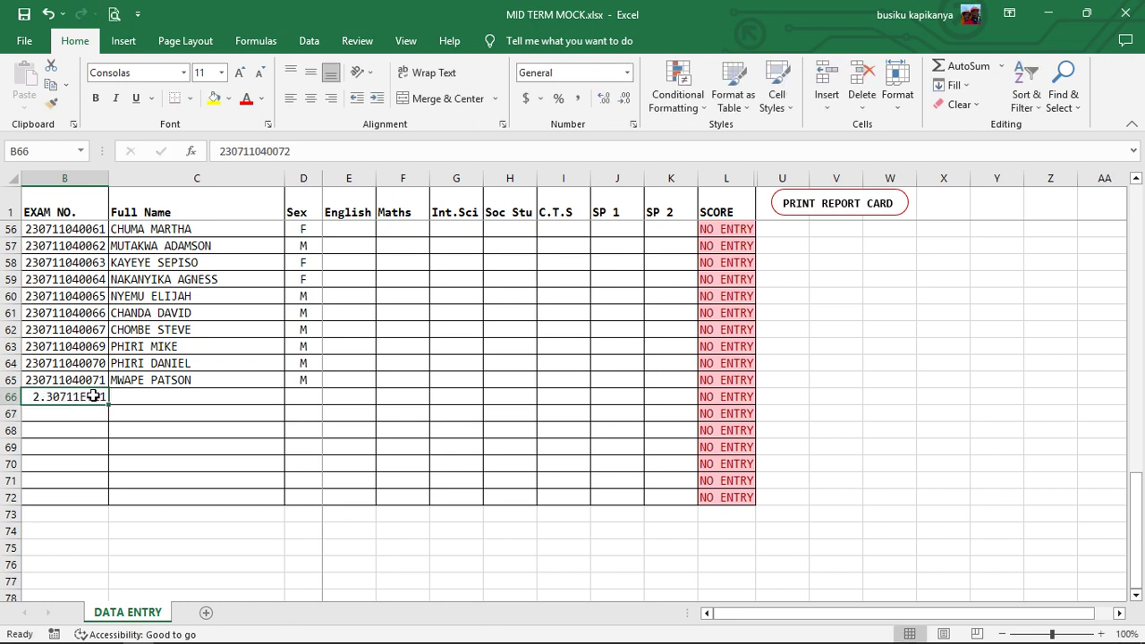
- Format the exam number as Number with no decimal places
{"action": "left_click", "coordinate": [563, 74]}
{"action": "type", "text": "NumEB"}
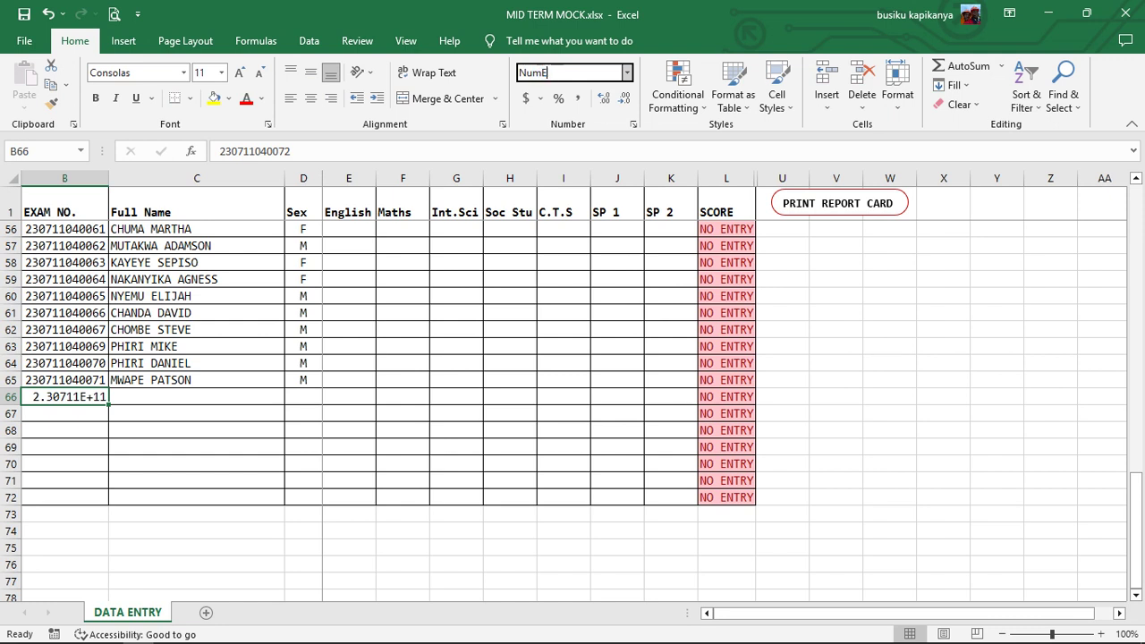
{"action": "key", "text": "BackSpace"}
{"action": "key", "text": "BackSpace"}
{"action": "type", "text": "ber"}
{"action": "key", "text": "Return"}
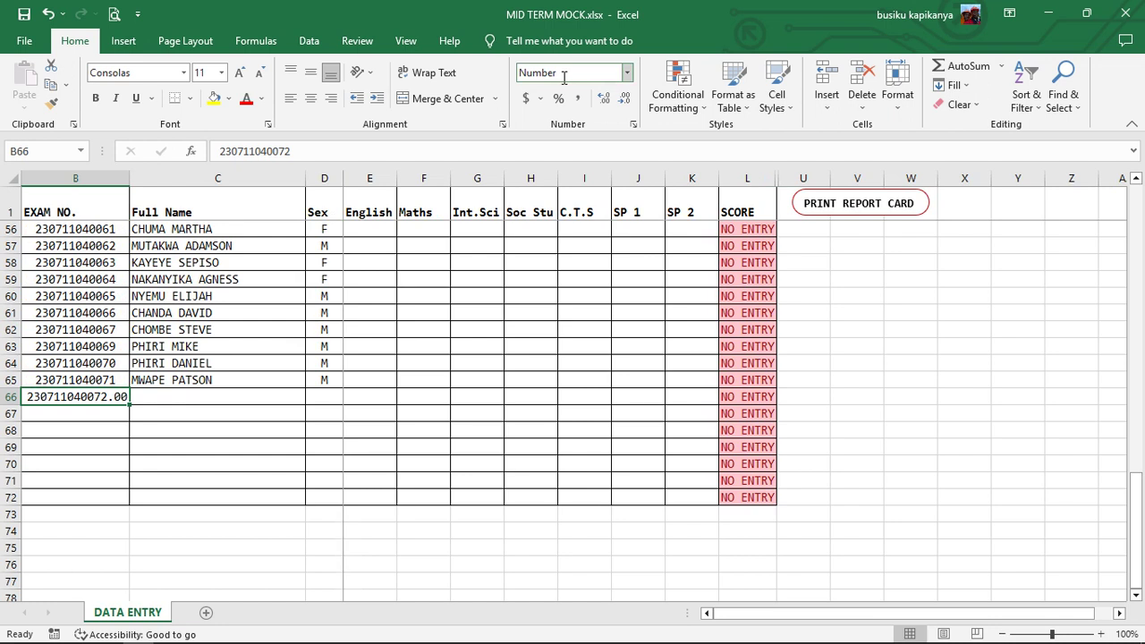
{"action": "left_click", "coordinate": [623, 99]}
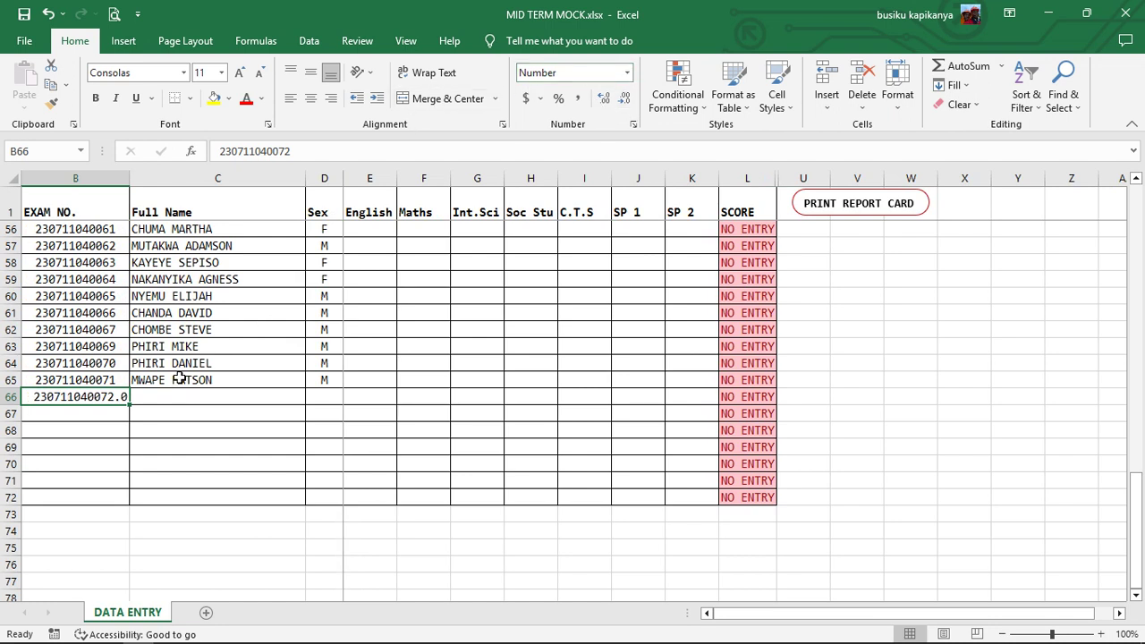
{"action": "left_click", "coordinate": [623, 98]}
- Fill the exam numbers down to row 69 as a counting series
{"action": "left_click", "coordinate": [96, 381]}
{"action": "left_click_drag", "start_coordinate": [129, 390], "coordinate": [121, 454]}
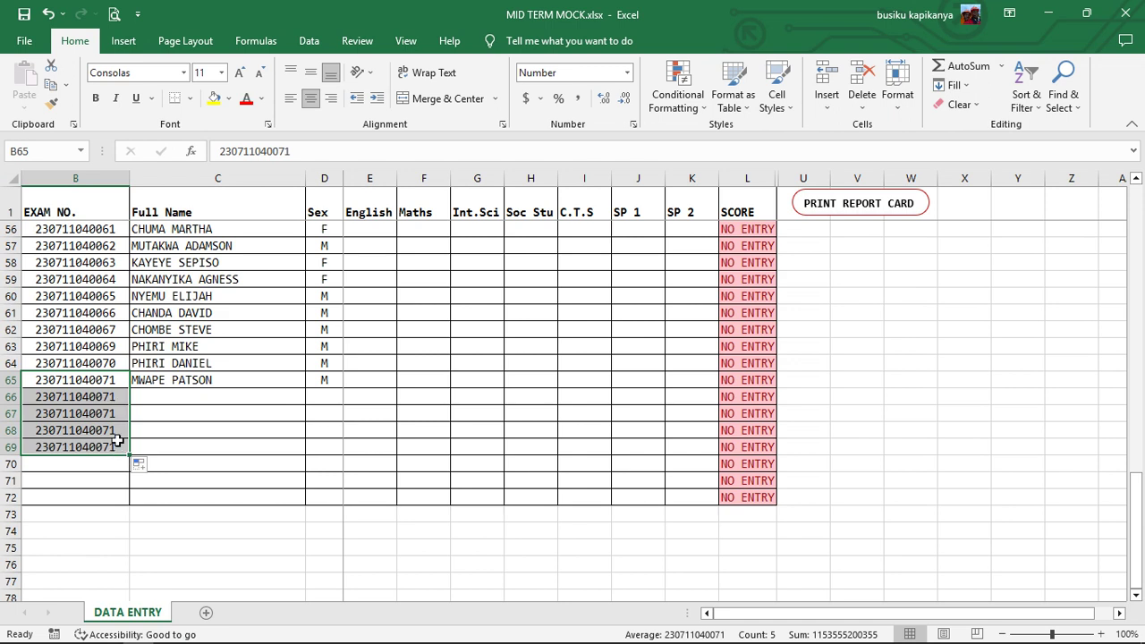
{"action": "left_click", "coordinate": [140, 465]}
{"action": "left_click", "coordinate": [168, 507]}
{"action": "left_click", "coordinate": [167, 403]}
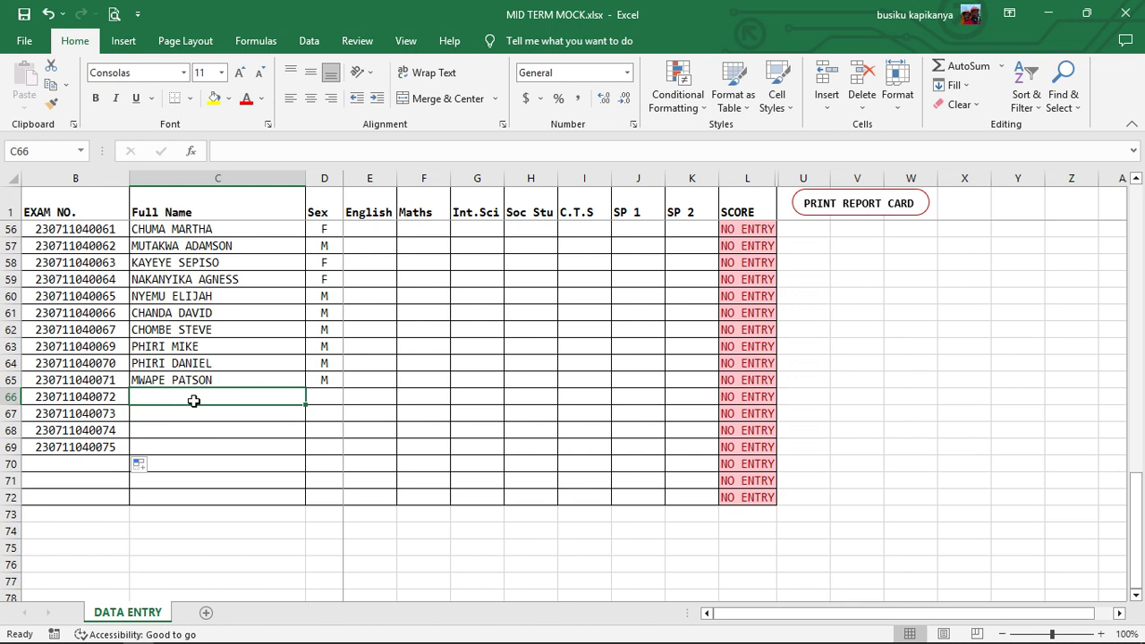
- Enter the row 66 and 67 candidates' full names, with sexes F and M
{"action": "type", "text": "MAW"}
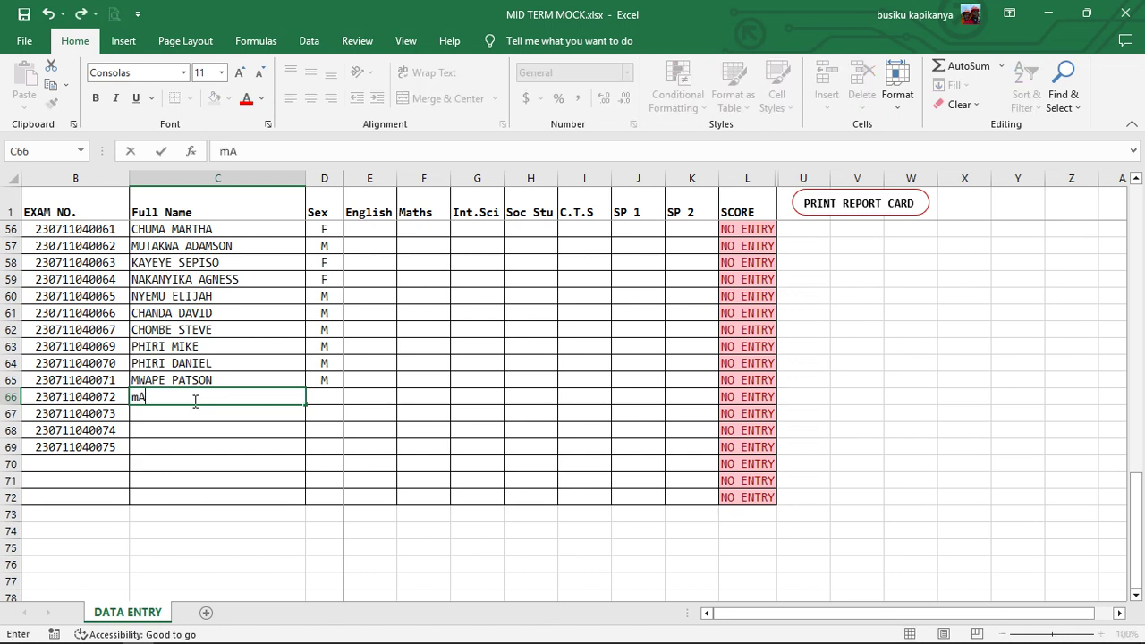
{"action": "key", "text": "BackSpace"}
{"action": "key", "text": "BackSpace"}
{"action": "key", "text": "BackSpace"}
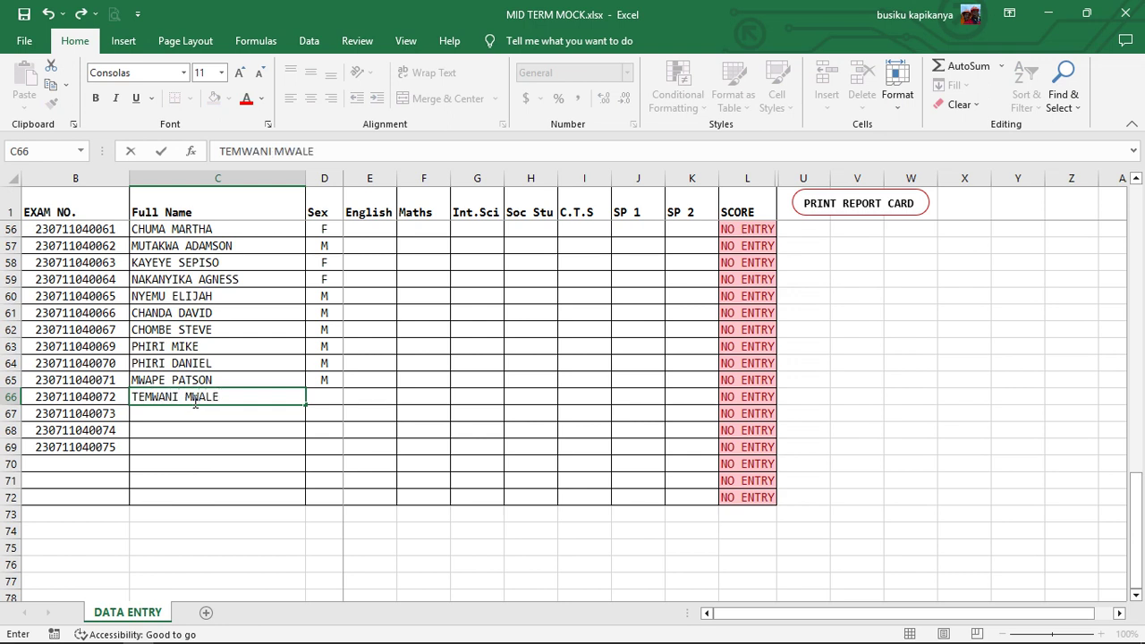
{"action": "left_click", "coordinate": [339, 399]}
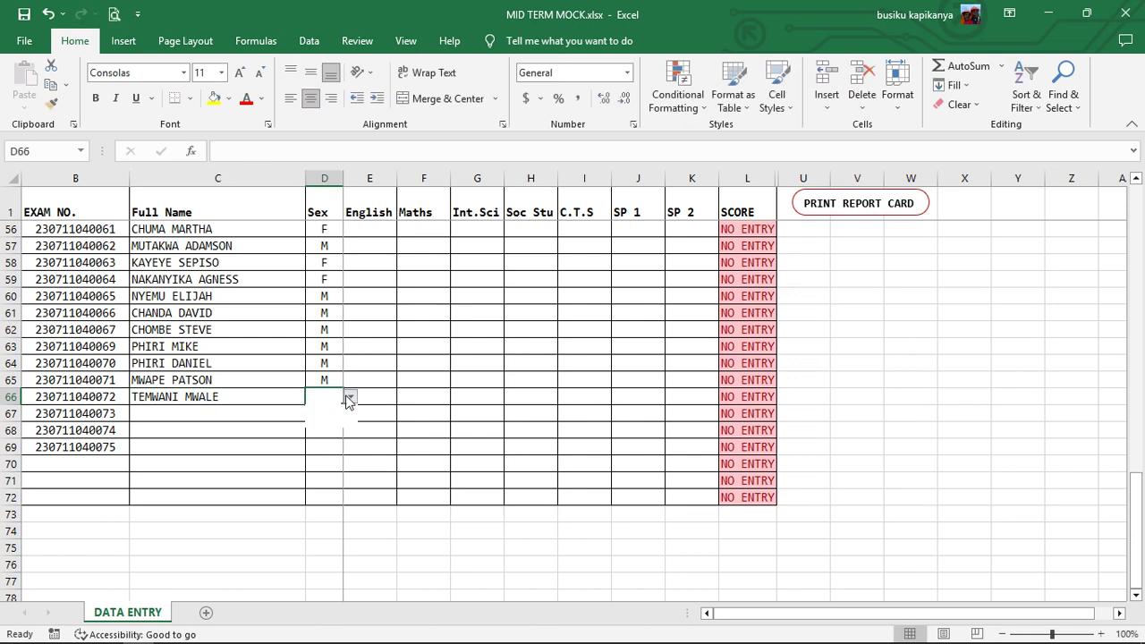
{"action": "left_click", "coordinate": [337, 424]}
{"action": "left_click", "coordinate": [154, 414]}
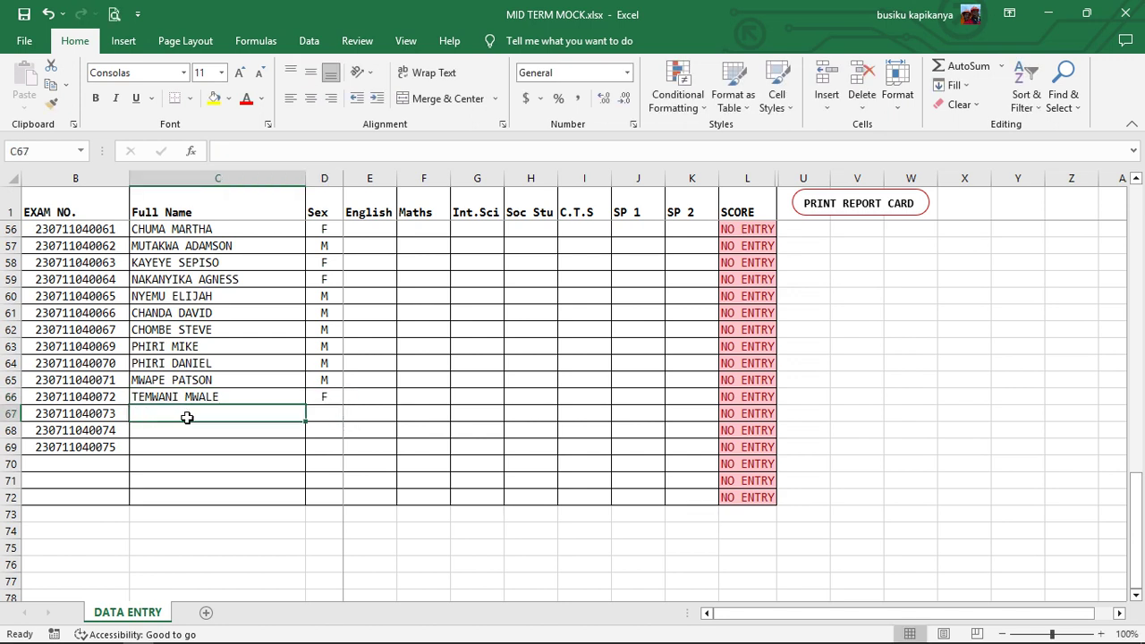
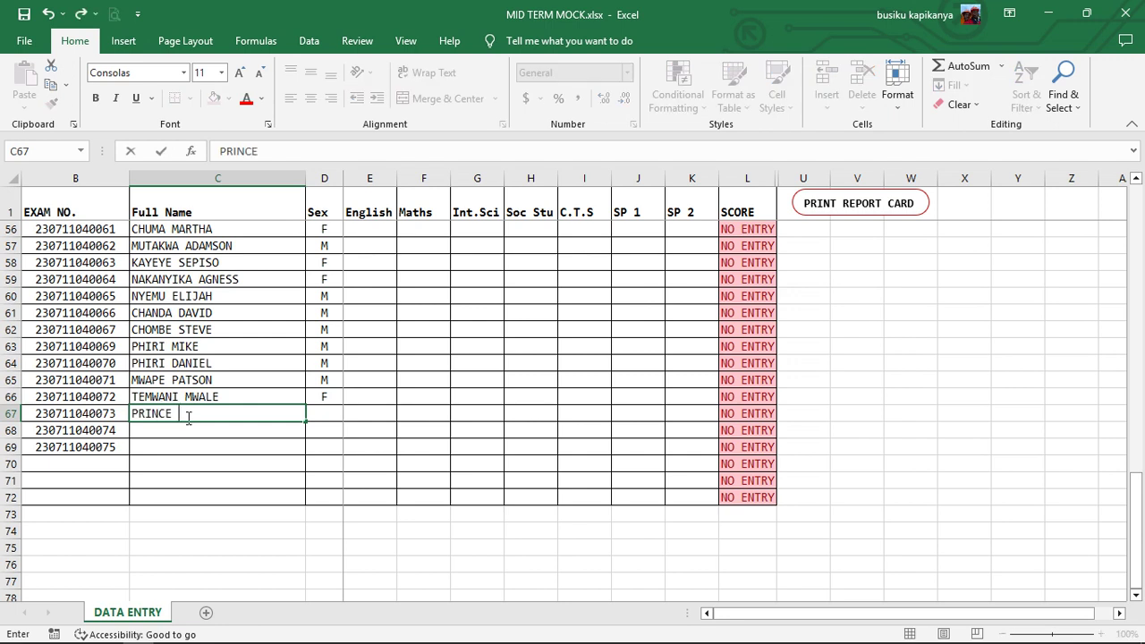
{"action": "left_click", "coordinate": [332, 412]}
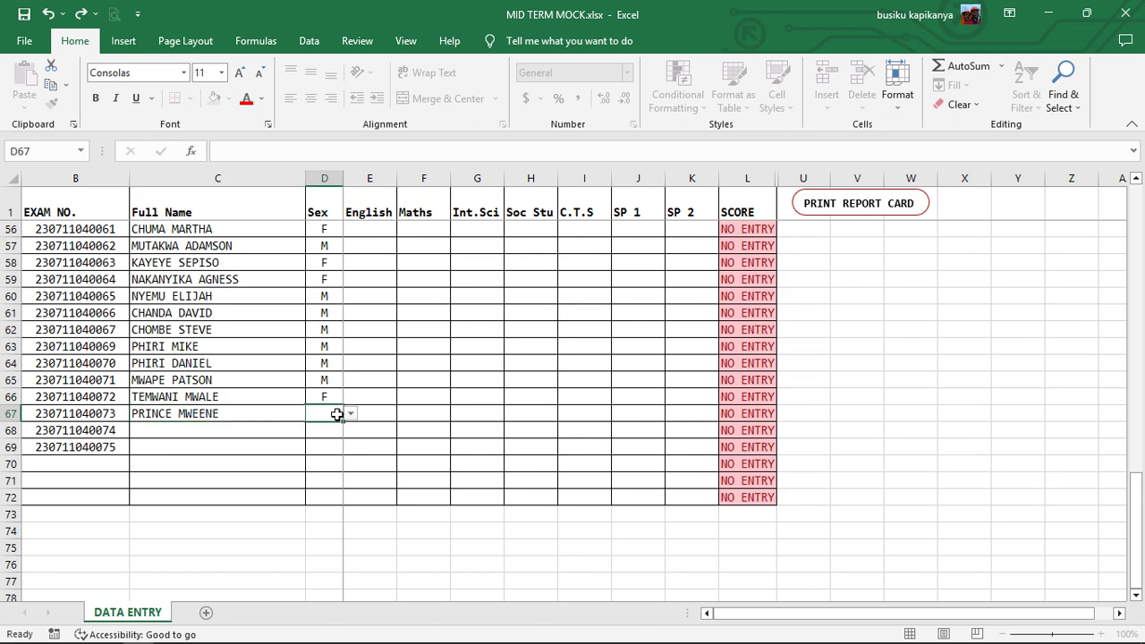
{"action": "left_click", "coordinate": [350, 414]}
{"action": "left_click", "coordinate": [320, 438]}
{"action": "left_click", "coordinate": [231, 433]}
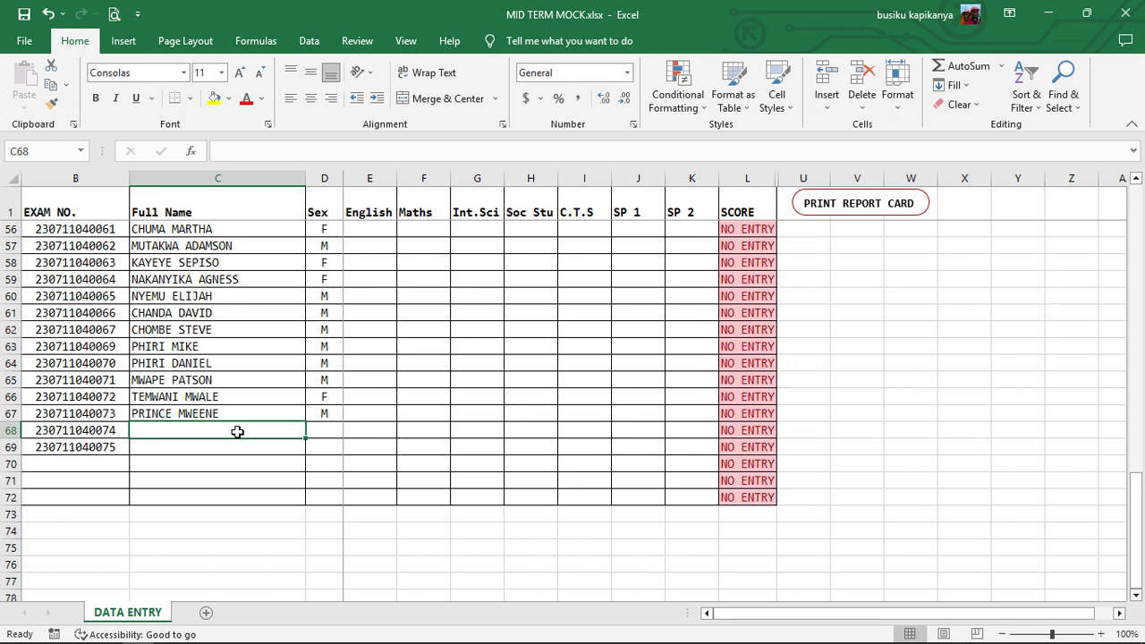
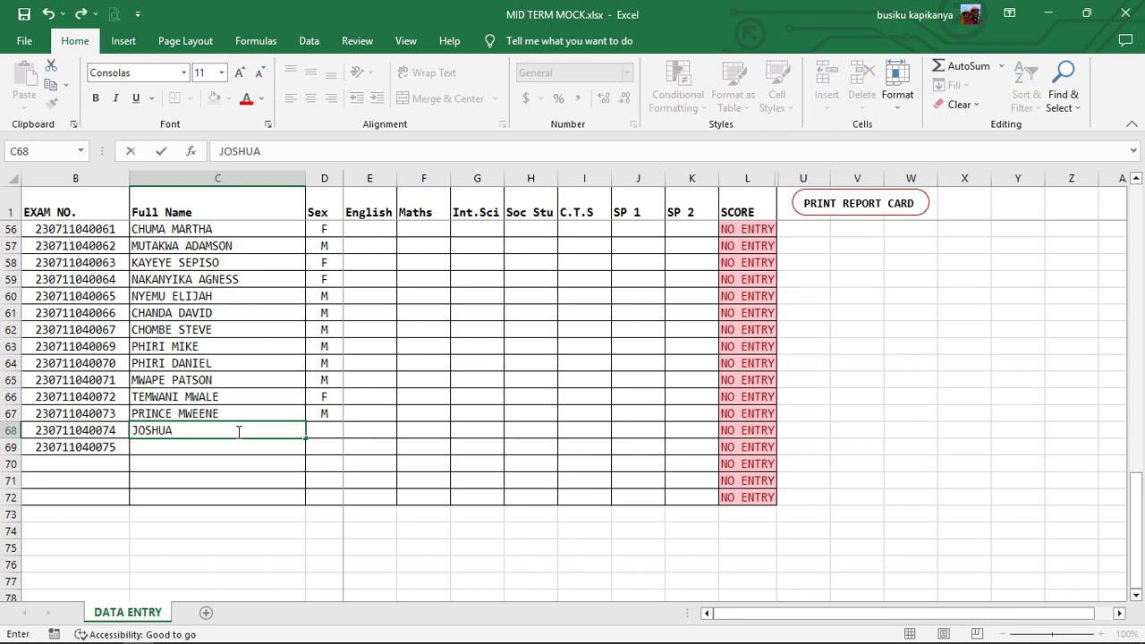
- Enter the row 68 and 69 candidates' full names, both with sex M
{"action": "key", "text": "Tab"}
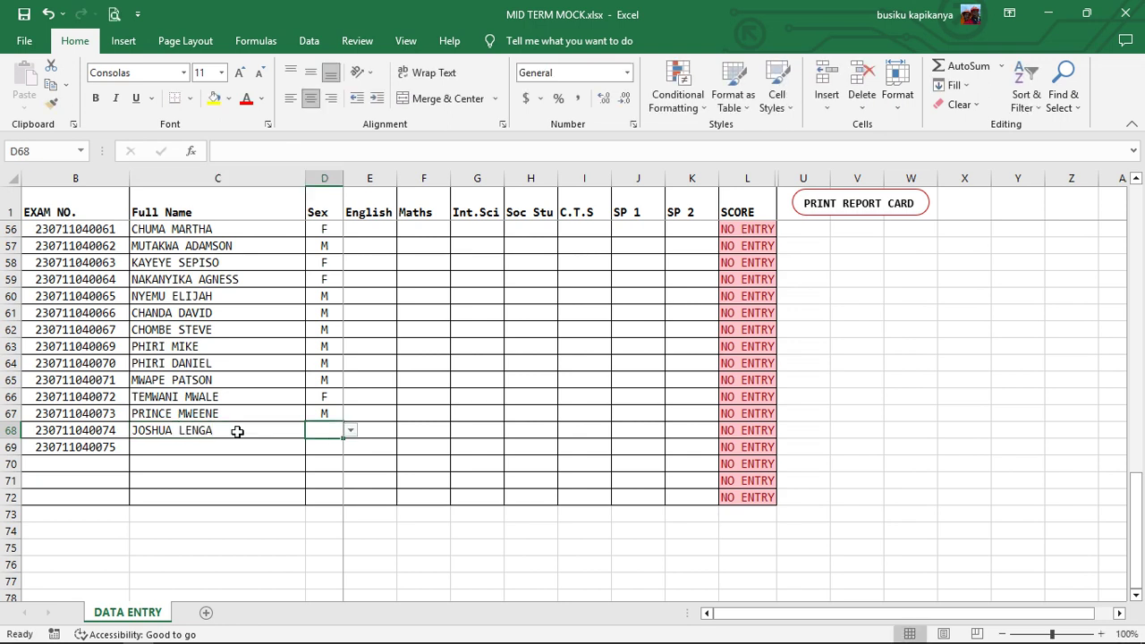
{"action": "type", "text": "M"}
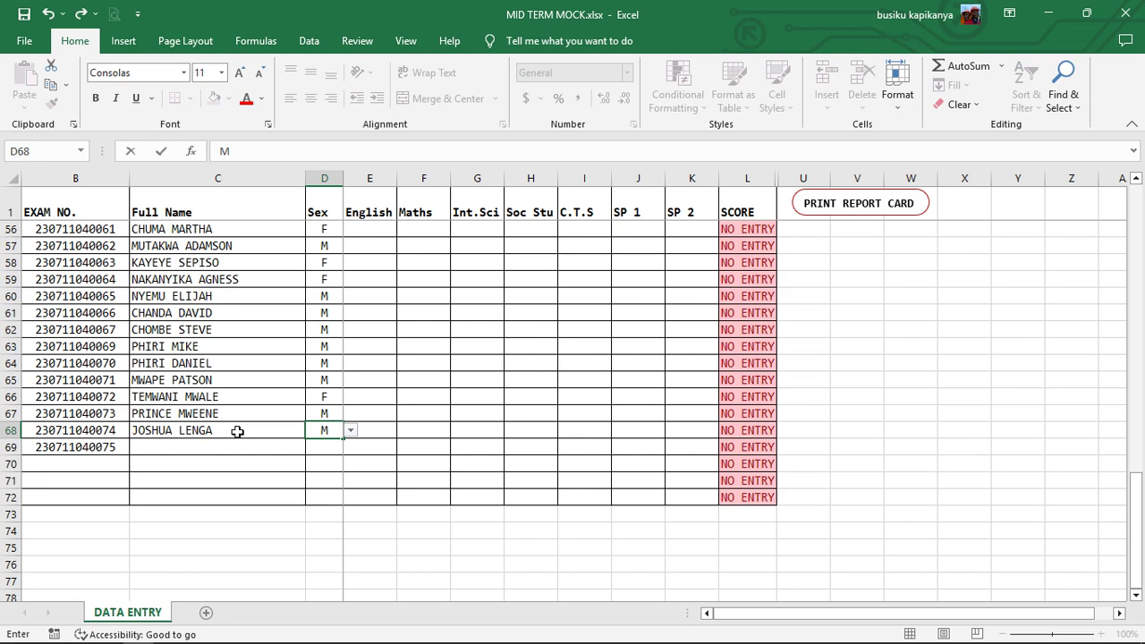
{"action": "left_click", "coordinate": [237, 431]}
{"action": "key", "text": "Return"}
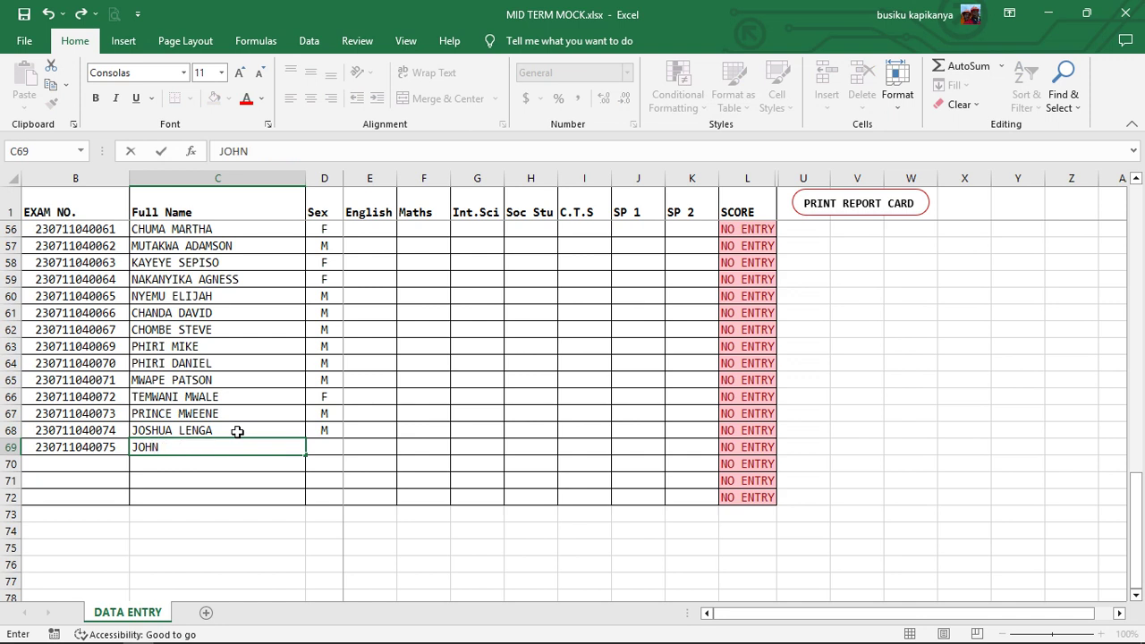
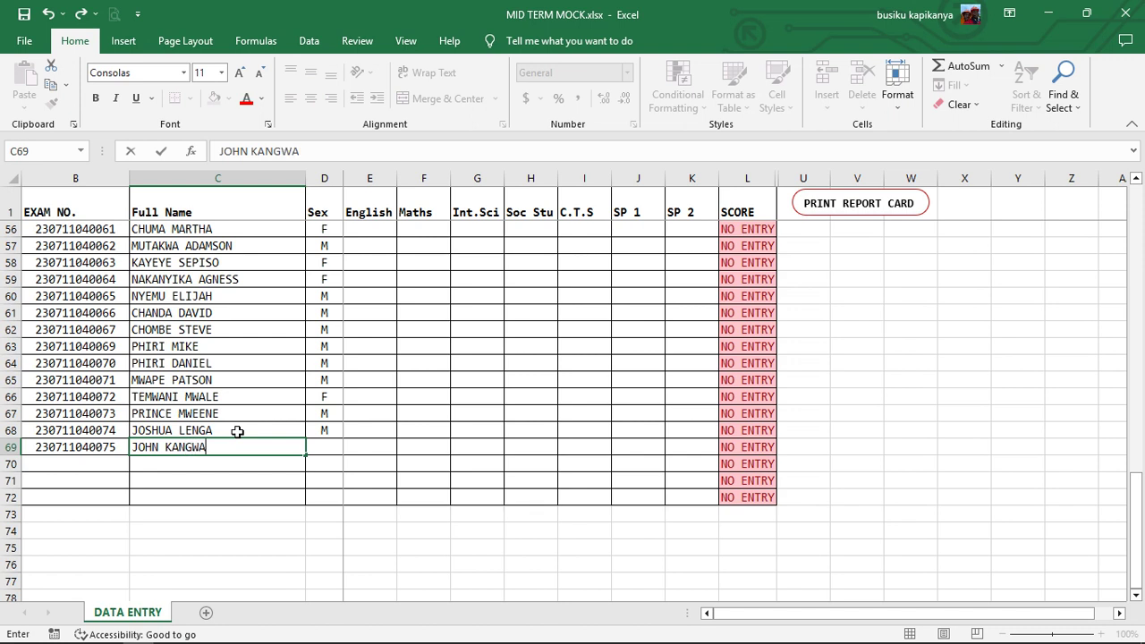
{"action": "key", "text": "Tab"}
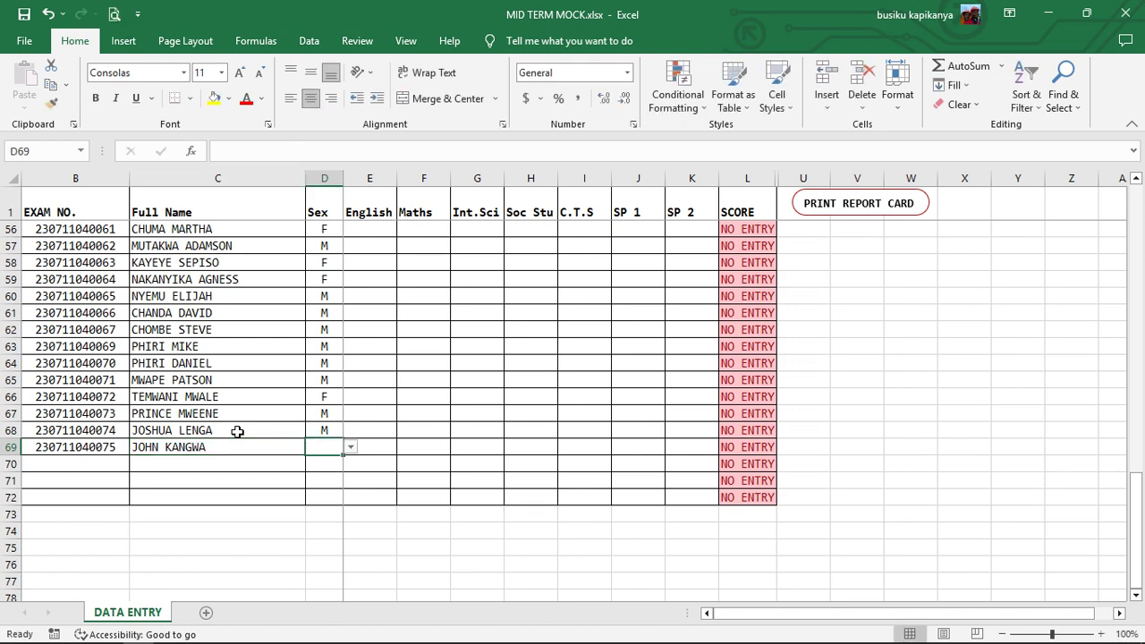
{"action": "type", "text": "M"}
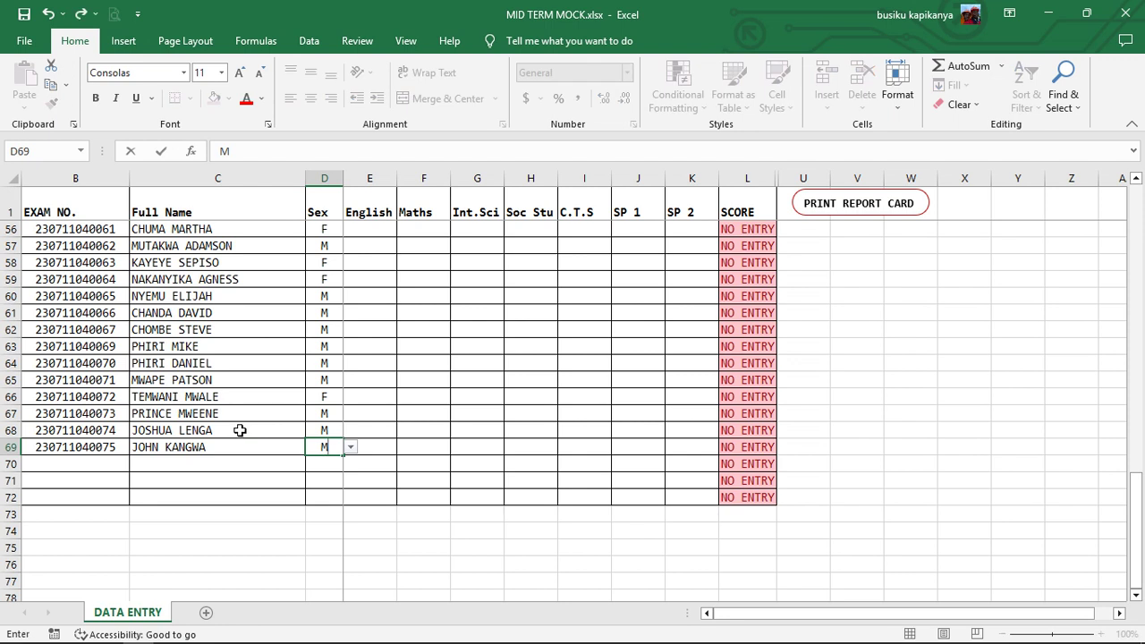
{"action": "left_click", "coordinate": [386, 395]}
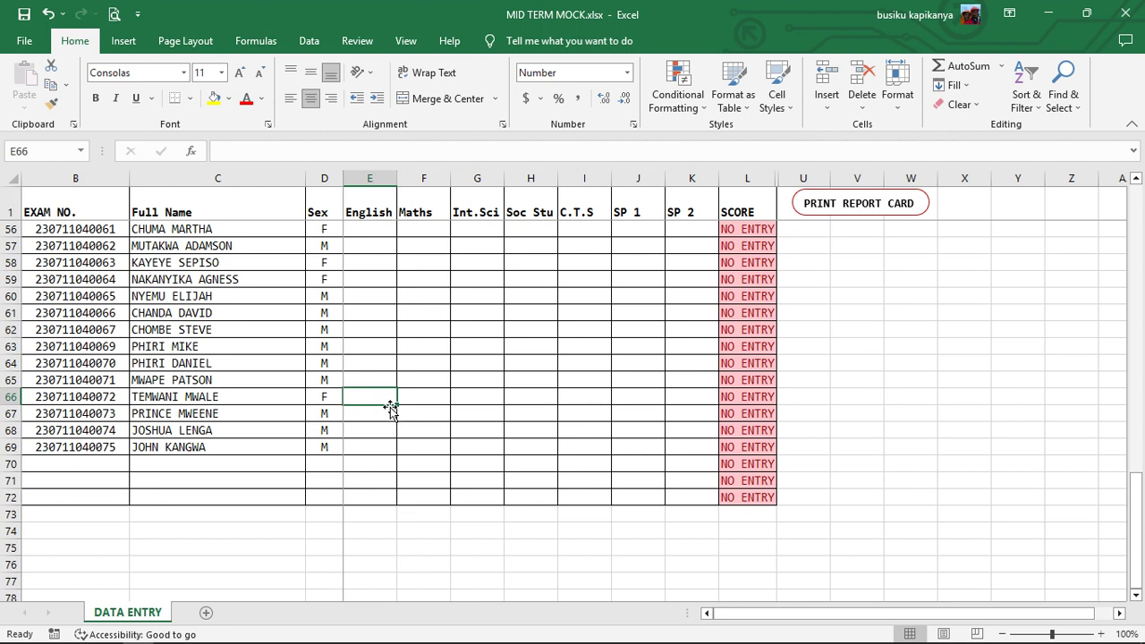
- Enter row 66's English 12, Maths 80 and Int.Sci 145 marks
{"action": "type", "text": "123"}
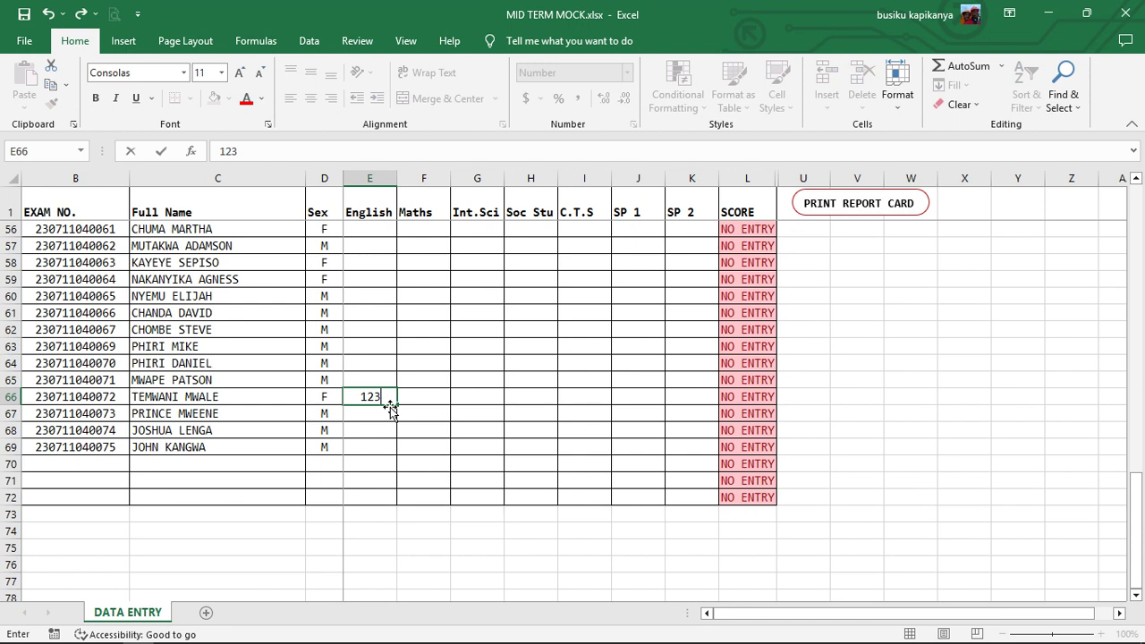
{"action": "key", "text": "Tab"}
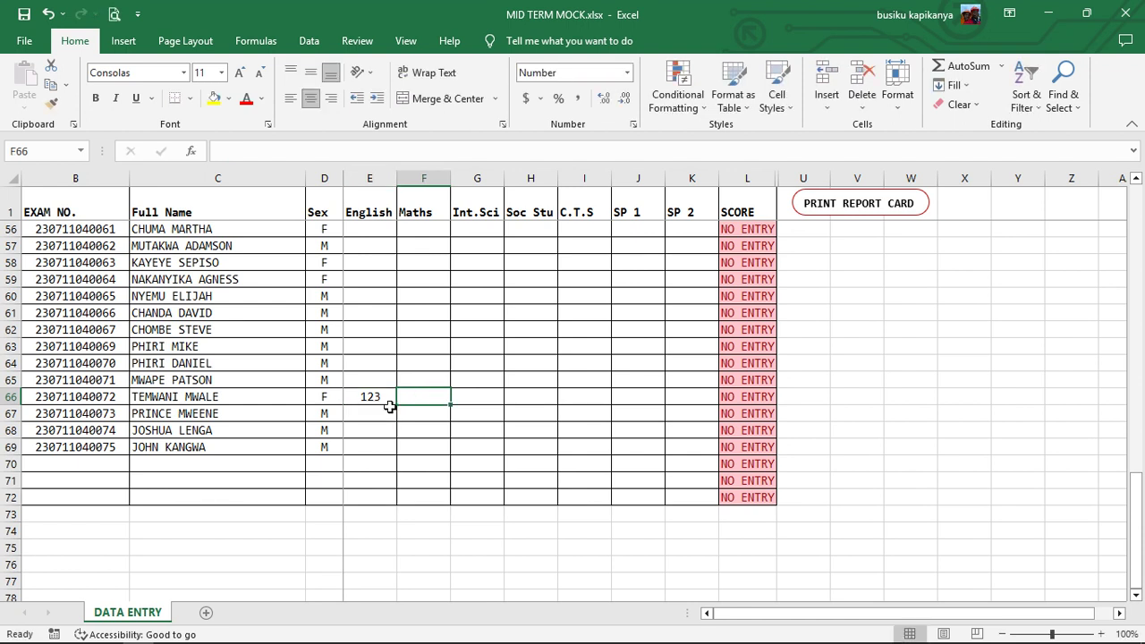
{"action": "type", "text": "80"}
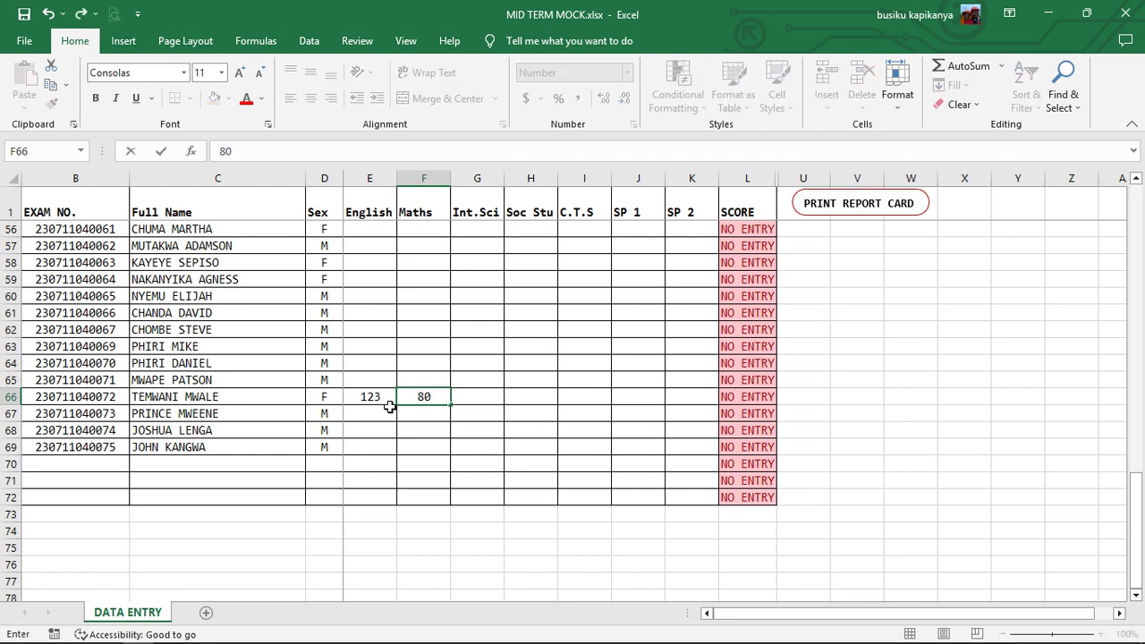
{"action": "key", "text": "Return"}
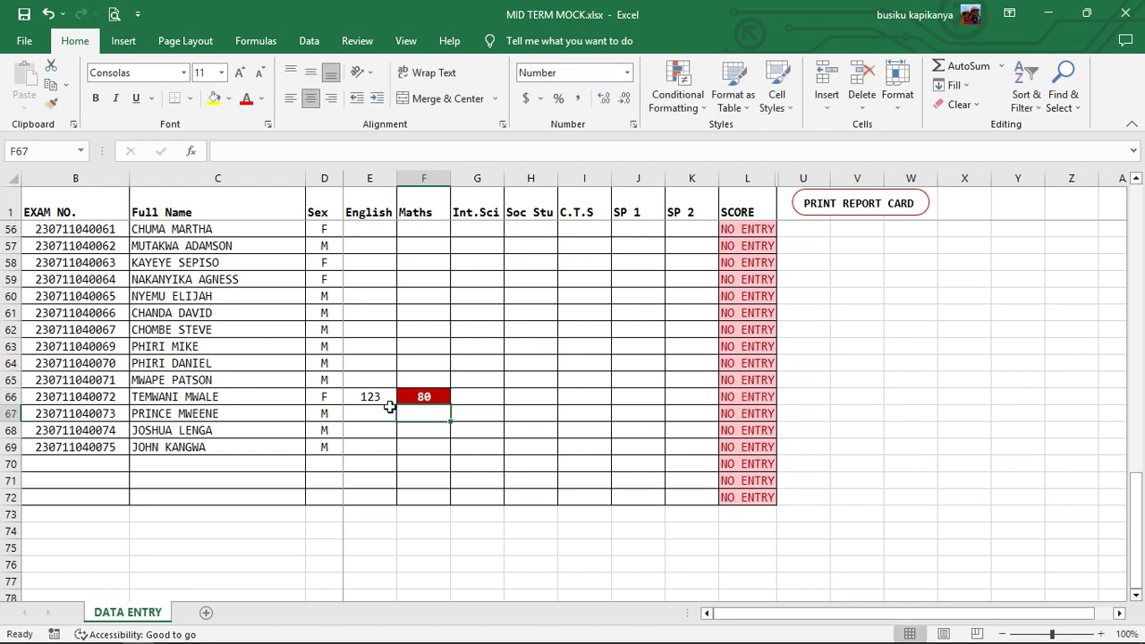
{"action": "key", "text": "Up"}
{"action": "key", "text": "Right"}
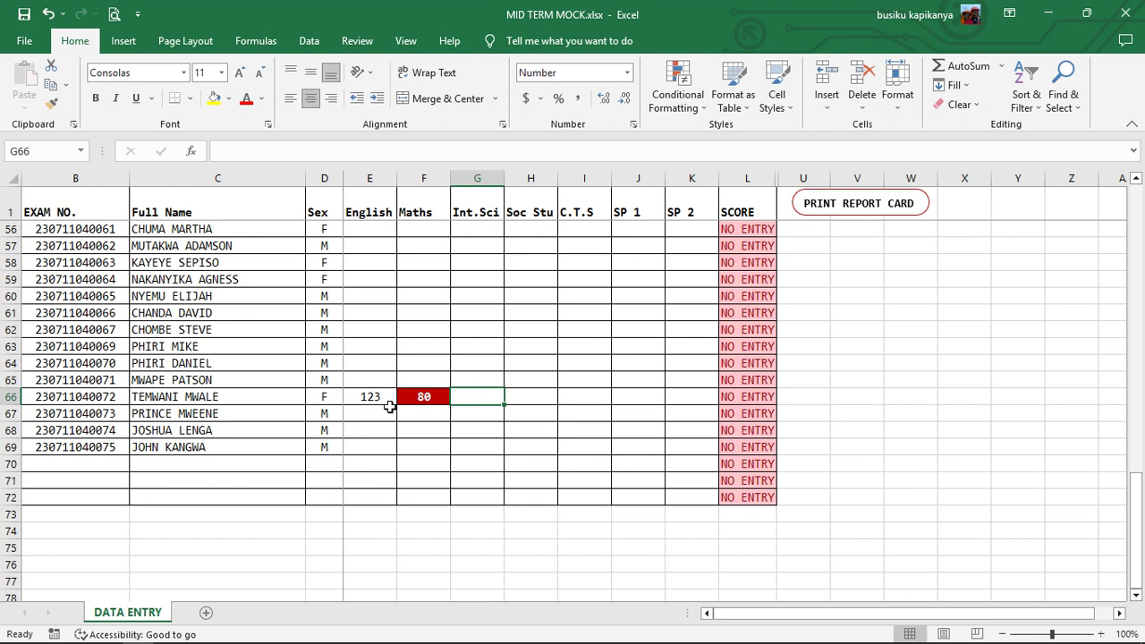
{"action": "type", "text": "1"}
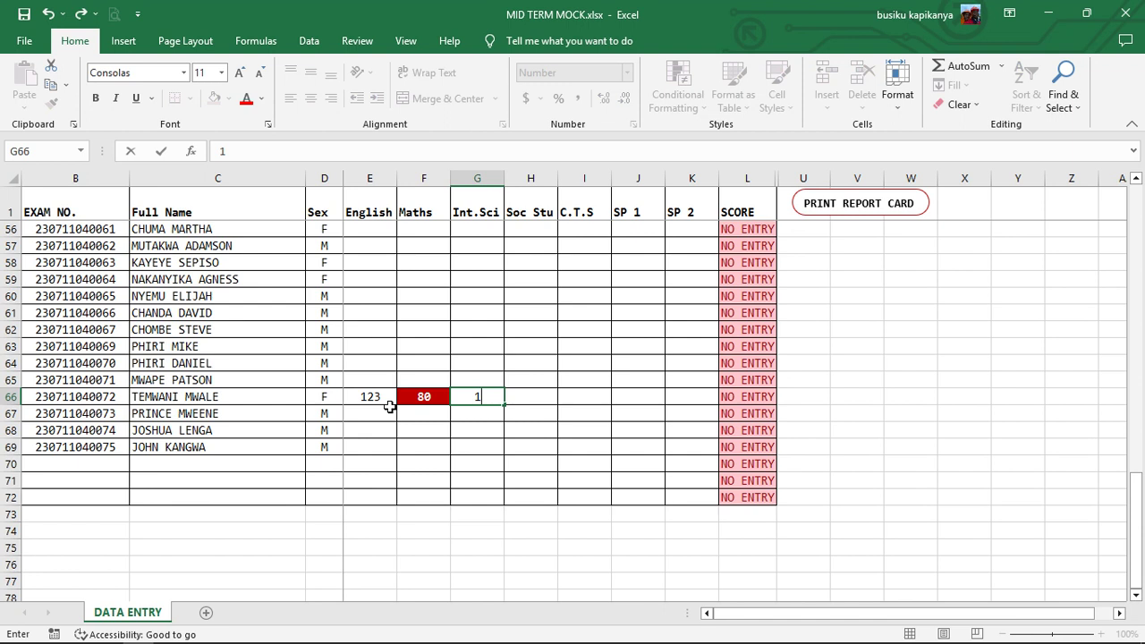
{"action": "type", "text": "45"}
{"action": "key", "text": "Tab"}
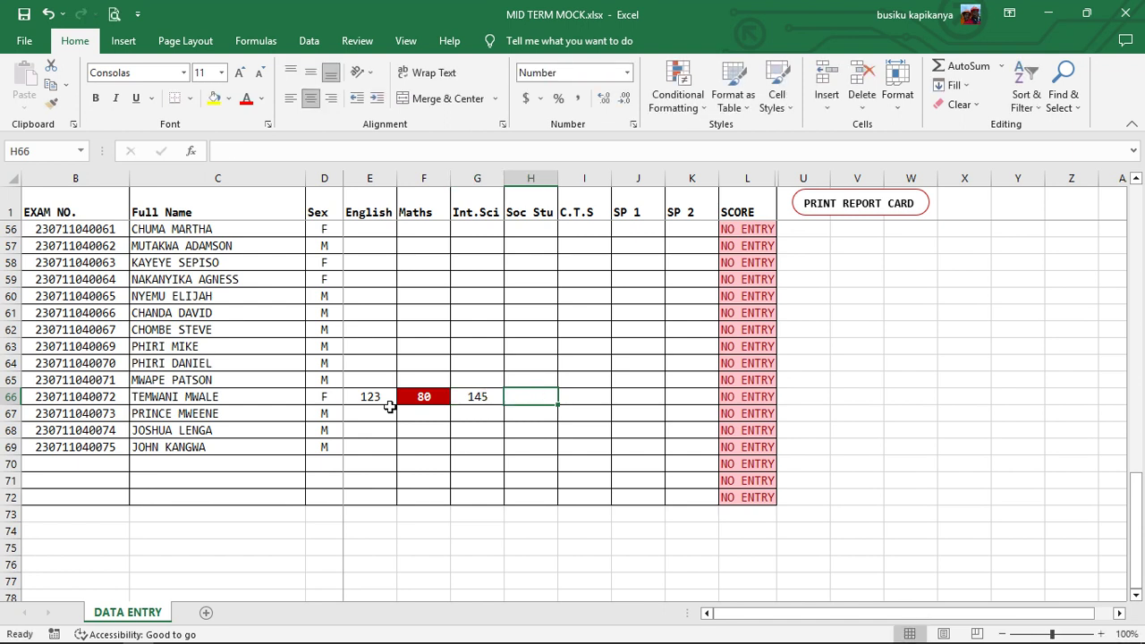
- Enter row 66's Soc Stu 111, C.T.S 132, SP 1 116 and SP 2 148 marks
{"action": "type", "text": "111"}
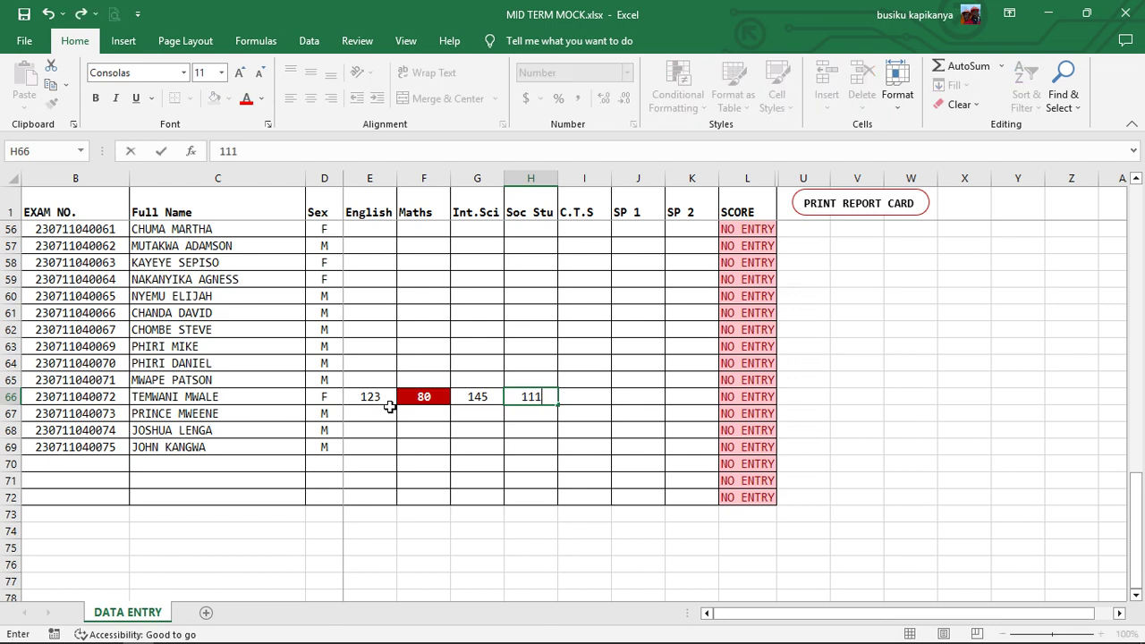
{"action": "key", "text": "Tab"}
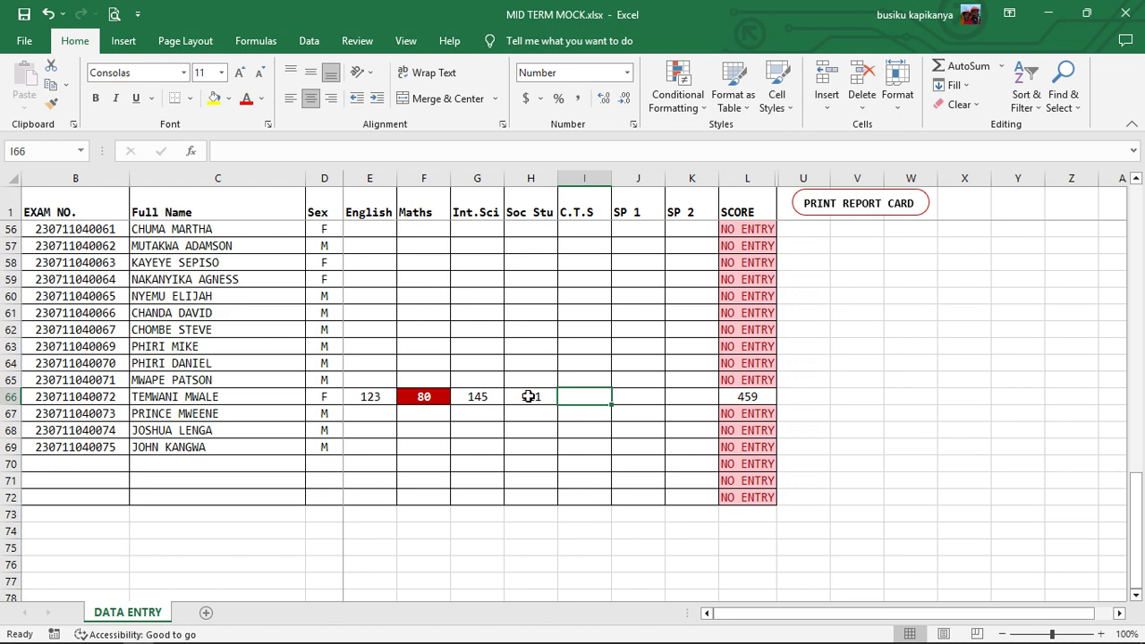
{"action": "type", "text": "1"}
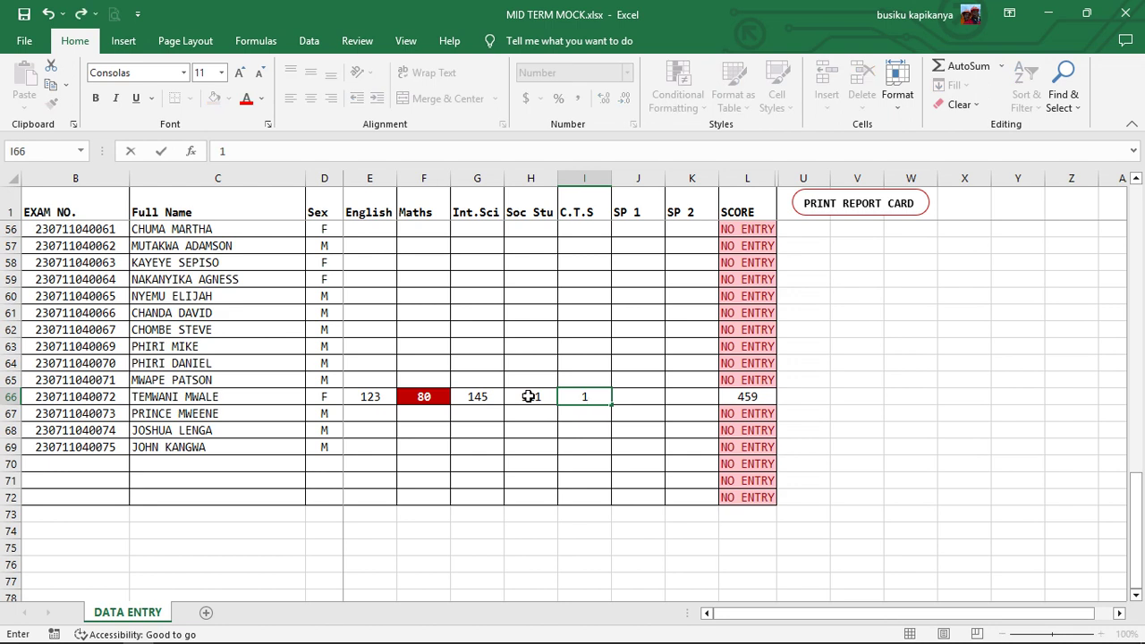
{"action": "type", "text": "32"}
{"action": "key", "text": "Tab"}
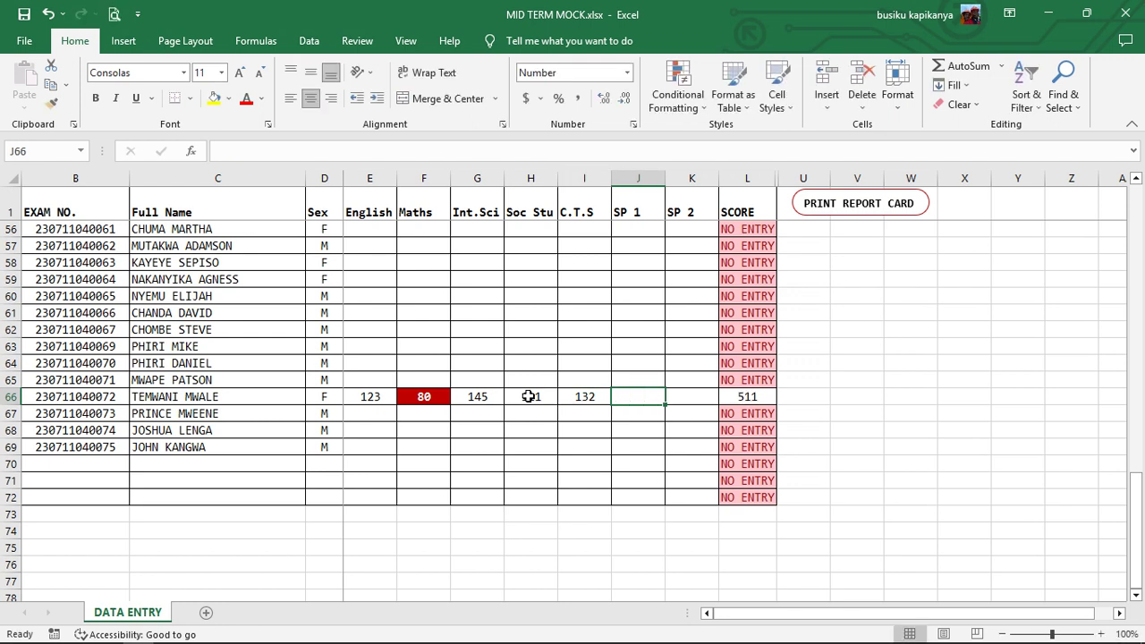
{"action": "type", "text": "1"}
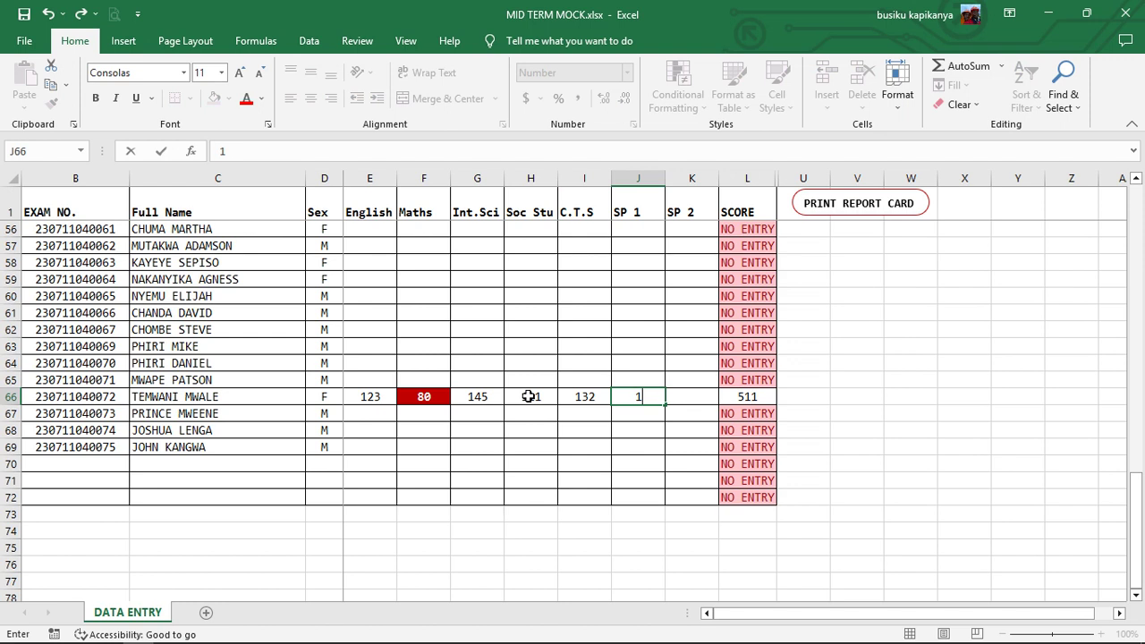
{"action": "type", "text": "16"}
{"action": "key", "text": "Tab"}
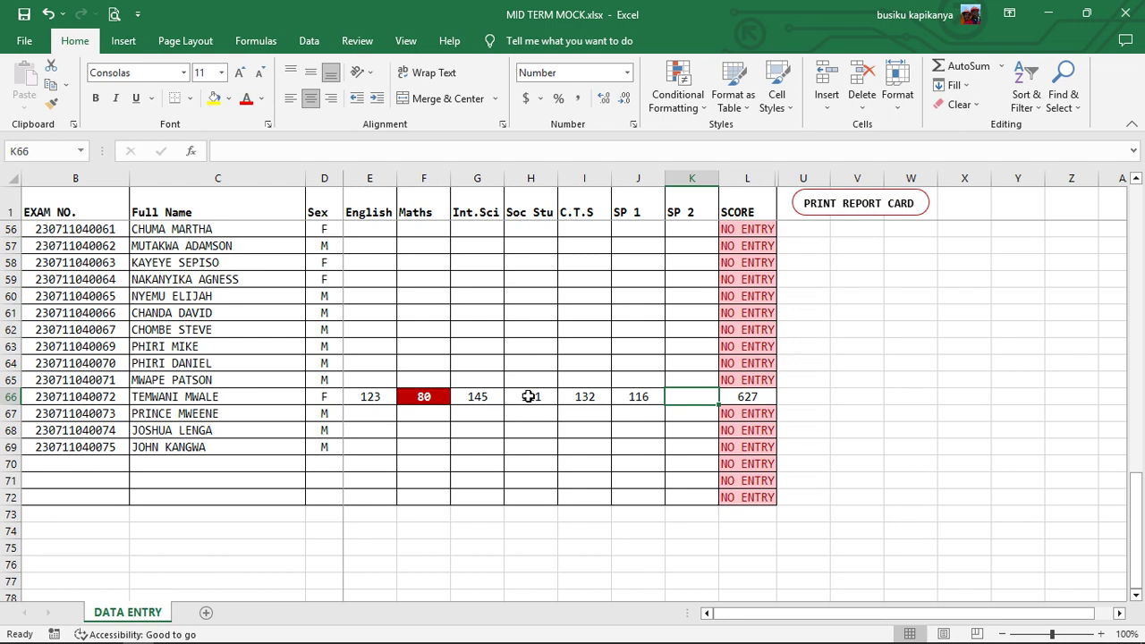
{"action": "type", "text": "148"}
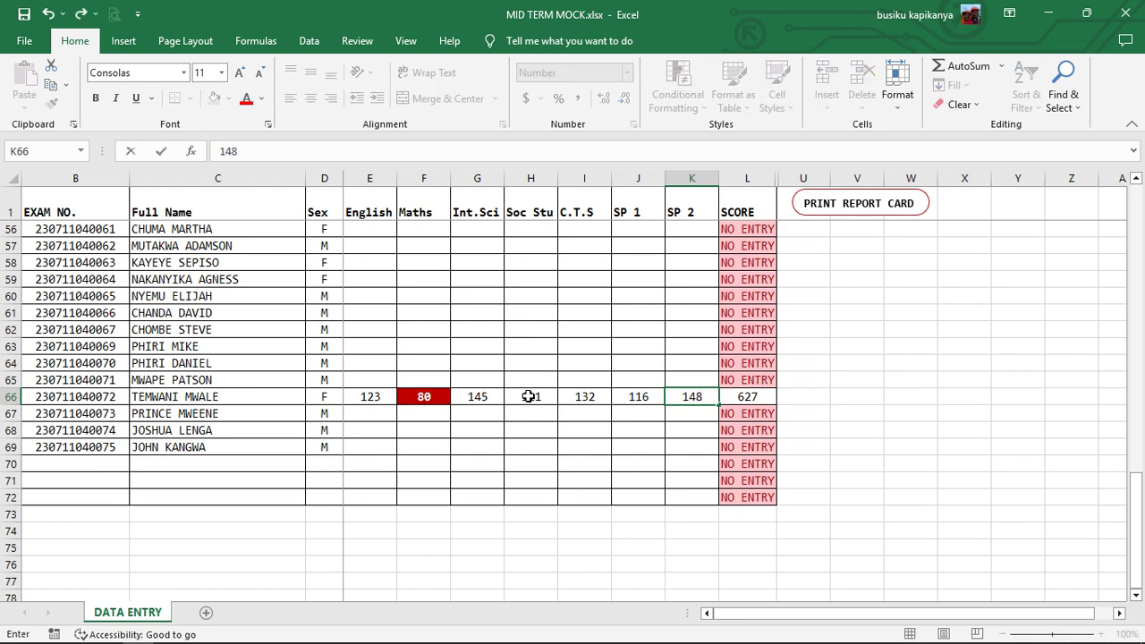
{"action": "key", "text": "Return"}
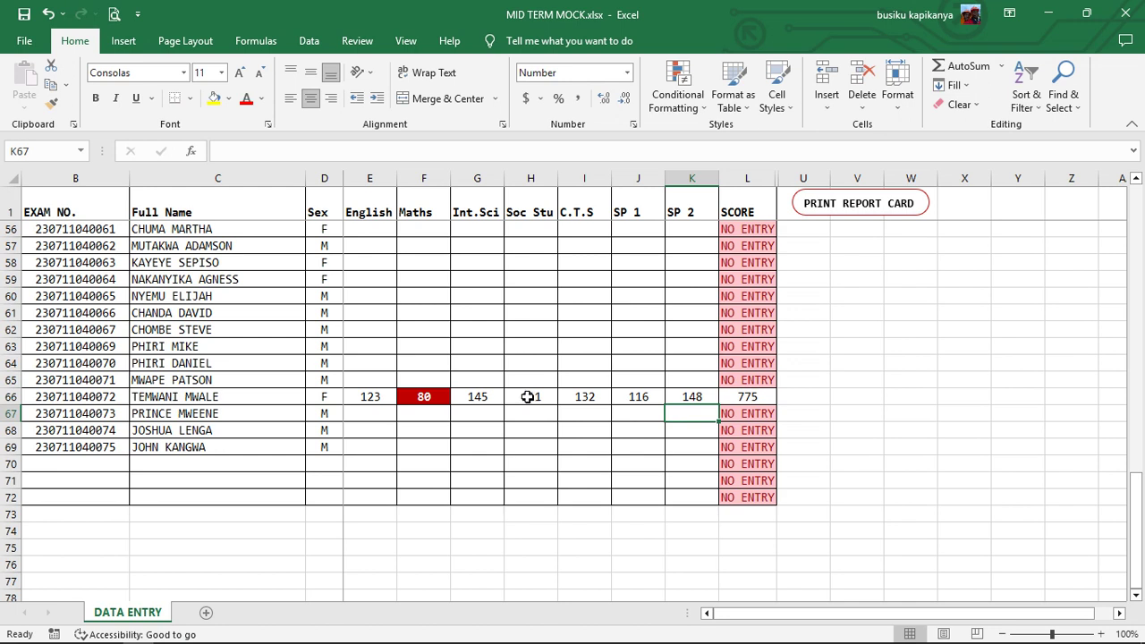
- Enter row 67's English 99, Maths 100 and Int.Sci 86 marks
{"action": "left_click", "coordinate": [362, 418]}
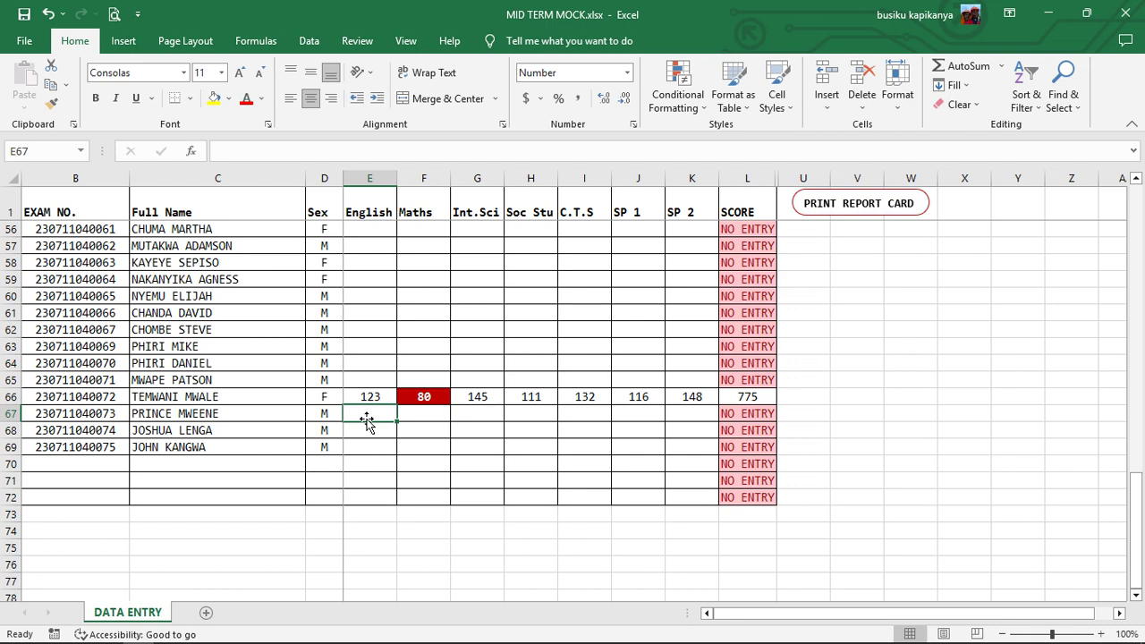
{"action": "type", "text": "99"}
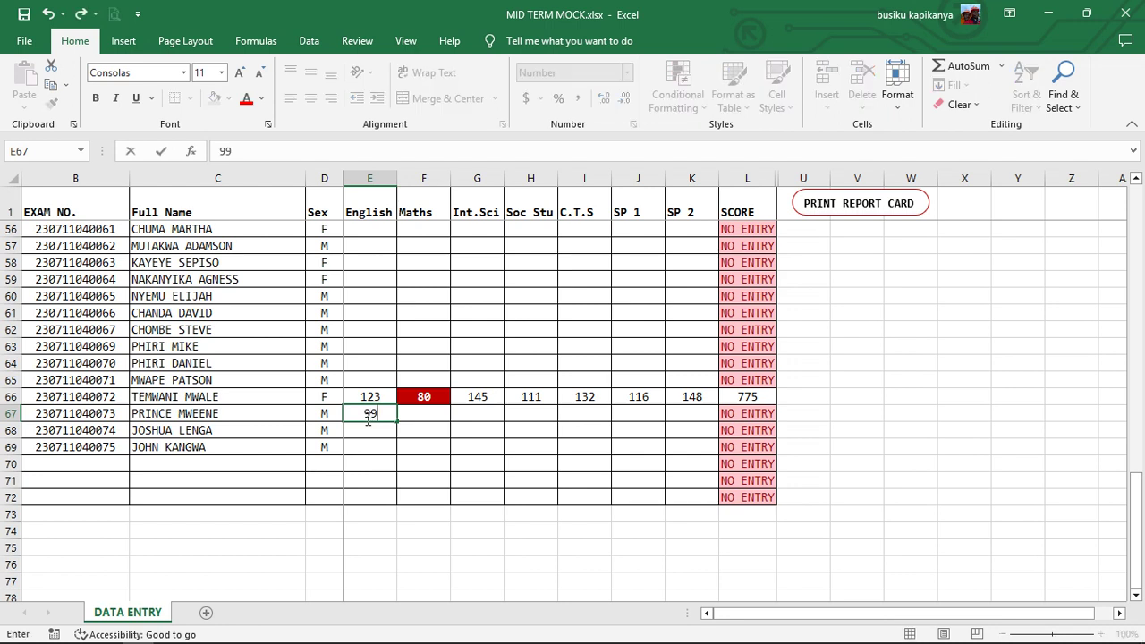
{"action": "key", "text": "Tab"}
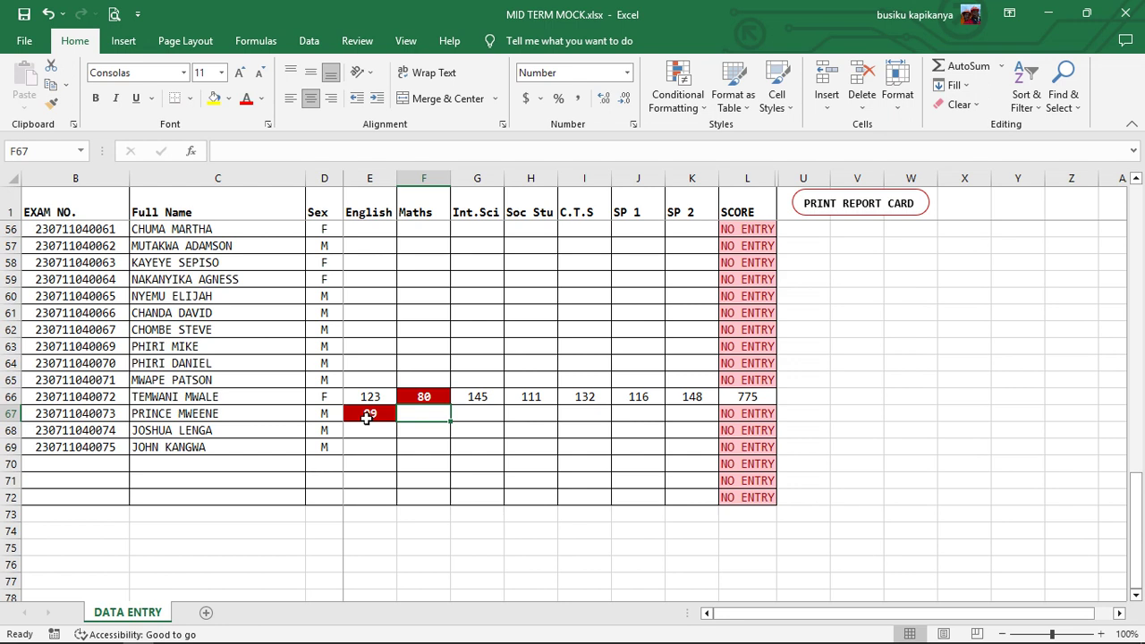
{"action": "type", "text": "100"}
{"action": "key", "text": "Tab"}
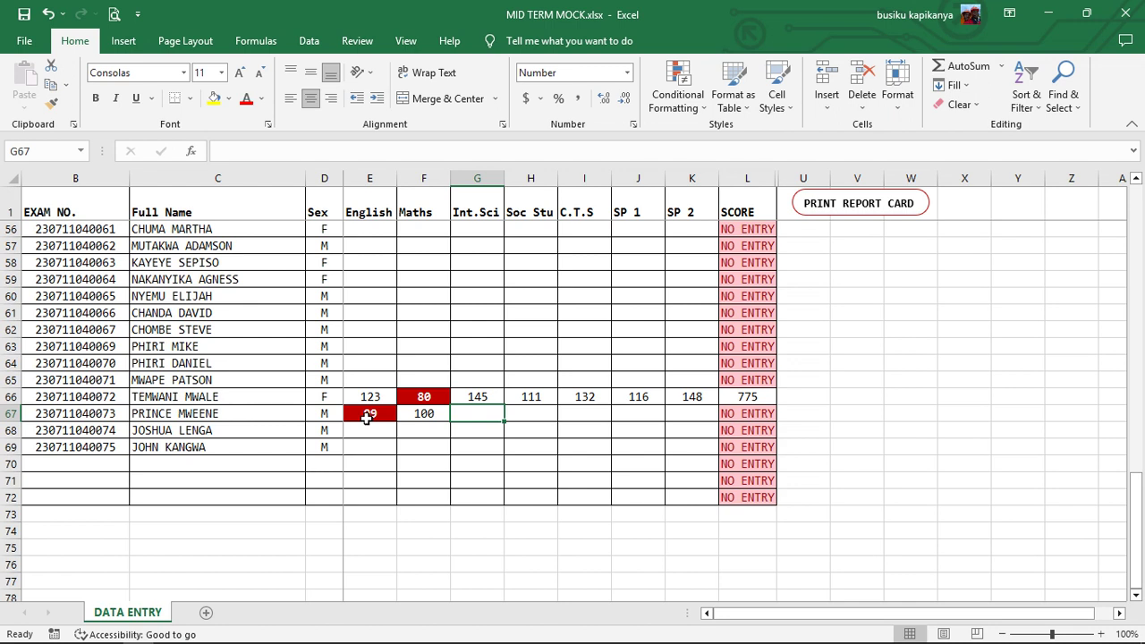
{"action": "type", "text": "86"}
{"action": "key", "text": "Tab"}
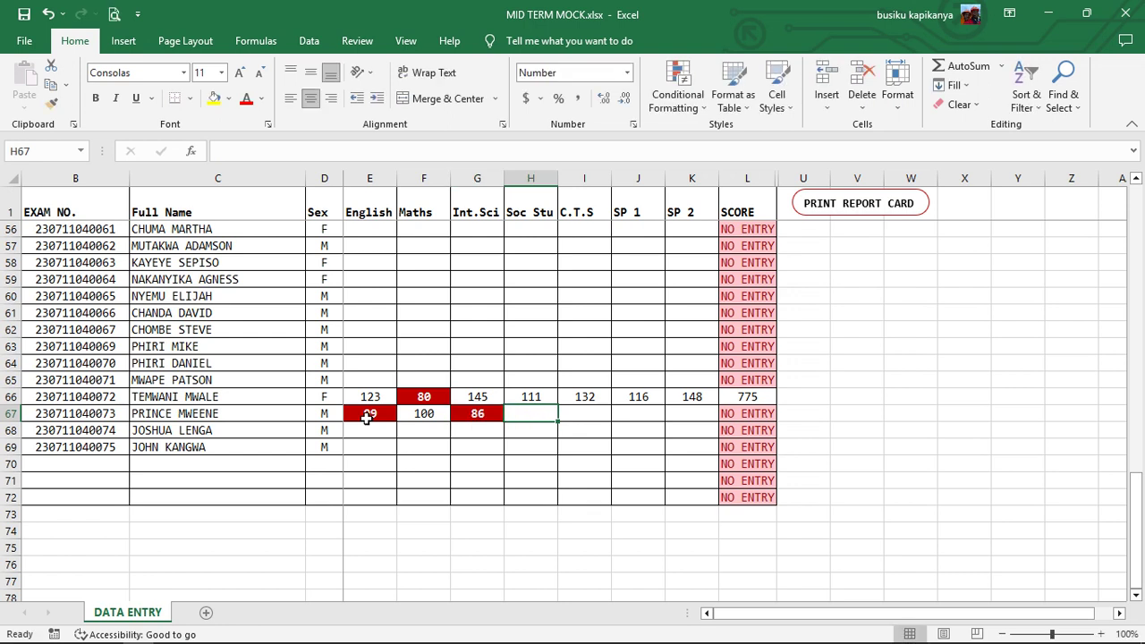
- Enter row 67's Soc Stu 105, C.T.S 111, SP 1 86 and SP 2 145, totalling 646
{"action": "type", "text": "105"}
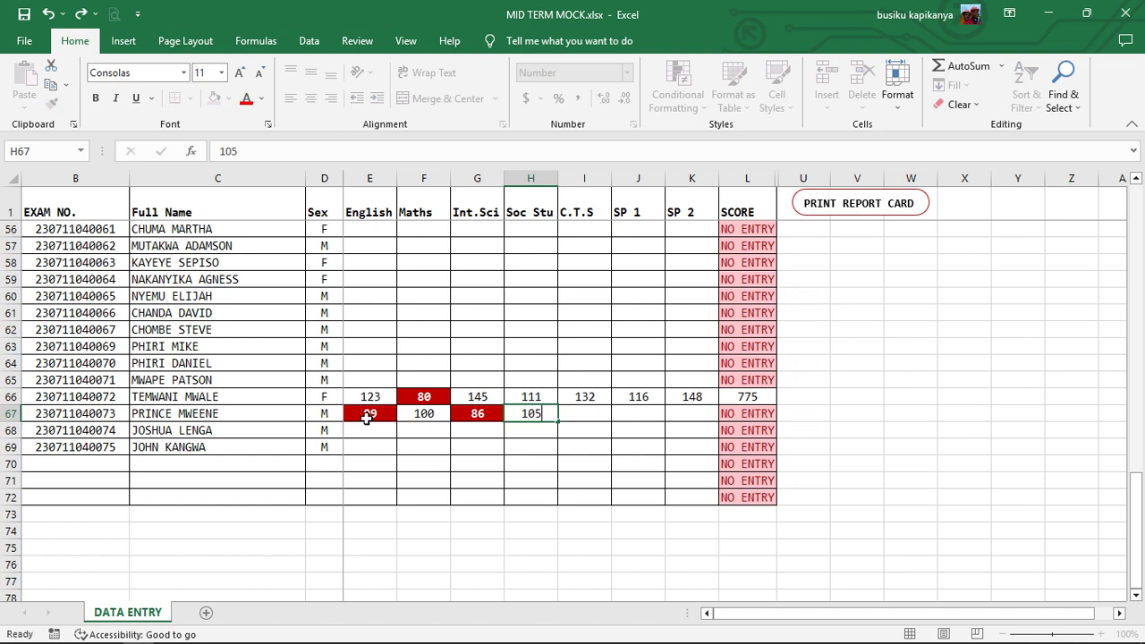
{"action": "key", "text": "Tab"}
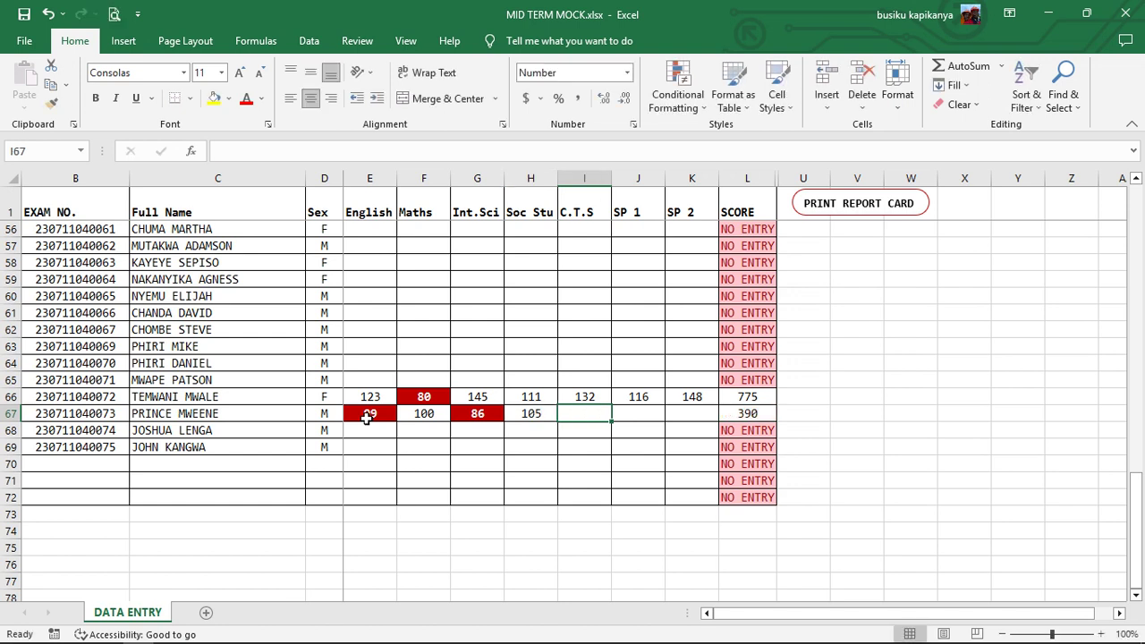
{"action": "type", "text": "111"}
{"action": "key", "text": "Tab"}
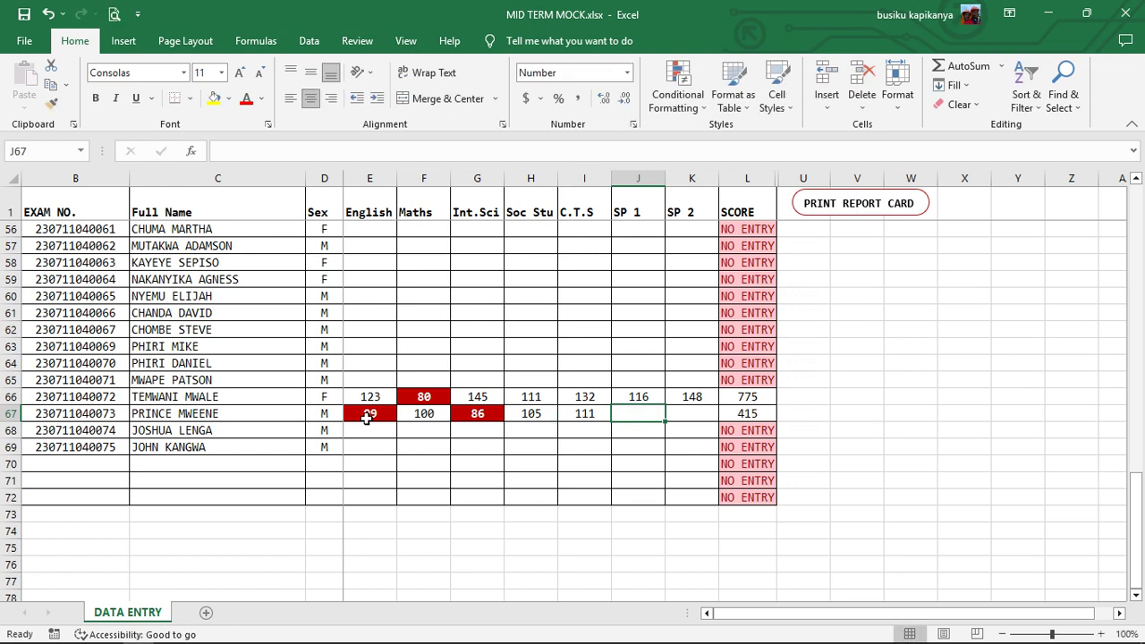
{"action": "type", "text": "86"}
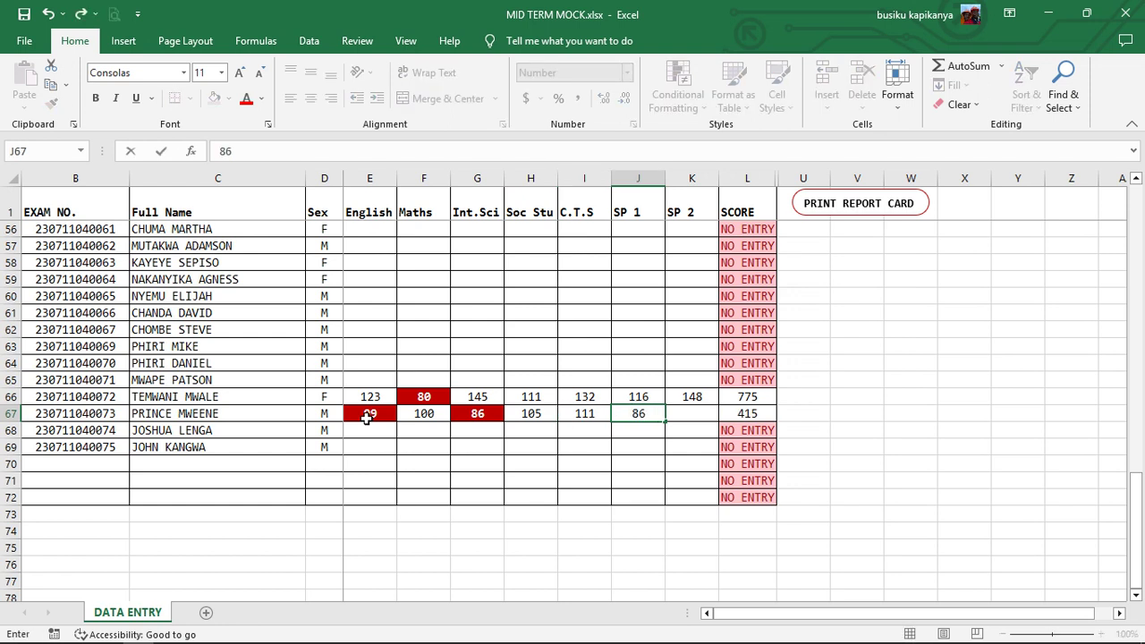
{"action": "key", "text": "Tab"}
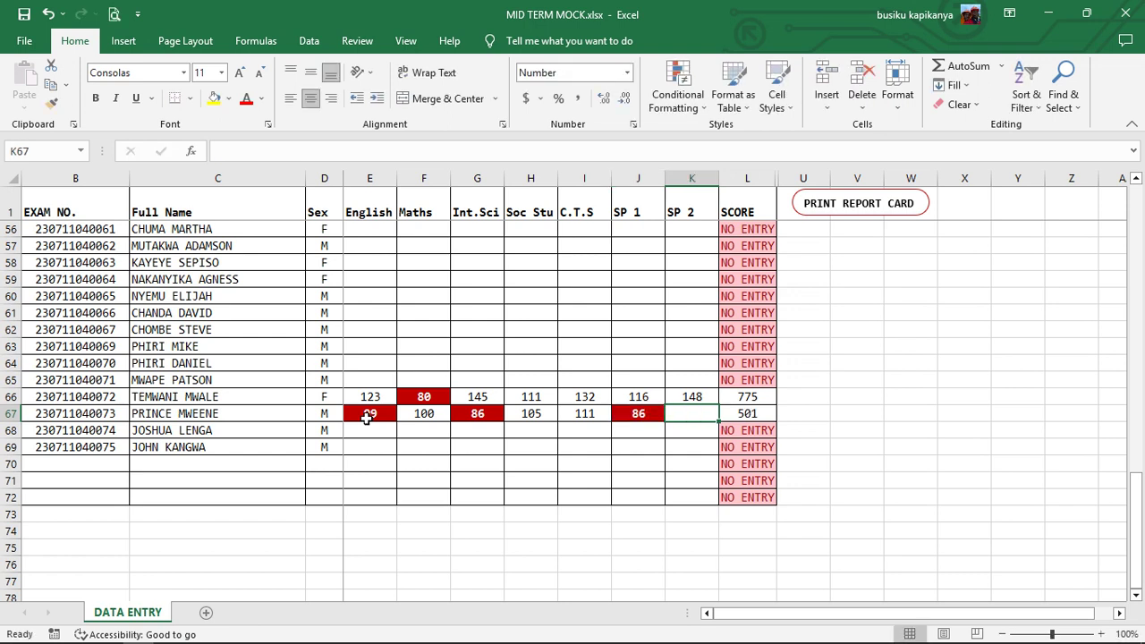
{"action": "type", "text": "1"}
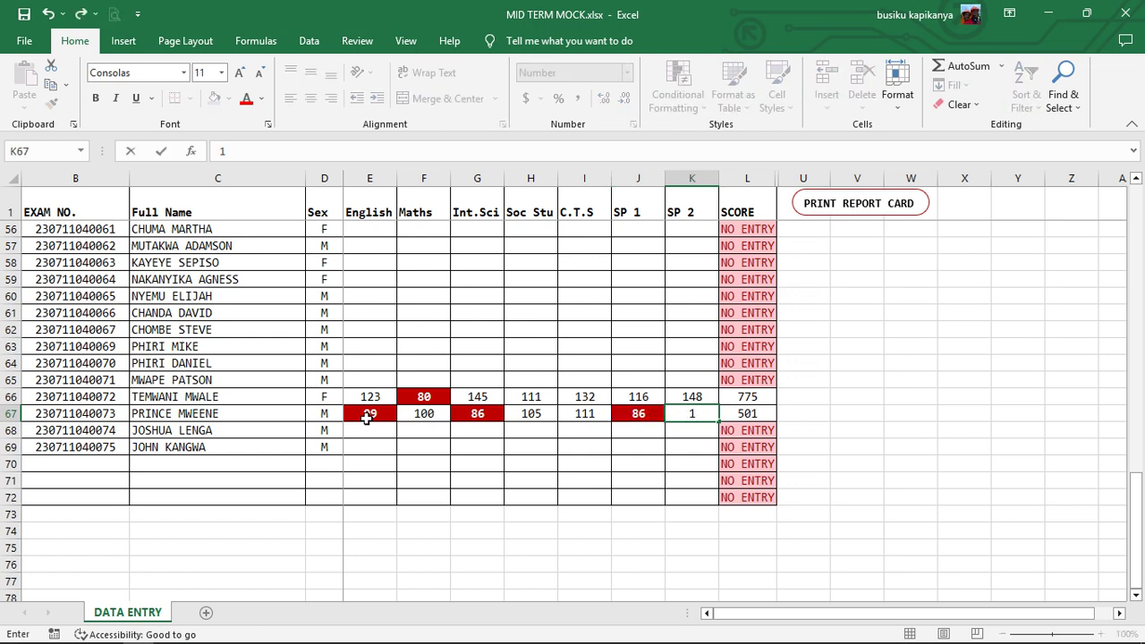
{"action": "type", "text": "45"}
{"action": "key", "text": "Return"}
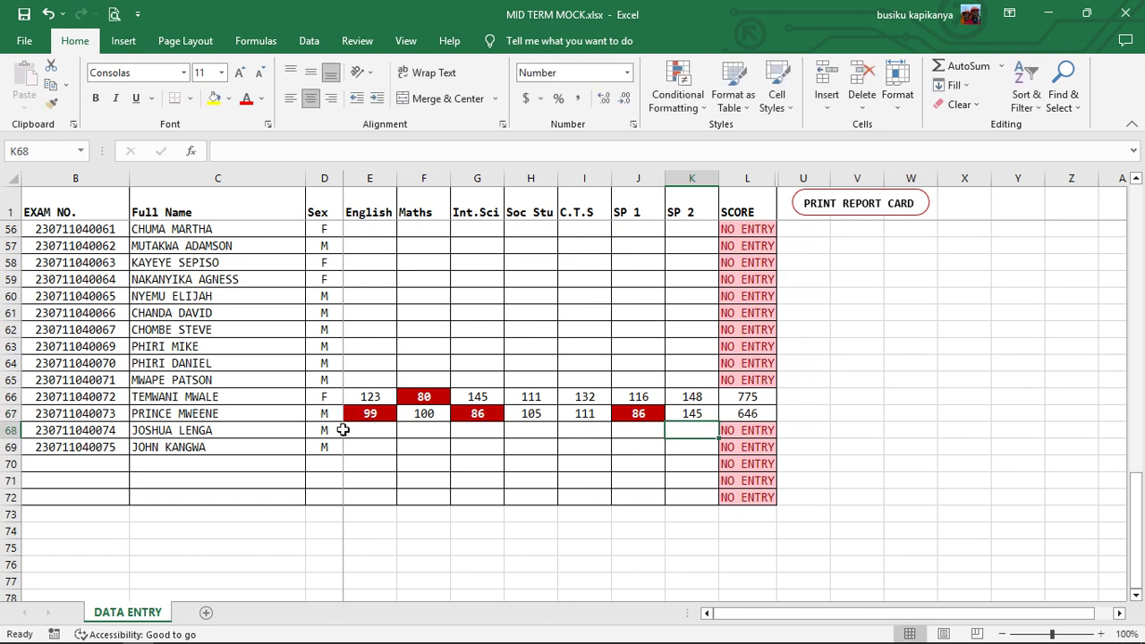
- Enter row 68's English mark, Maths 90 and Int.Sci 99
{"action": "left_click", "coordinate": [365, 430]}
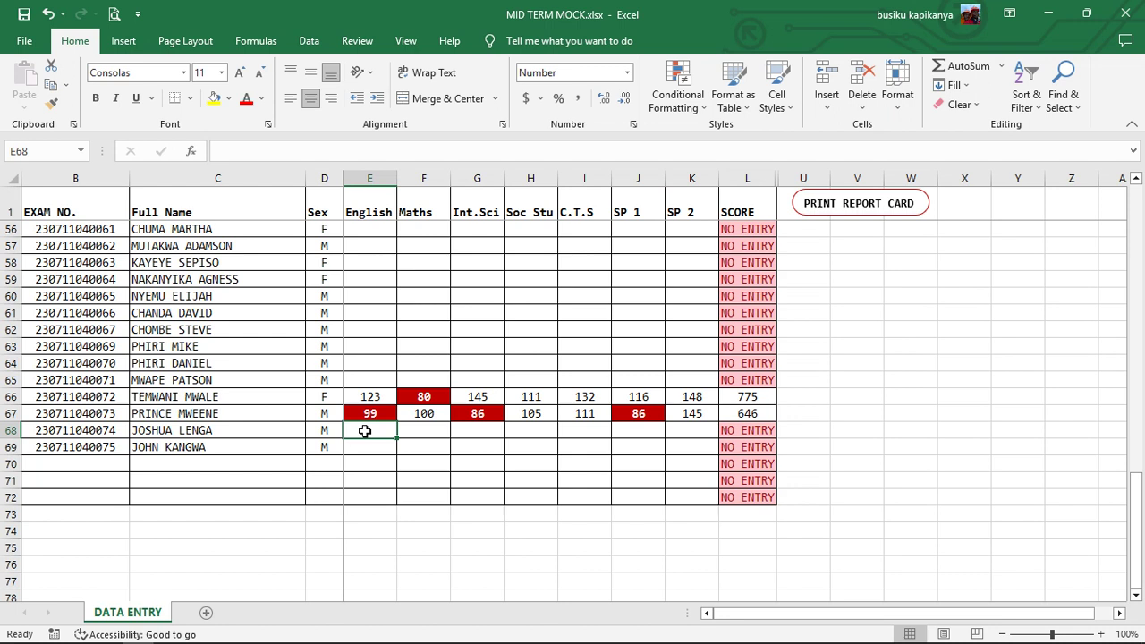
{"action": "type", "text": "90"}
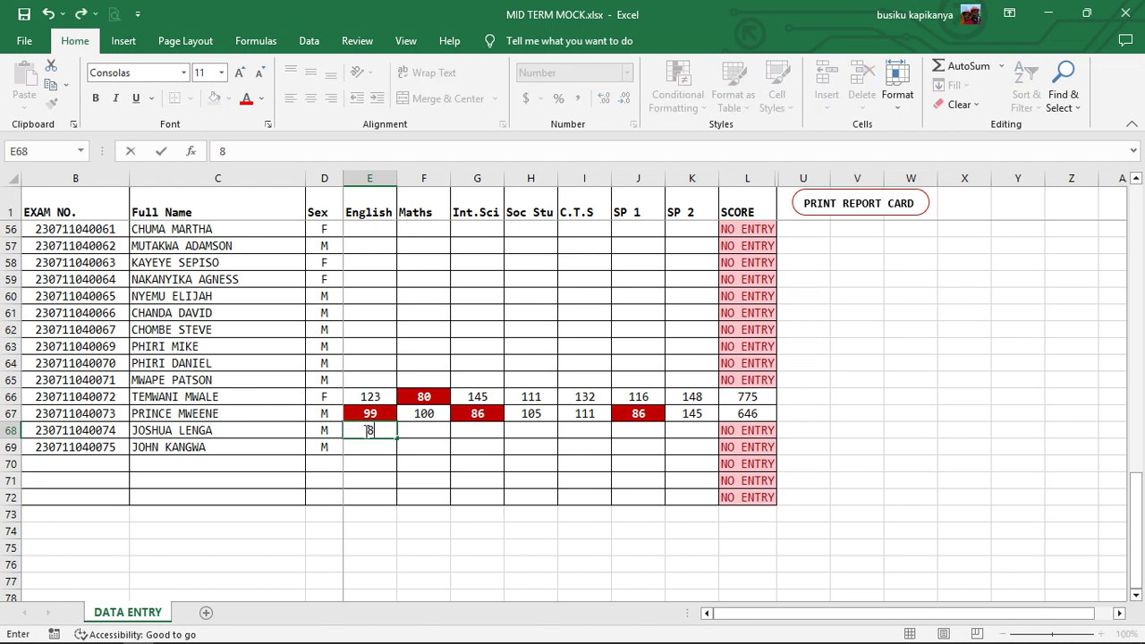
{"action": "key", "text": "Tab"}
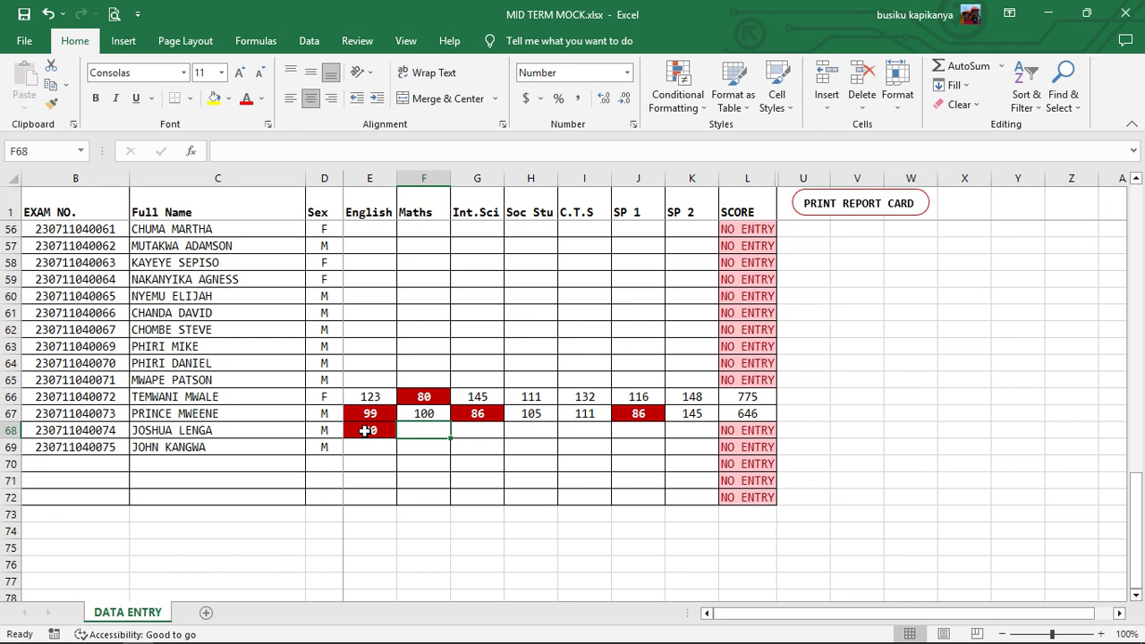
{"action": "type", "text": "90"}
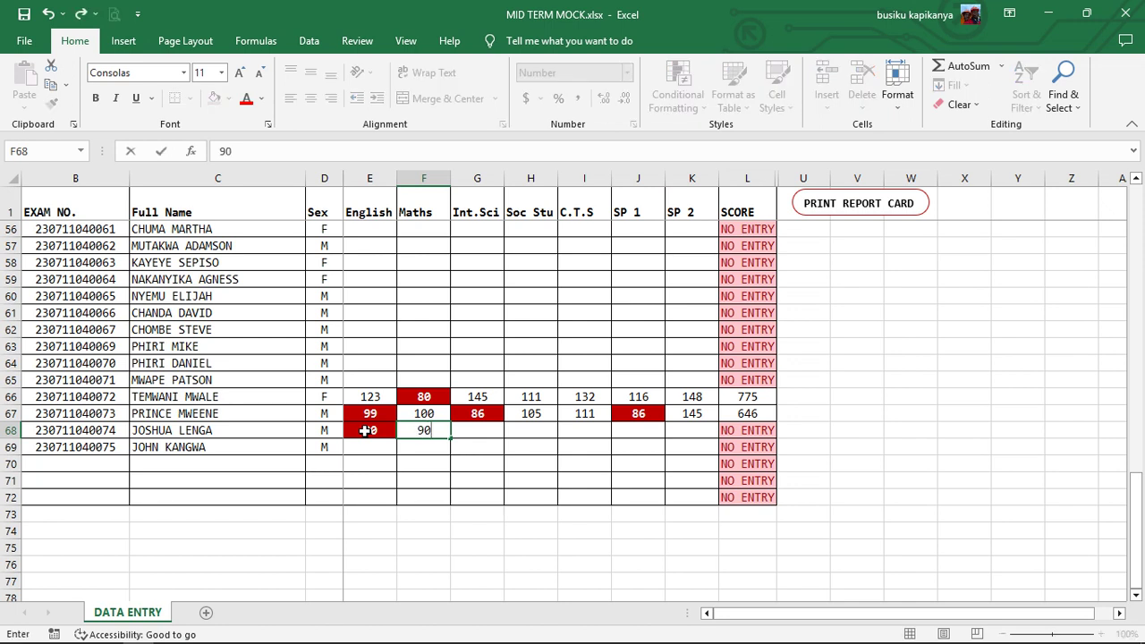
{"action": "key", "text": "Tab"}
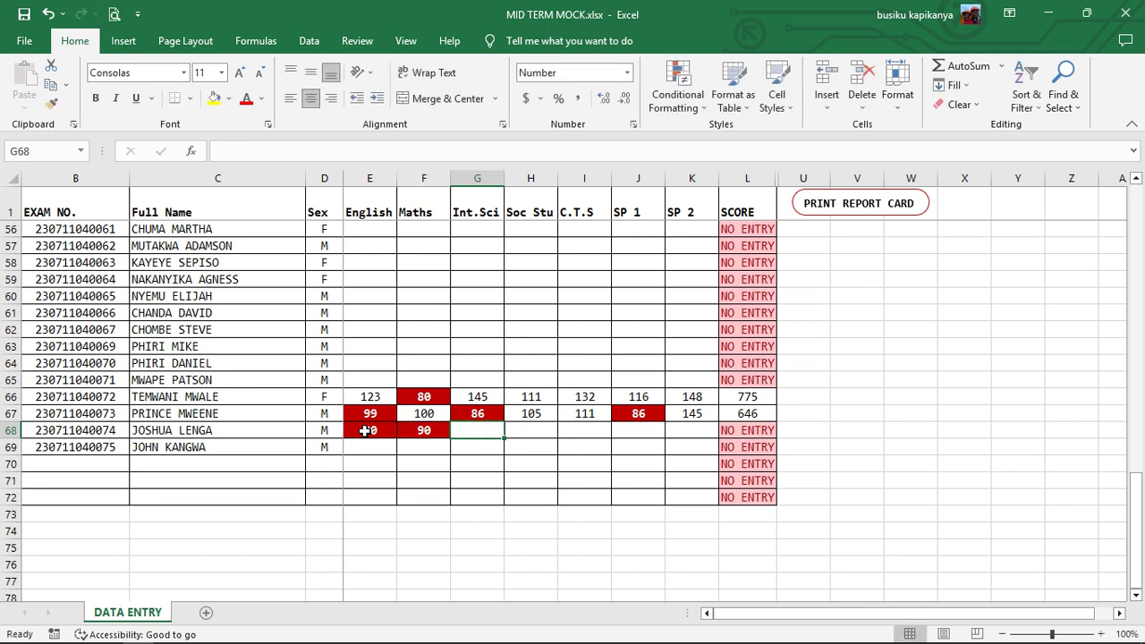
{"action": "type", "text": "99"}
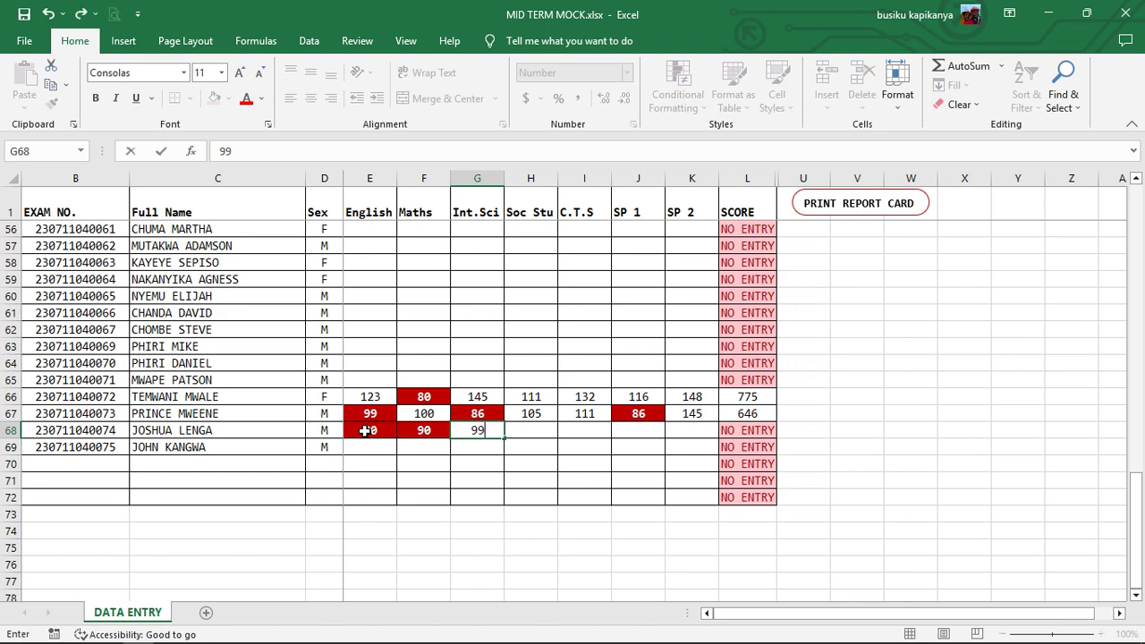
{"action": "key", "text": "Tab"}
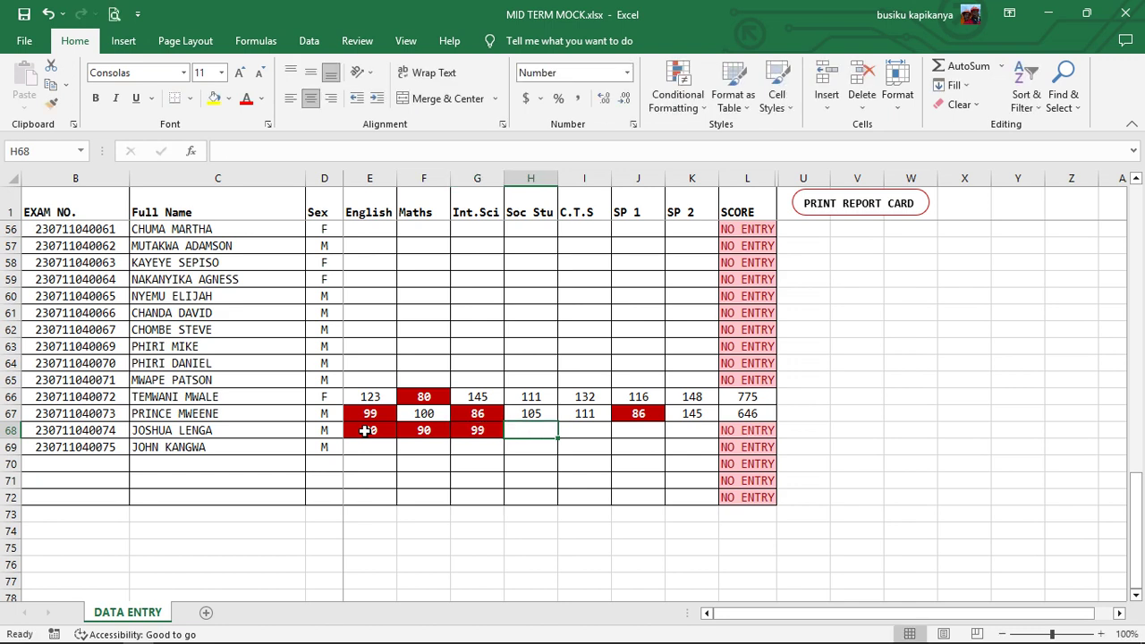
- Enter row 68's Soc Stu 92, C.T.S 89, SP 1 76 and SP 2 100 marks
{"action": "type", "text": "92"}
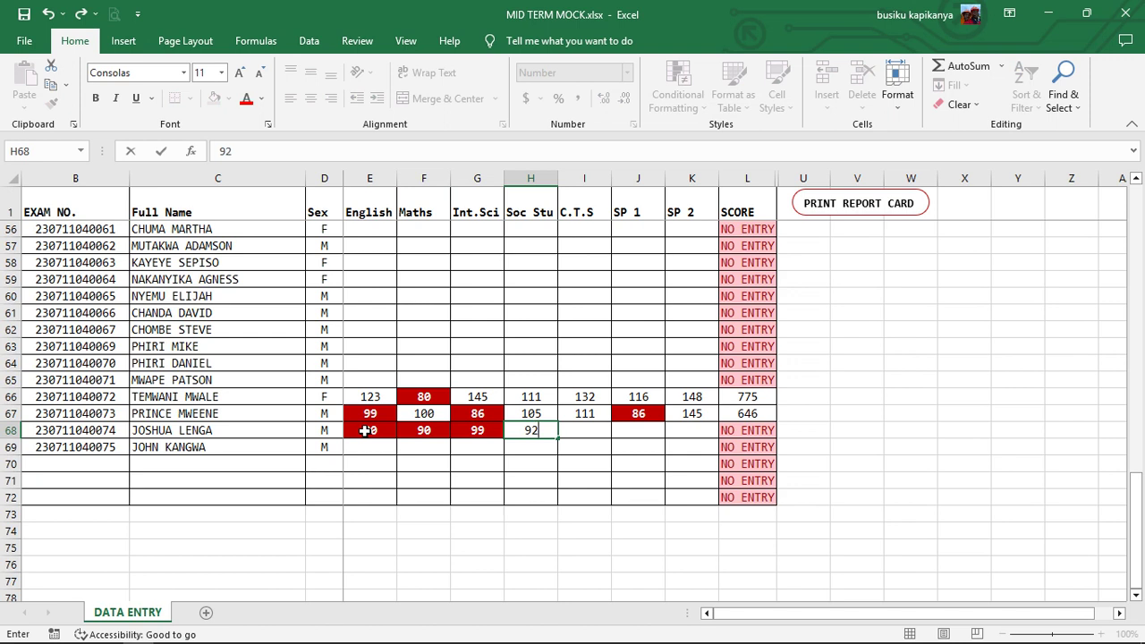
{"action": "key", "text": "Tab"}
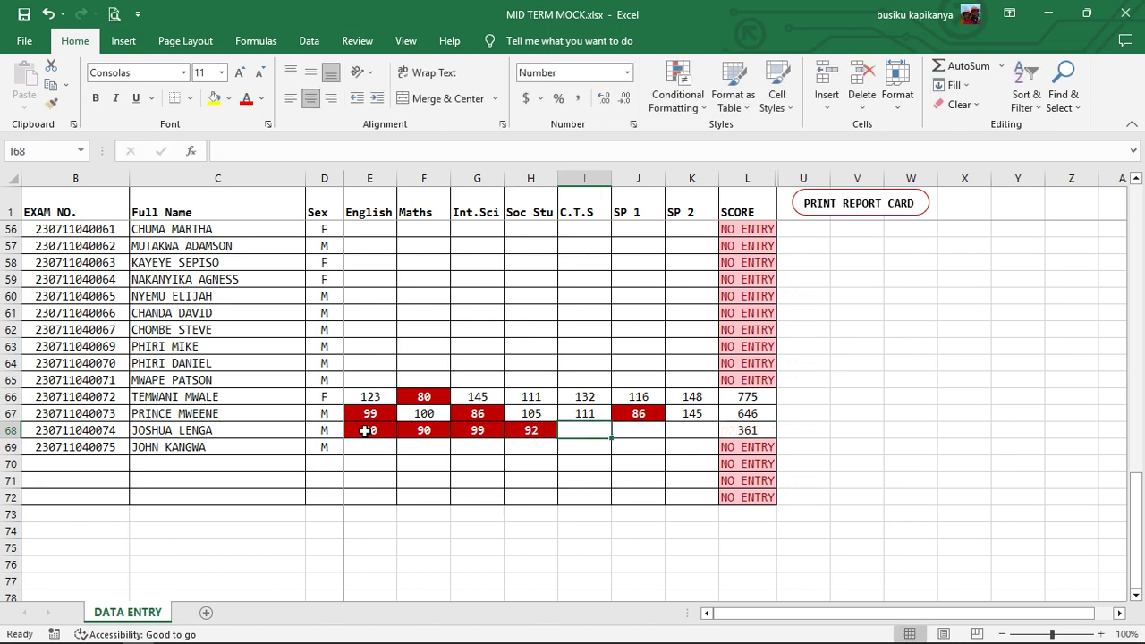
{"action": "type", "text": "89"}
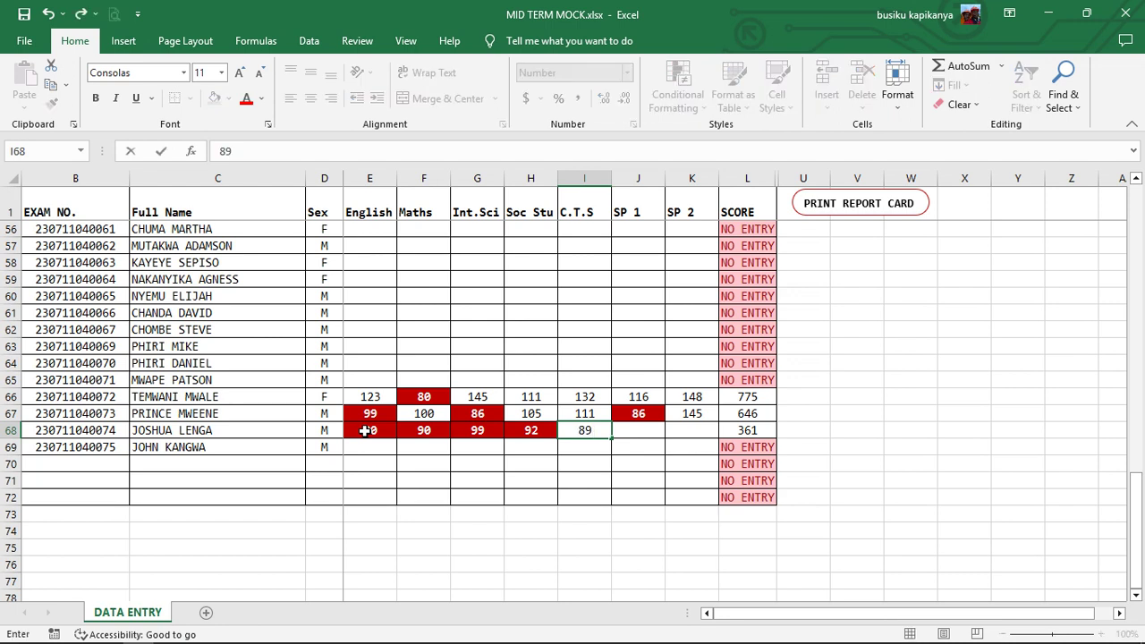
{"action": "key", "text": "Tab"}
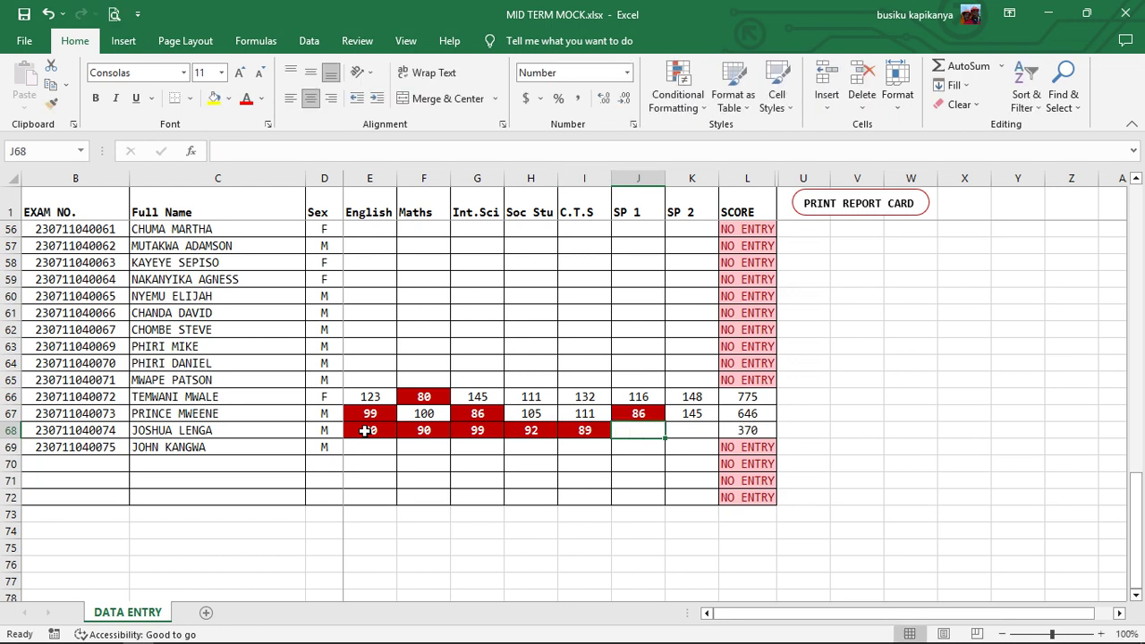
{"action": "type", "text": "76"}
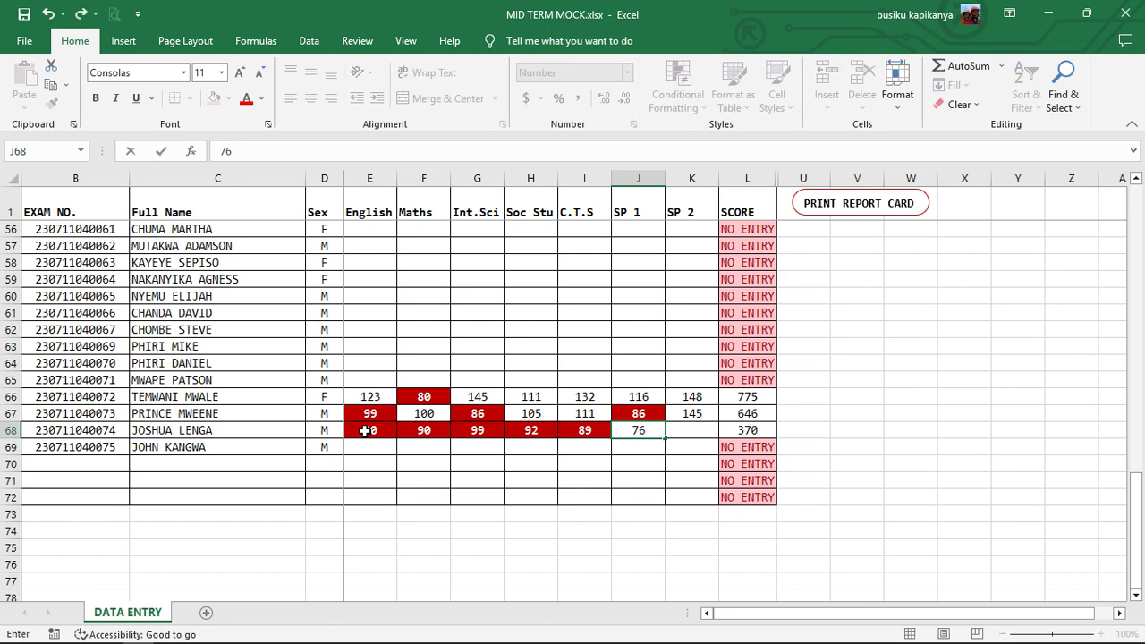
{"action": "key", "text": "Tab"}
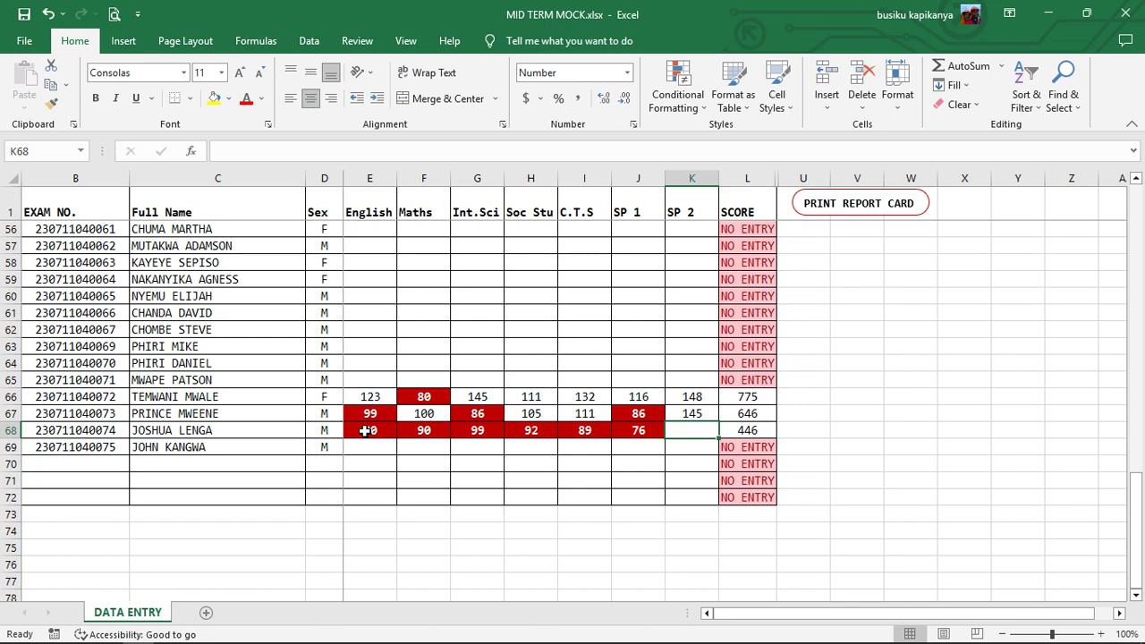
{"action": "type", "text": "100"}
{"action": "key", "text": "Return"}
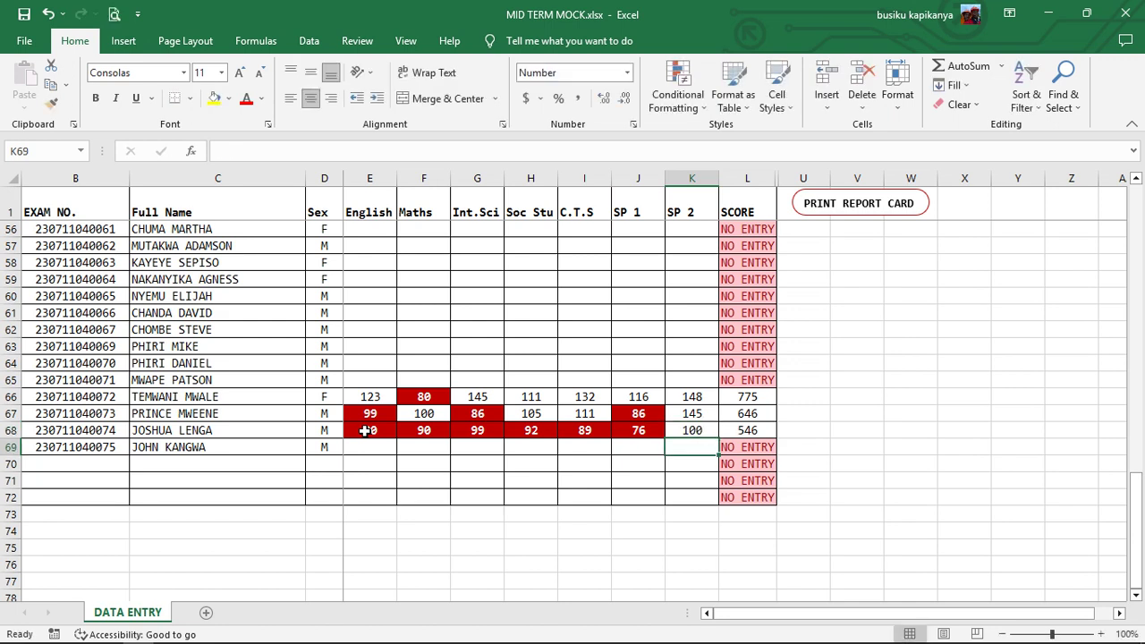
- Enter row 69's English 87, Maths 142 and Int.Sci 124 marks
{"action": "left_click", "coordinate": [379, 446]}
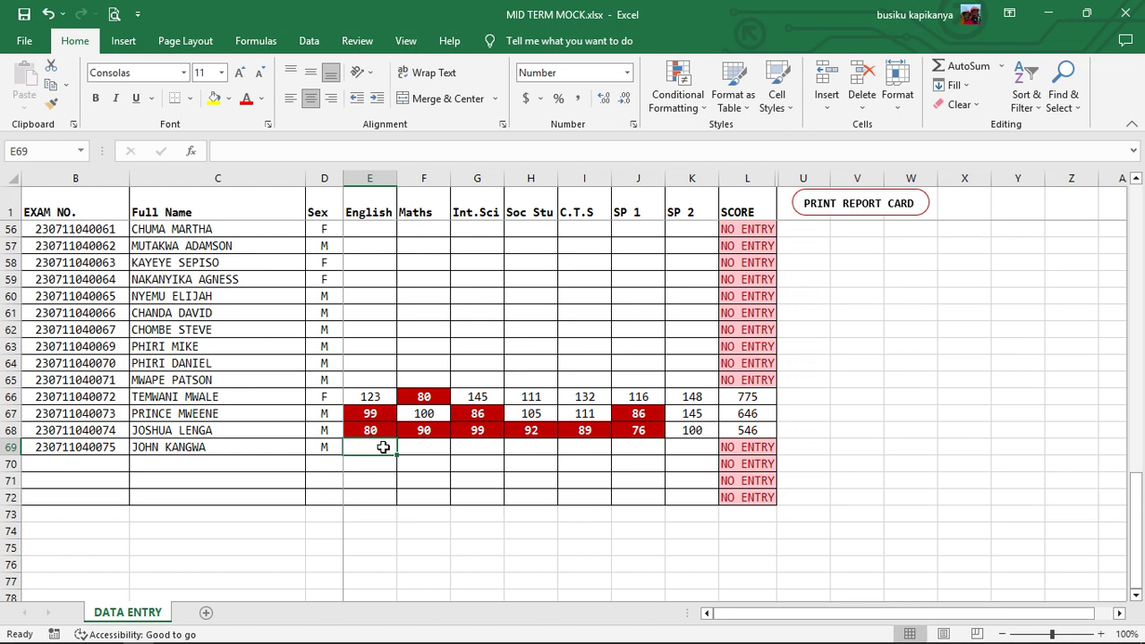
{"action": "type", "text": "87"}
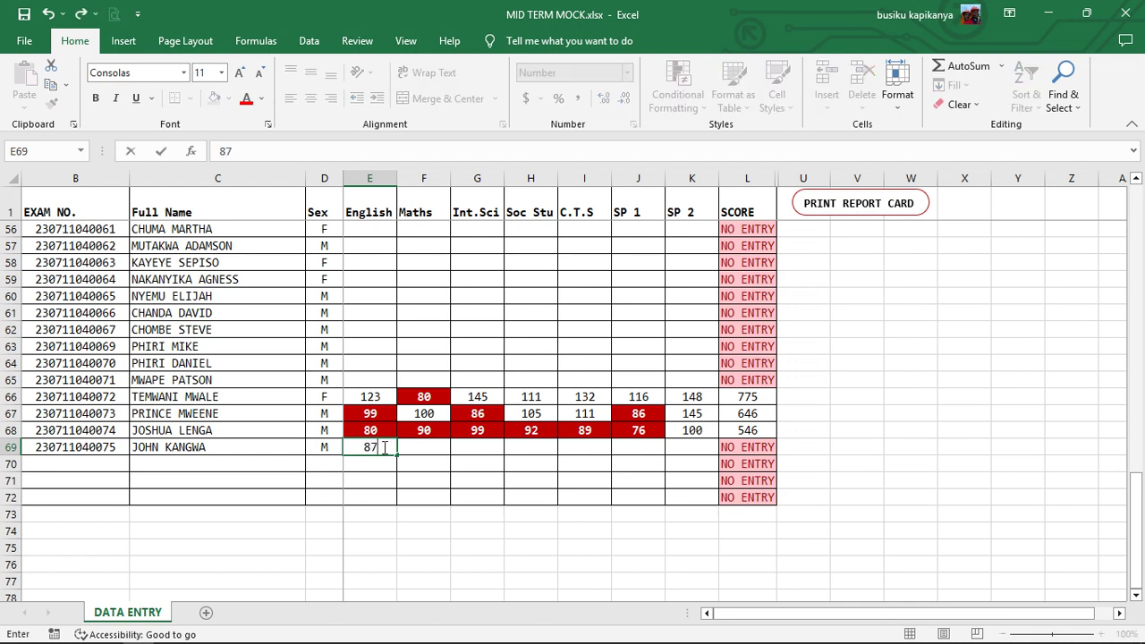
{"action": "key", "text": "Tab"}
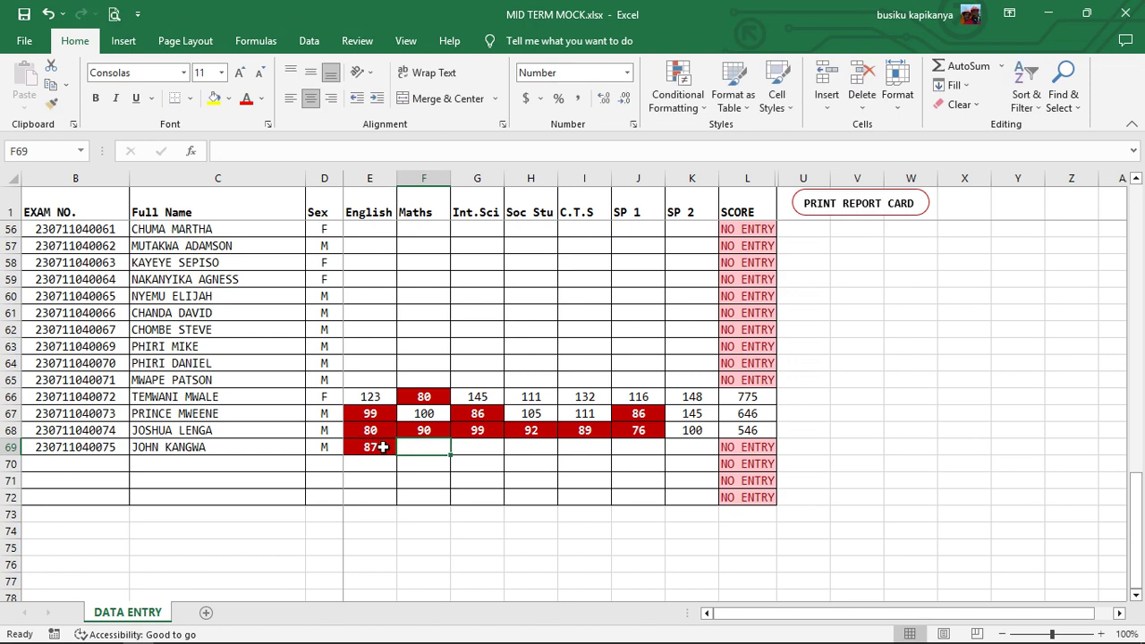
{"action": "type", "text": "142"}
{"action": "key", "text": "Tab"}
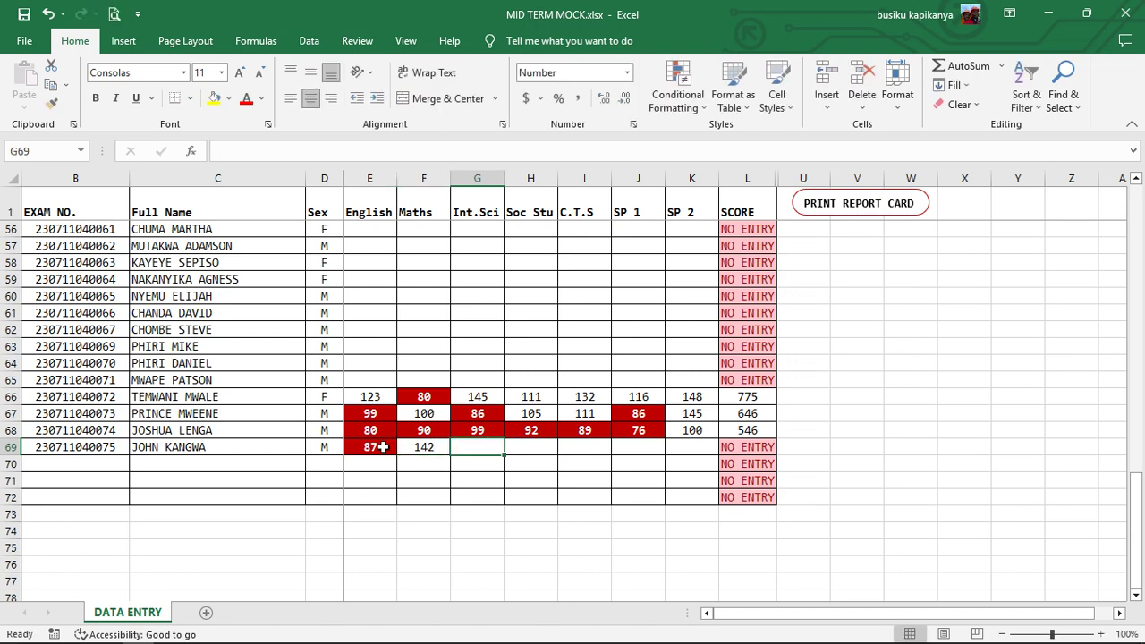
{"action": "type", "text": "124"}
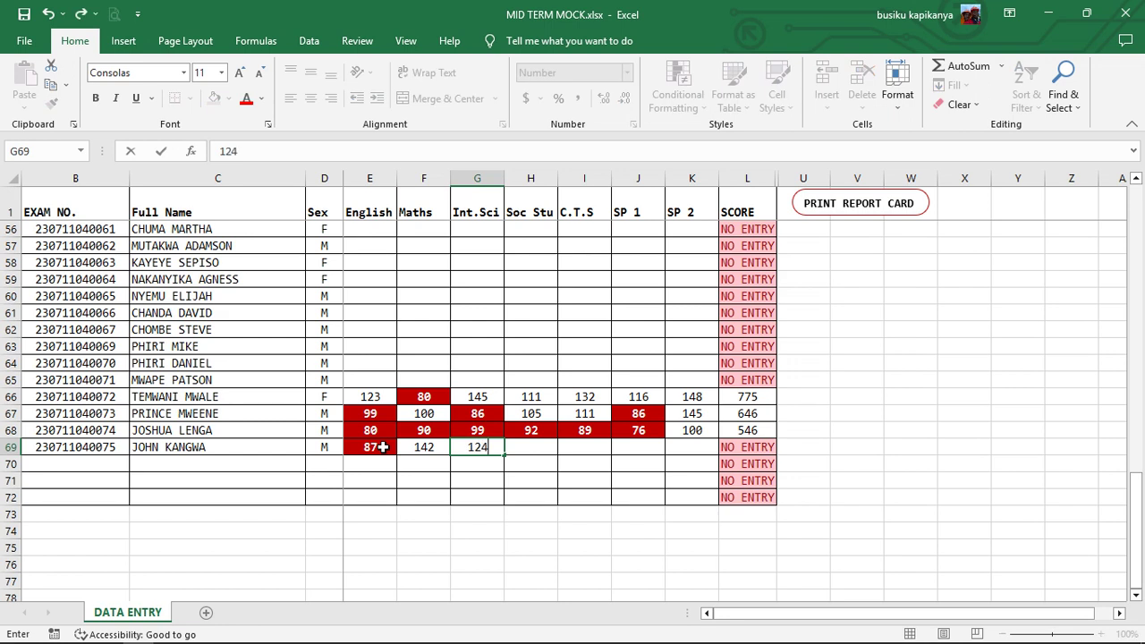
{"action": "key", "text": "Tab"}
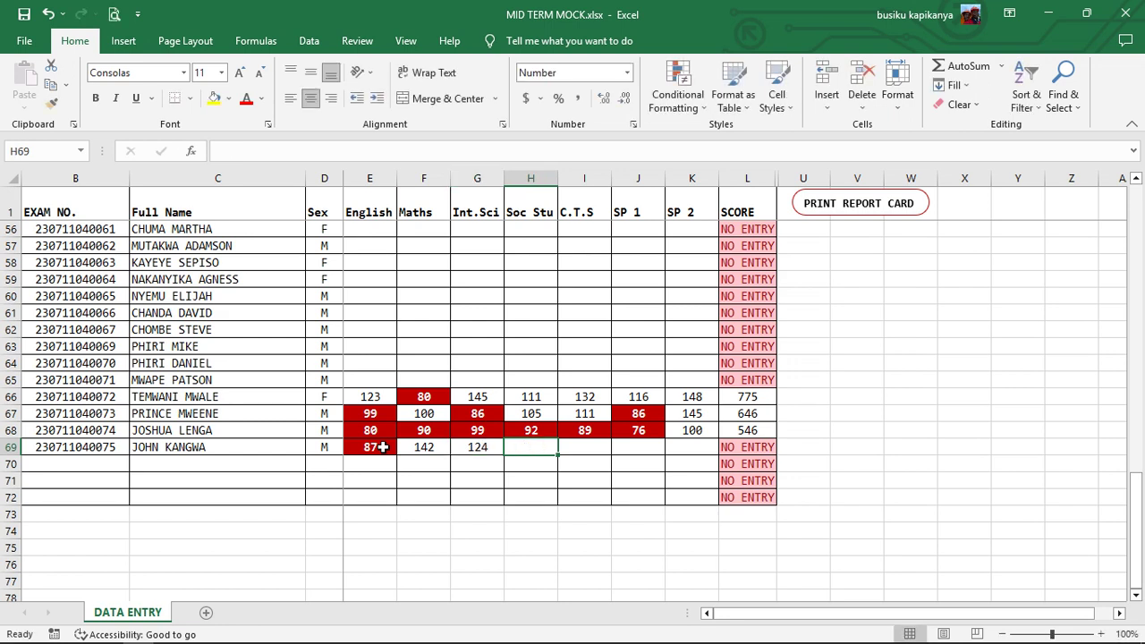
- Enter row 69's Soc Stu 132, C.T.S 132, SP 1 123 and SP 2 145, totalling 798
{"action": "type", "text": "132"}
{"action": "key", "text": "Tab"}
{"action": "type", "text": "132"}
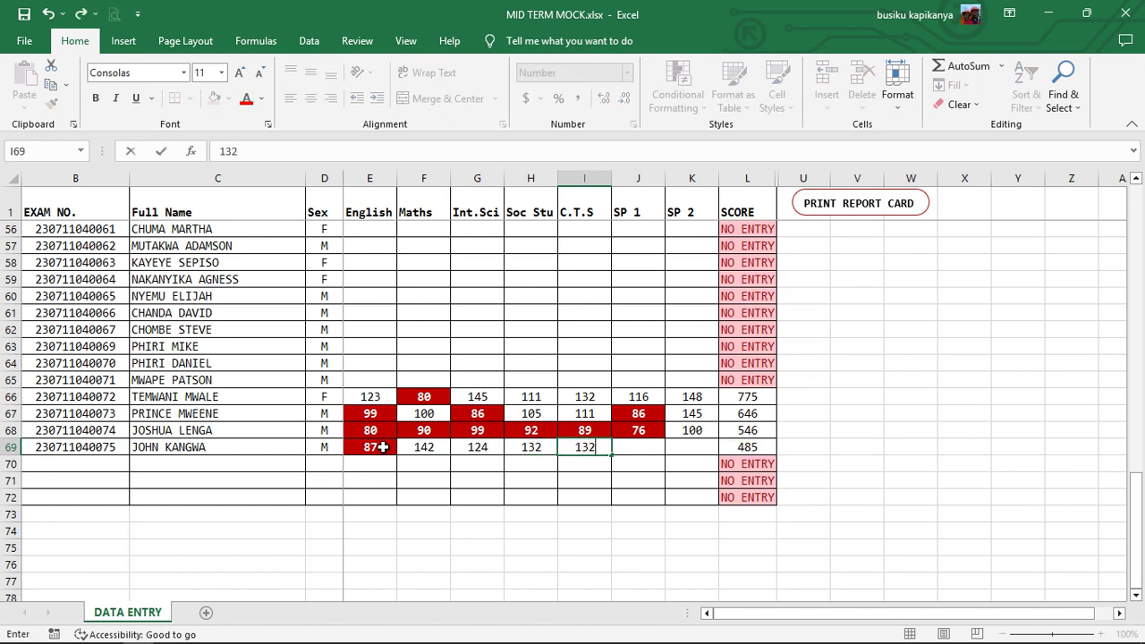
{"action": "key", "text": "Tab"}
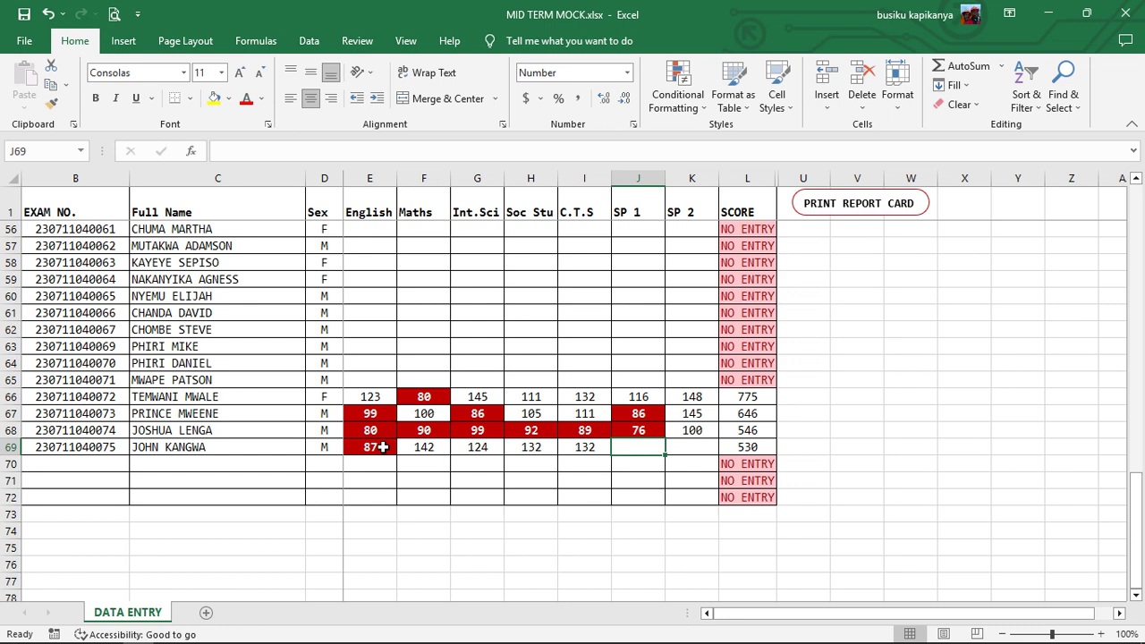
{"action": "type", "text": "124"}
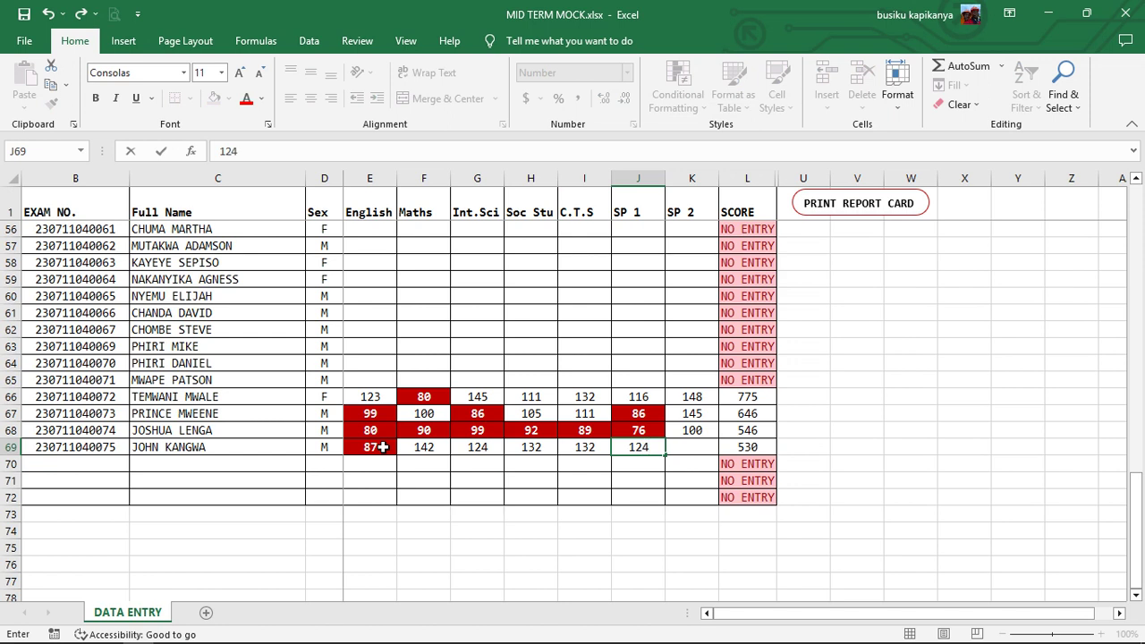
{"action": "key", "text": "BackSpace"}
{"action": "type", "text": "3"}
{"action": "key", "text": "Tab"}
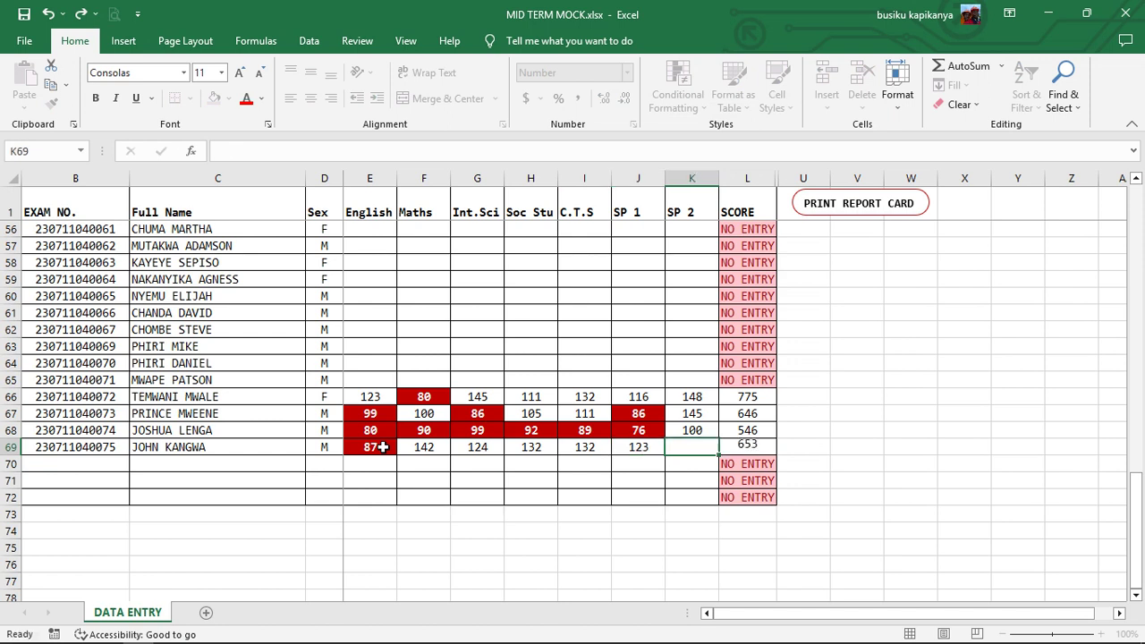
{"action": "type", "text": "145"}
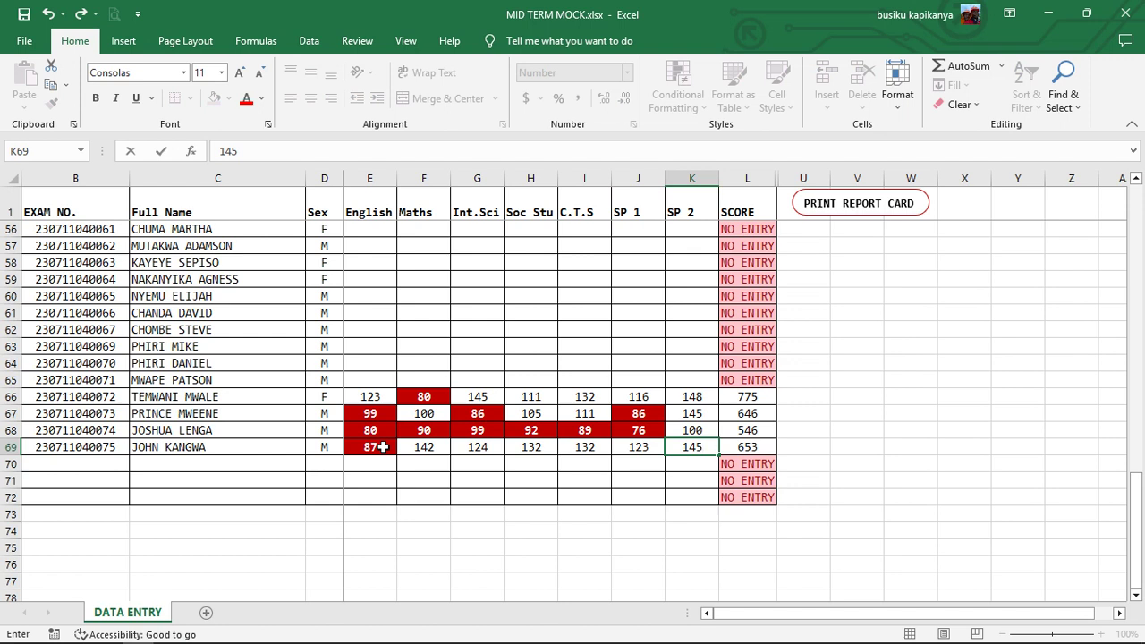
{"action": "key", "text": "Return"}
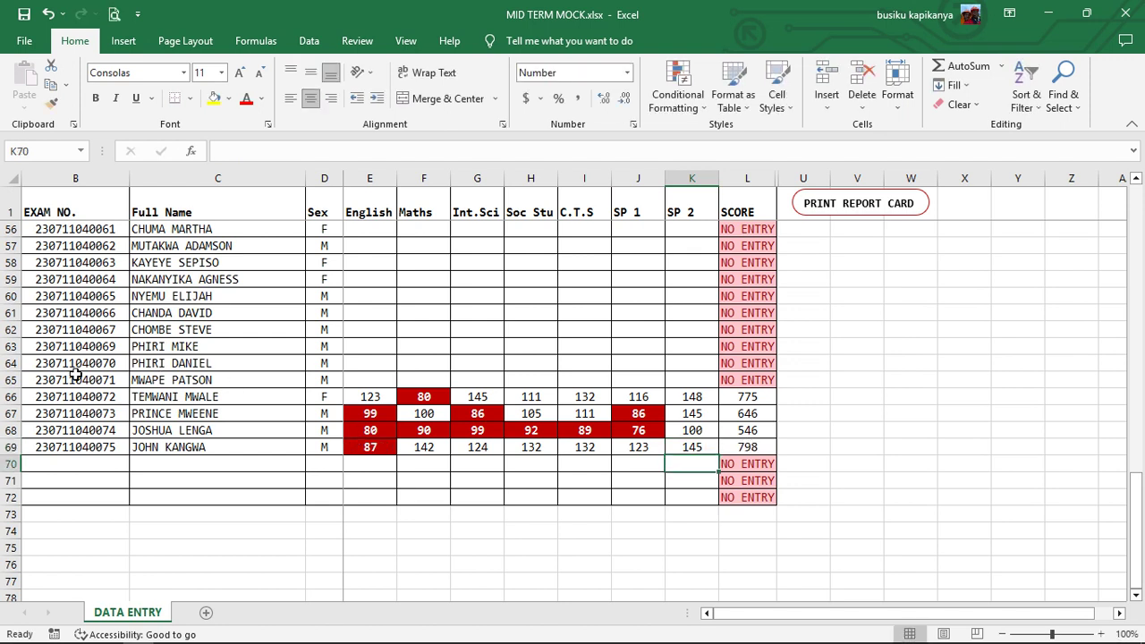
{"action": "left_click", "coordinate": [33, 398]}
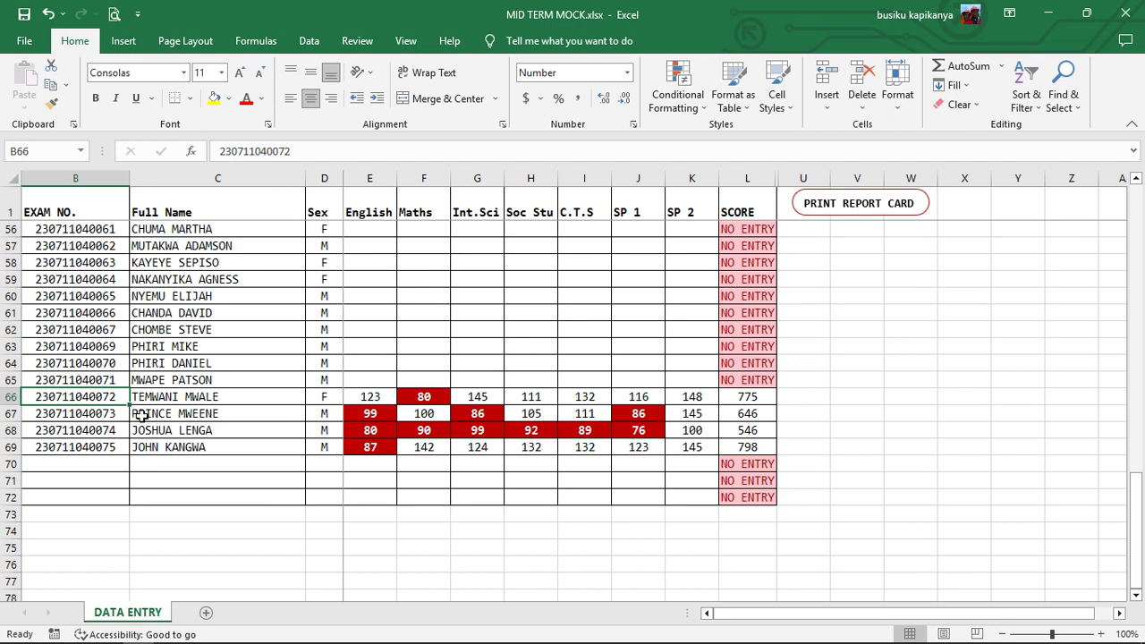
- Run PRINT REPORT CARD and look over the G7 STATEMENT TERM 2 2023 template
{"action": "left_click", "coordinate": [861, 206]}
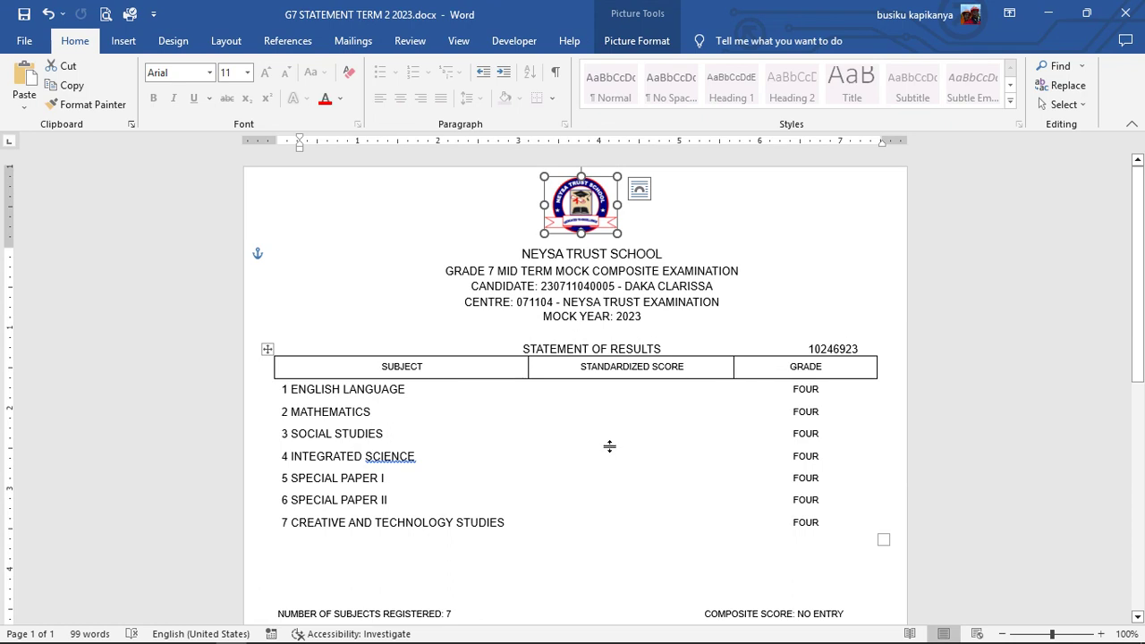
{"action": "left_click", "coordinate": [609, 460]}
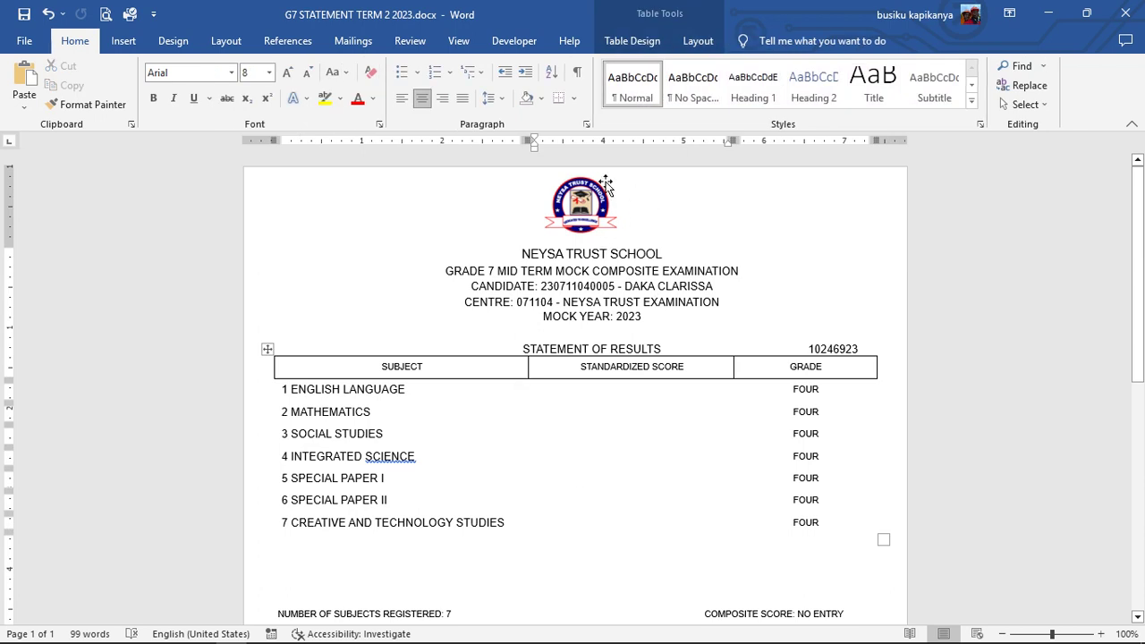
{"action": "scroll", "coordinate": [475, 388], "scroll_direction": "down", "scroll_amount": 3}
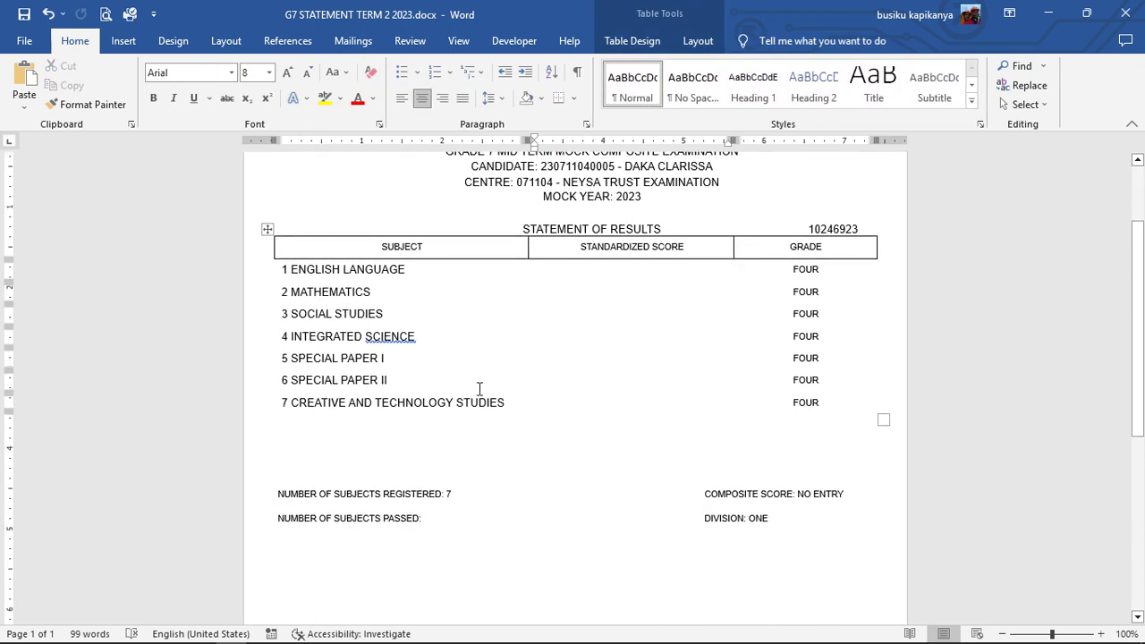
{"action": "scroll", "coordinate": [479, 398], "scroll_direction": "down", "scroll_amount": 4}
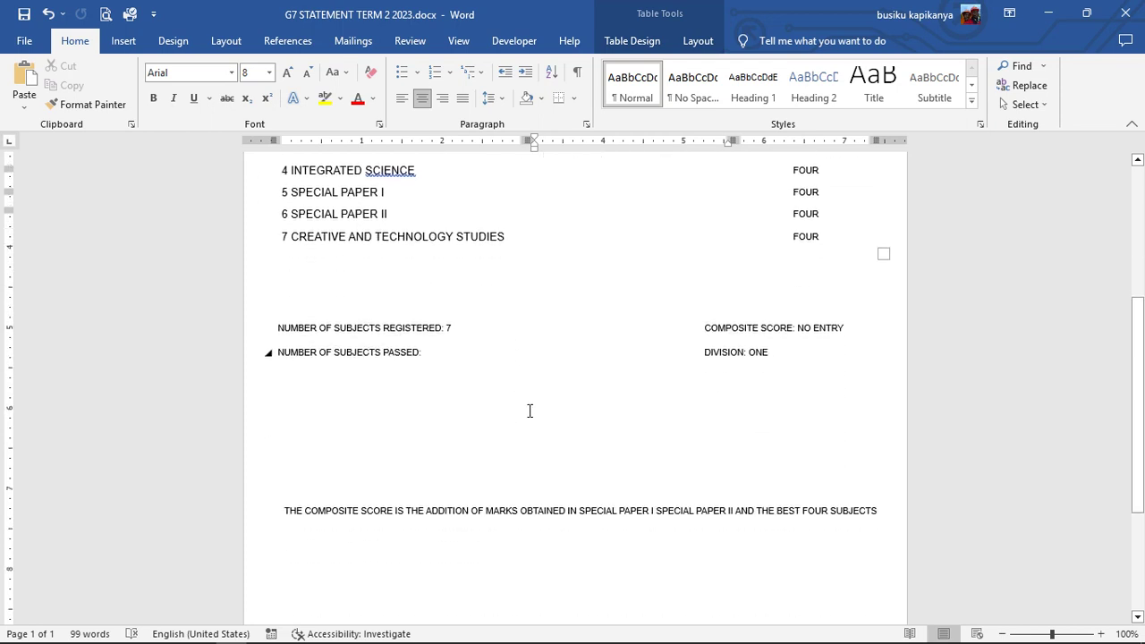
{"action": "scroll", "coordinate": [510, 444], "scroll_direction": "up", "scroll_amount": 7}
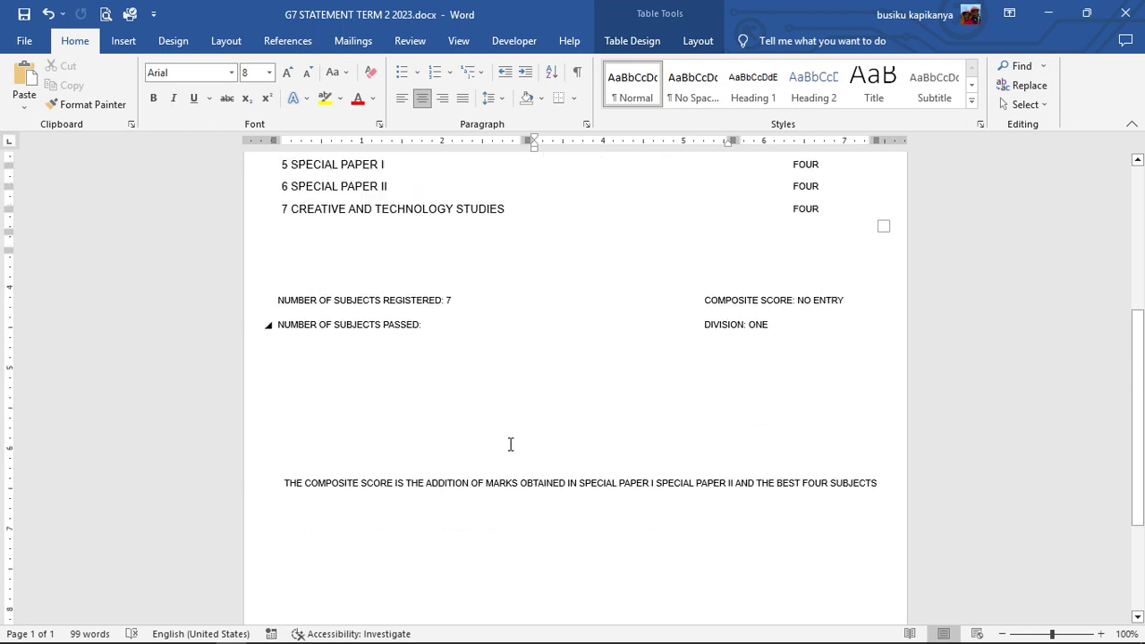
{"action": "scroll", "coordinate": [634, 373], "scroll_direction": "down", "scroll_amount": 4}
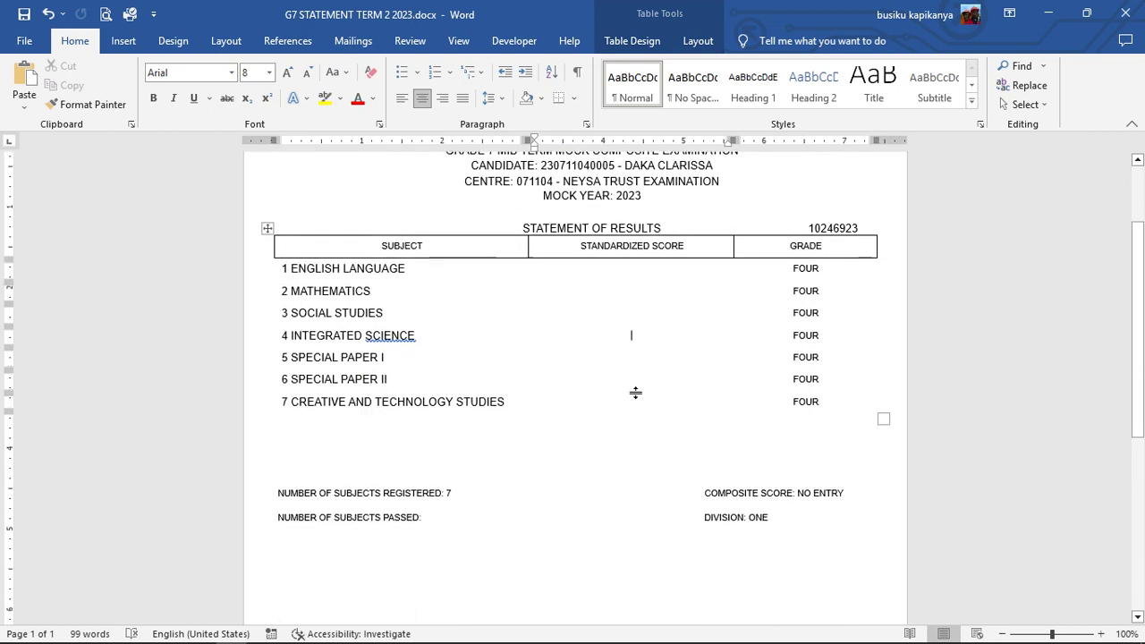
{"action": "scroll", "coordinate": [593, 402], "scroll_direction": "up", "scroll_amount": 2}
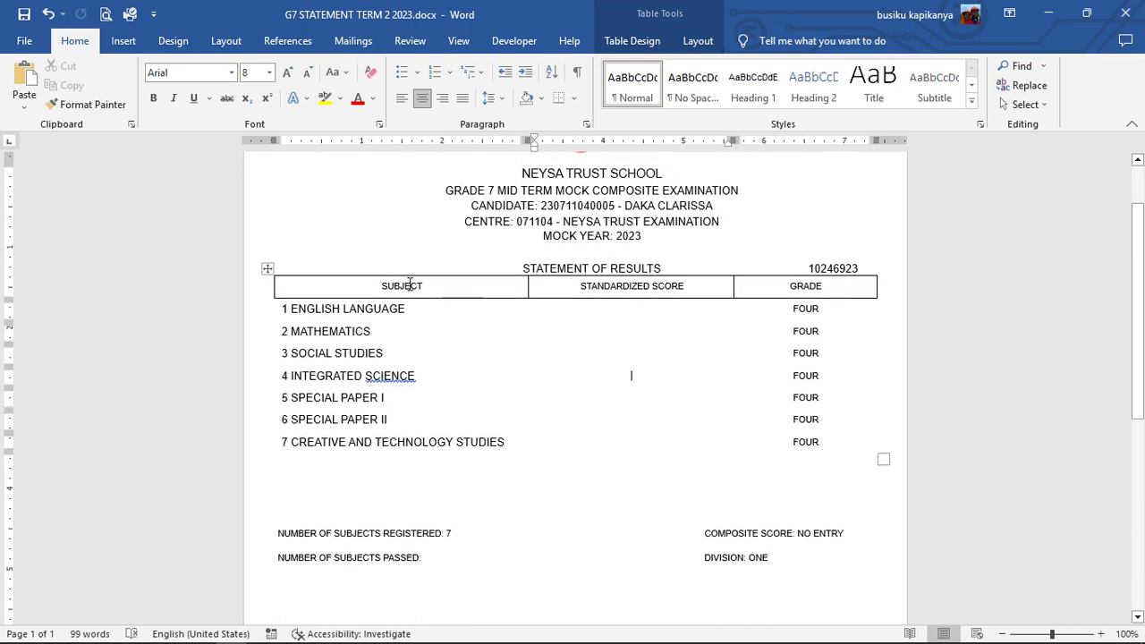
{"action": "mouse_move", "coordinate": [537, 266]}
- Review the statement's lower section and select the NO ENTRY composite score
{"action": "left_click", "coordinate": [474, 208]}
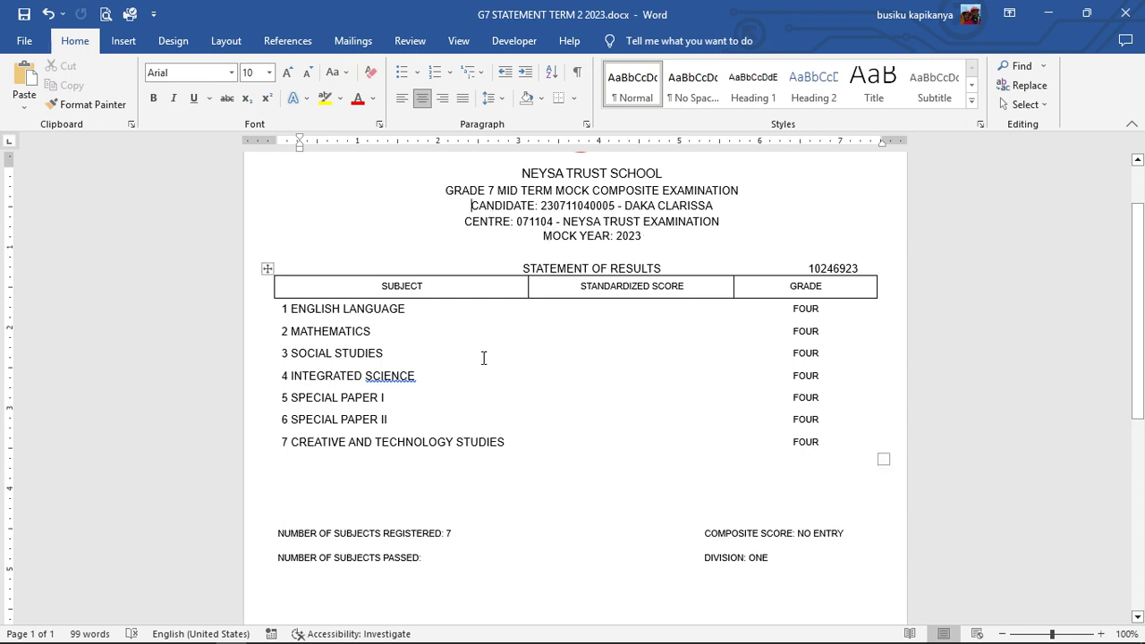
{"action": "scroll", "coordinate": [374, 522], "scroll_direction": "down", "scroll_amount": 2}
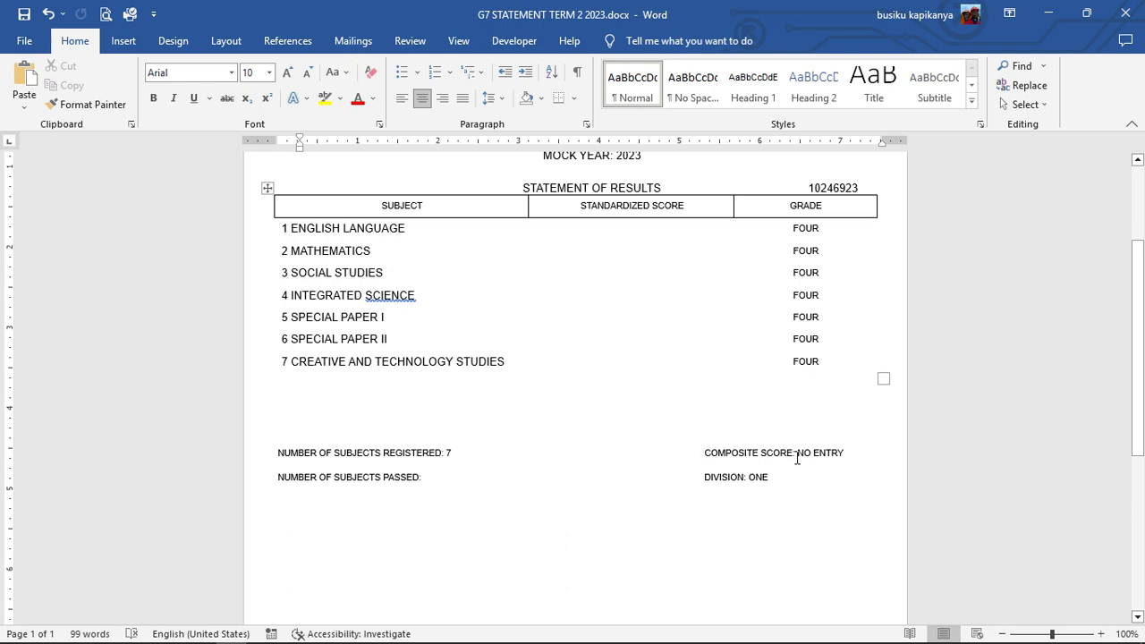
{"action": "left_click_drag", "start_coordinate": [798, 452], "coordinate": [853, 452]}
{"action": "scroll", "coordinate": [547, 294], "scroll_direction": "up", "scroll_amount": 2}
{"action": "scroll", "coordinate": [542, 296], "scroll_direction": "up", "scroll_amount": 1}
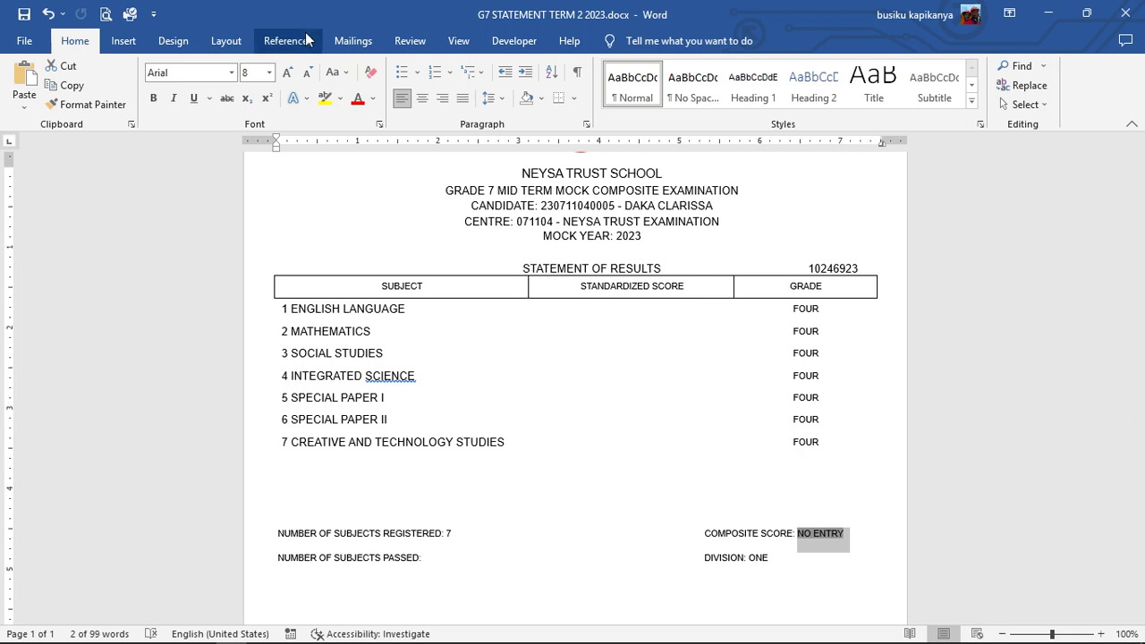
- Preview the merge at record 67 and select its composite score 546
{"action": "left_click", "coordinate": [353, 41]}
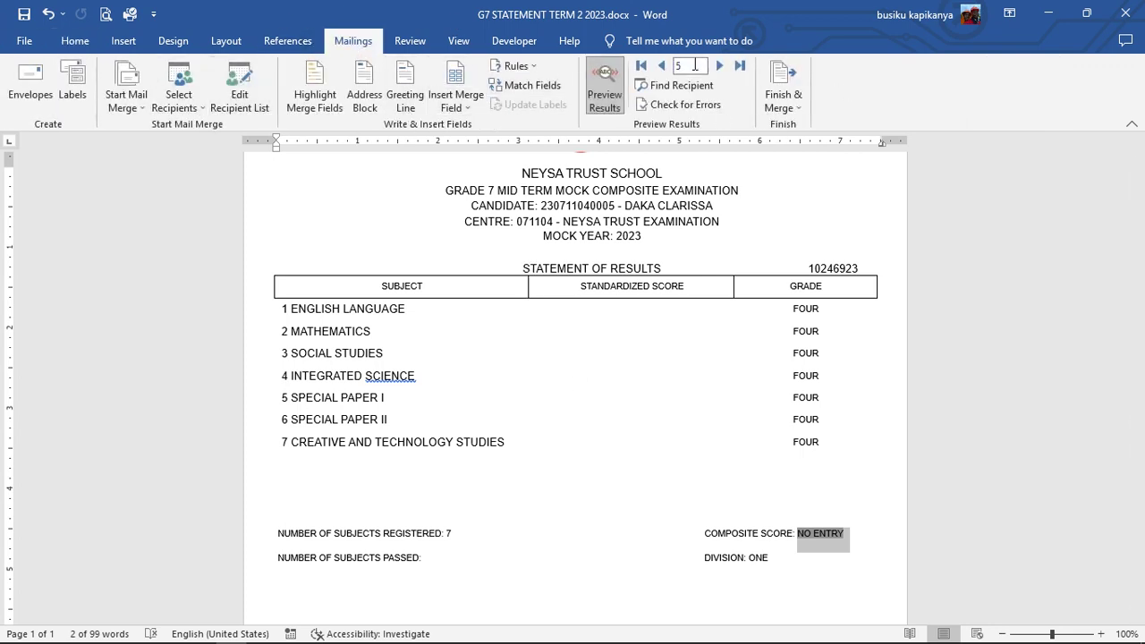
{"action": "left_click", "coordinate": [689, 66]}
{"action": "type", "text": "67"}
{"action": "key", "text": "Return"}
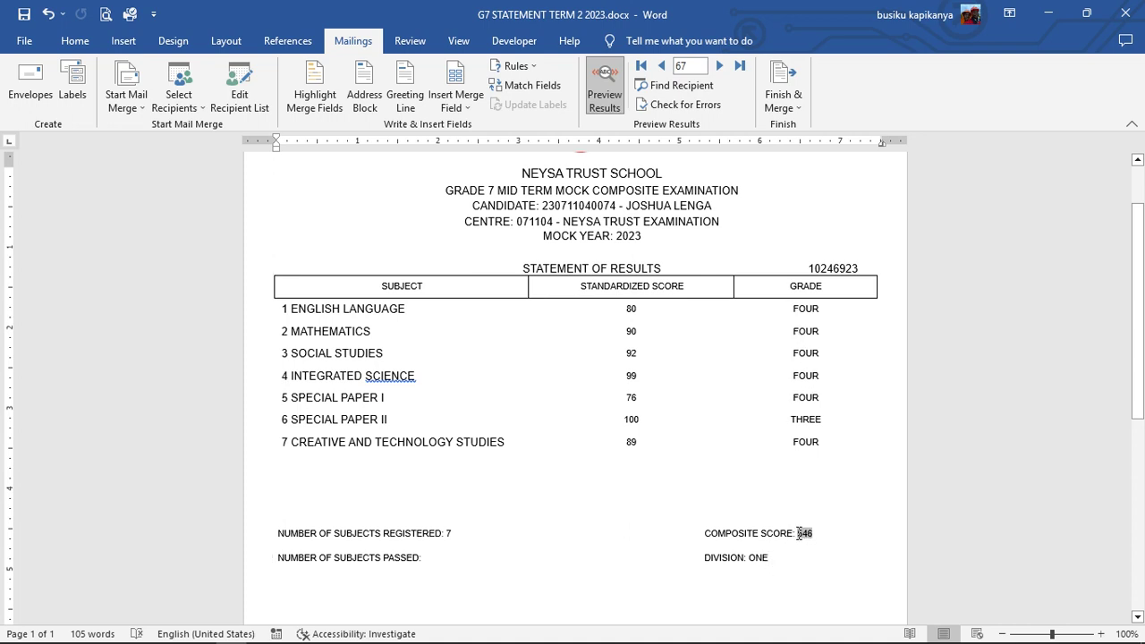
{"action": "left_click_drag", "start_coordinate": [798, 534], "coordinate": [817, 534]}
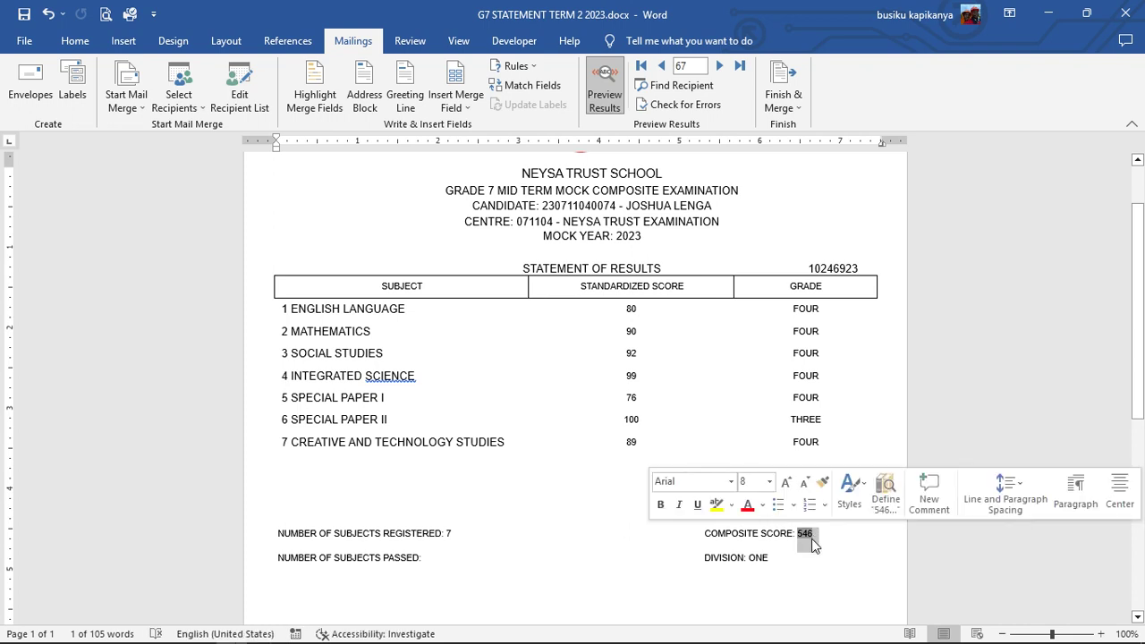
- Browse back to record 64, then forward to record 66
{"action": "left_click", "coordinate": [660, 65]}
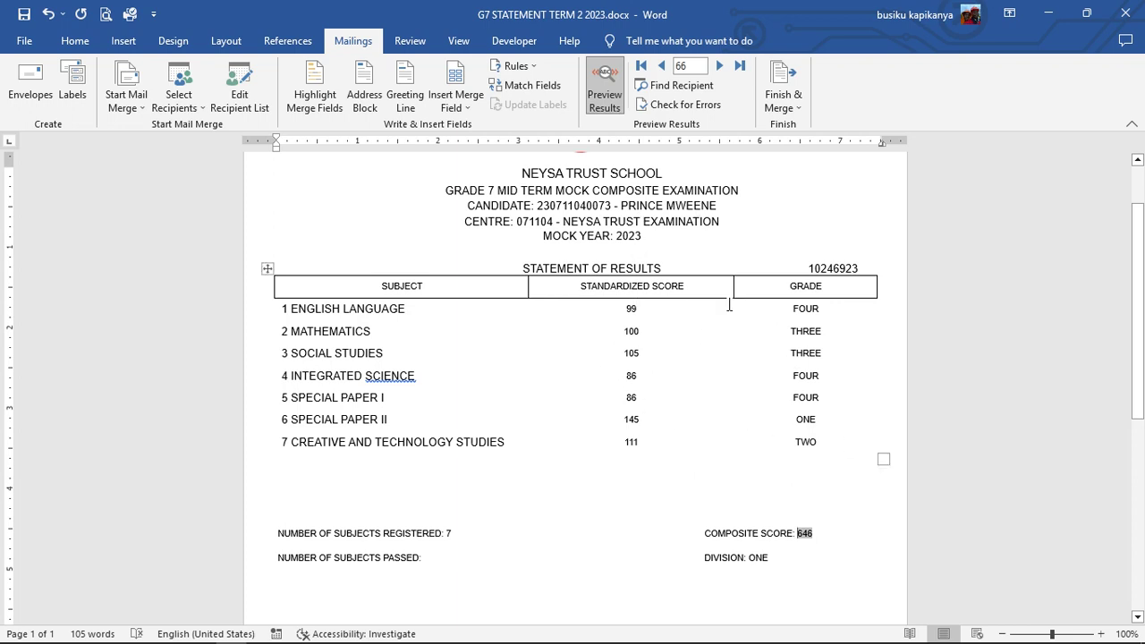
{"action": "scroll", "coordinate": [722, 440], "scroll_direction": "up", "scroll_amount": 2}
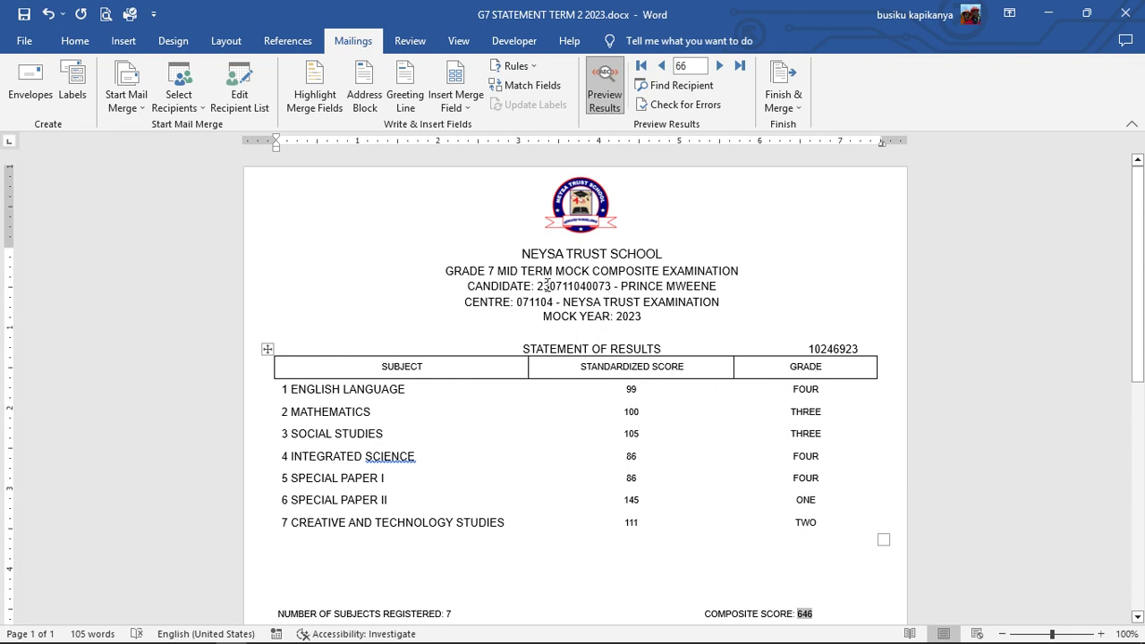
{"action": "left_click", "coordinate": [663, 66]}
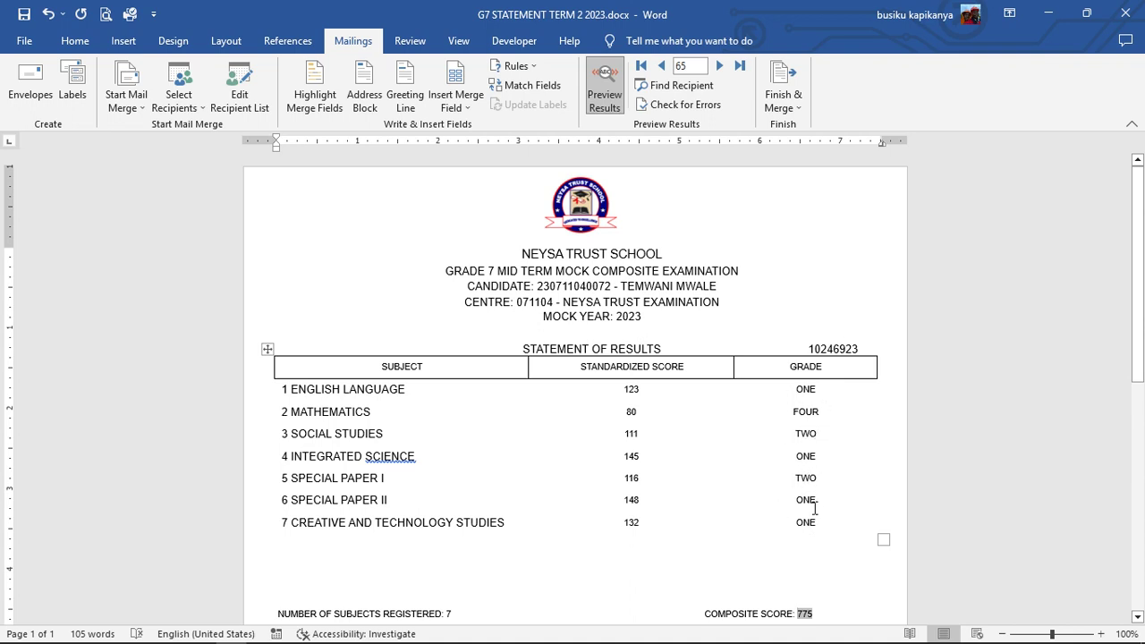
{"action": "left_click", "coordinate": [663, 67]}
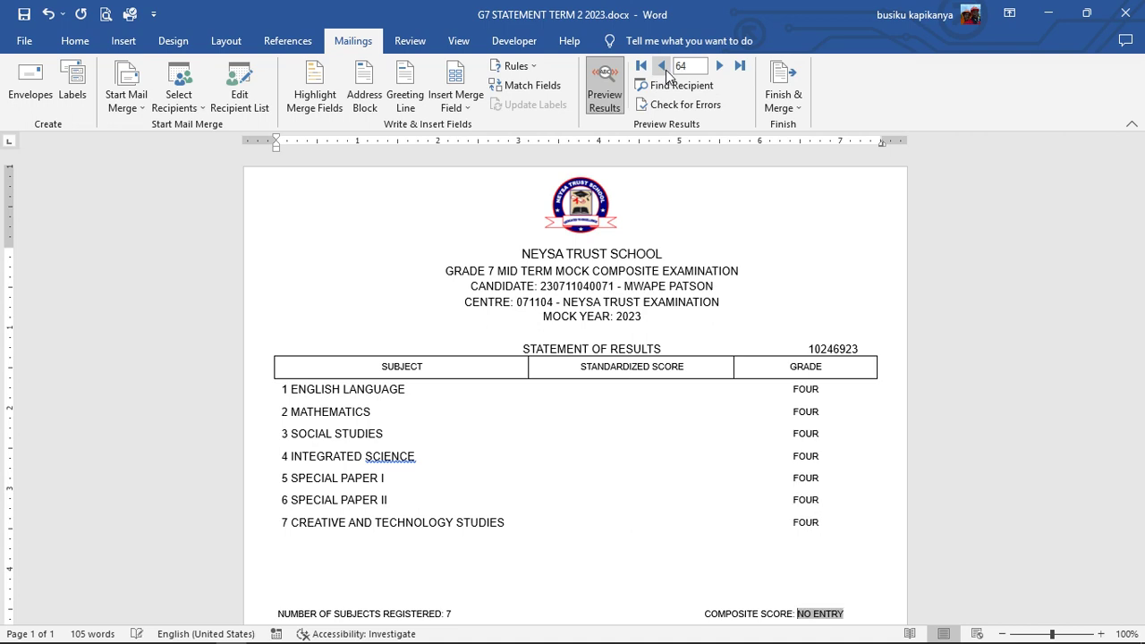
{"action": "left_click", "coordinate": [718, 65]}
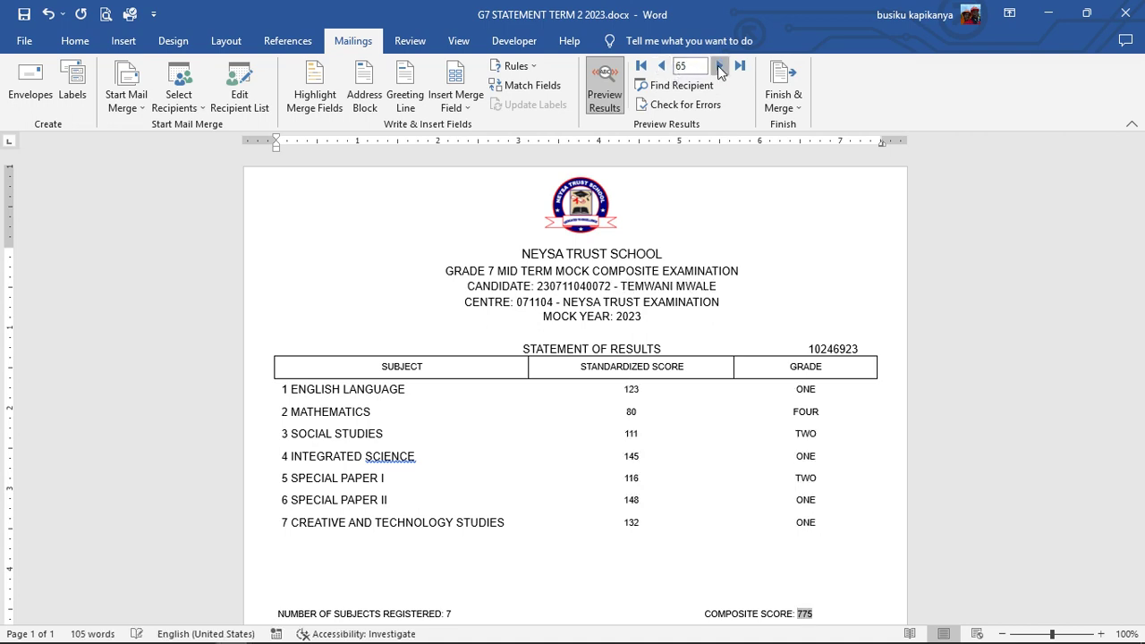
{"action": "left_click", "coordinate": [718, 66]}
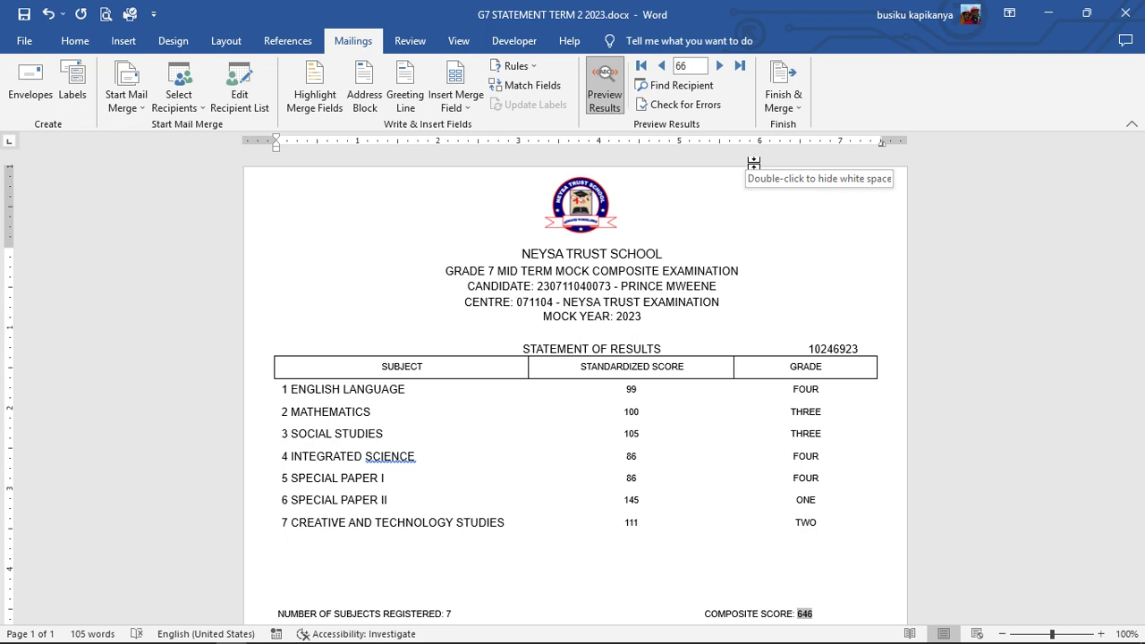
- Open the Merge to Printer dialog from Finish & Merge, then cancel it without merging
{"action": "left_click", "coordinate": [793, 109]}
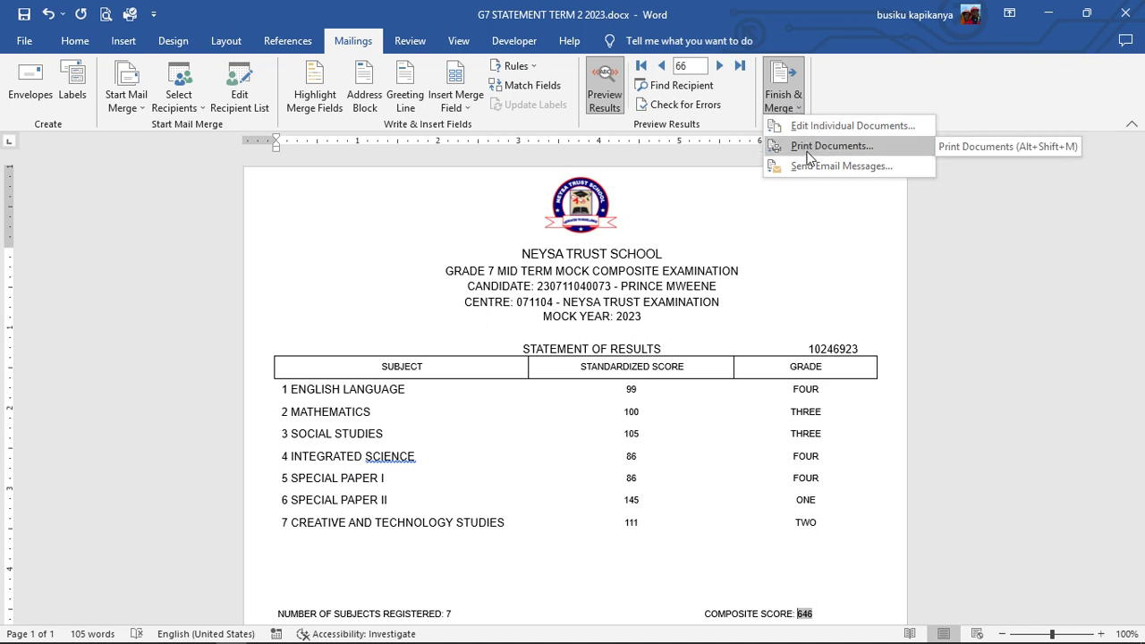
{"action": "left_click", "coordinate": [807, 154]}
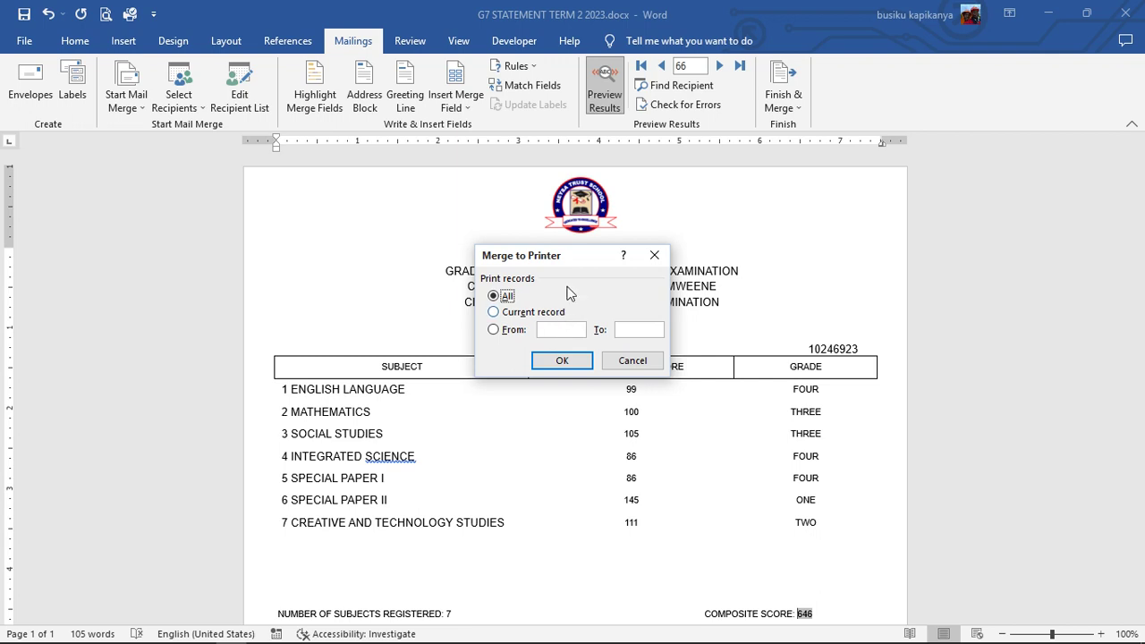
{"action": "left_click_drag", "start_coordinate": [588, 258], "coordinate": [751, 178]}
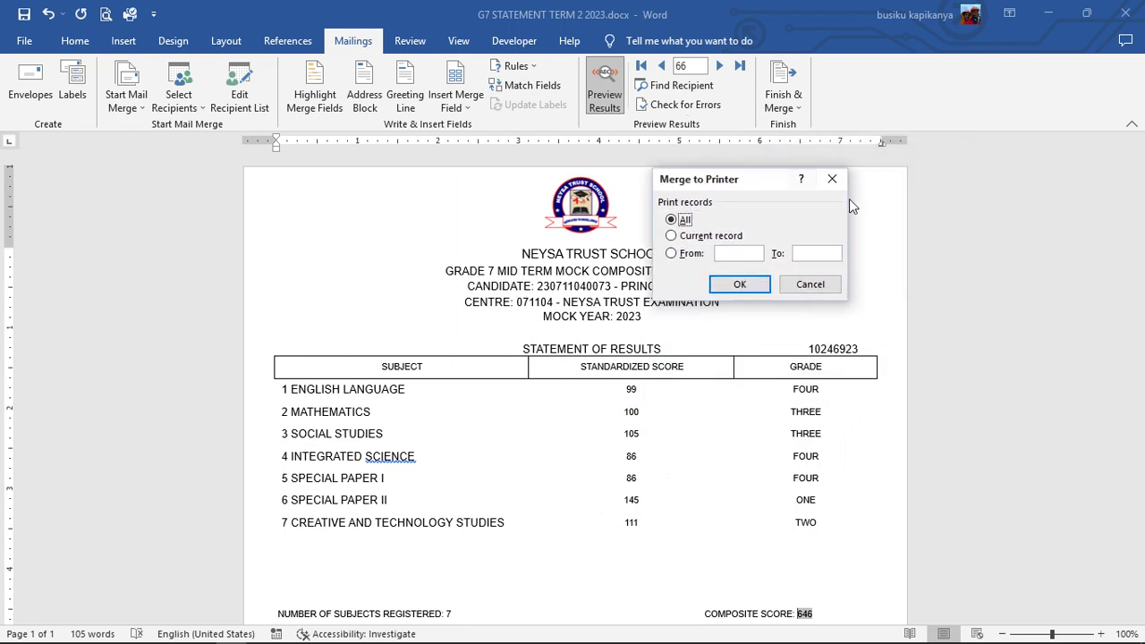
{"action": "left_click", "coordinate": [831, 181]}
- Browse the merged preview from record 64 through record 68, composite score 798
{"action": "left_click", "coordinate": [661, 66]}
{"action": "left_click", "coordinate": [662, 66]}
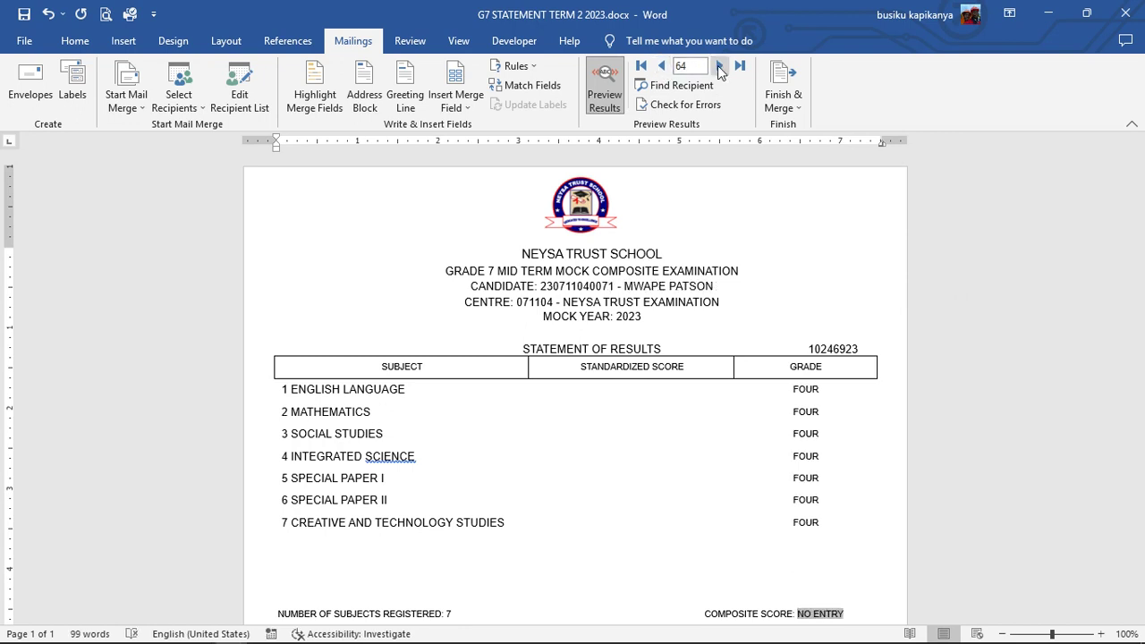
{"action": "left_click", "coordinate": [719, 67]}
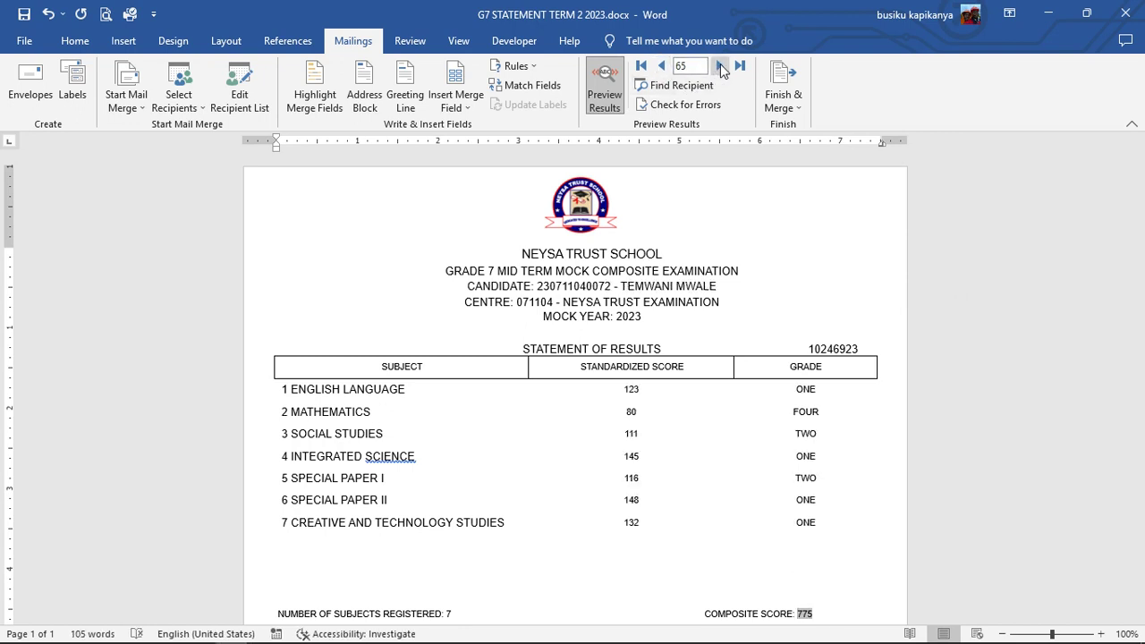
{"action": "left_click", "coordinate": [720, 66]}
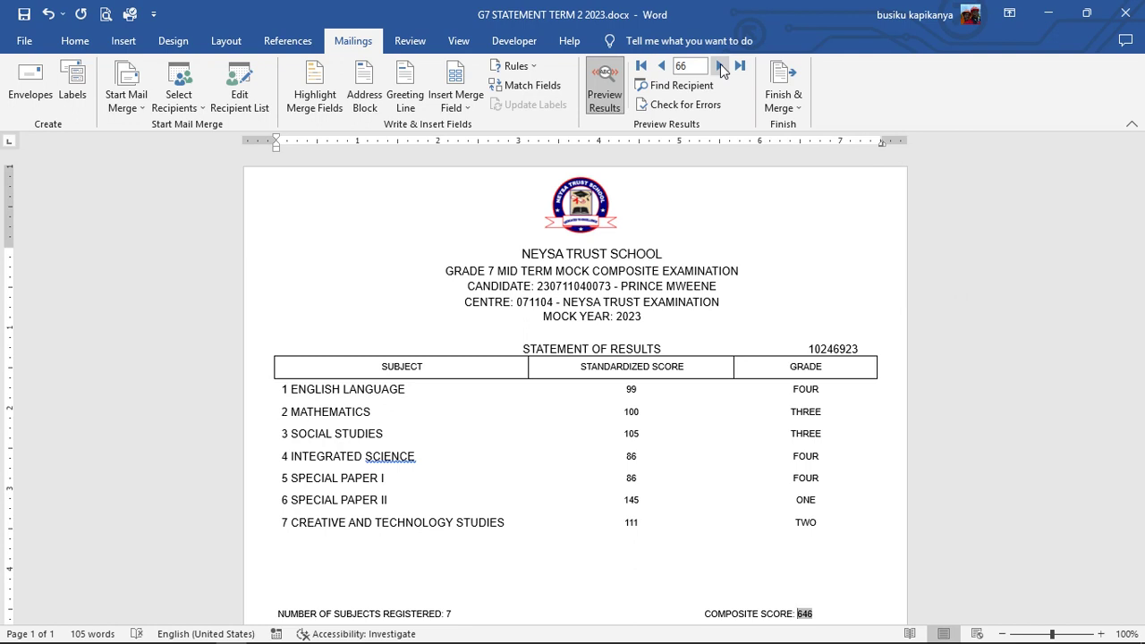
{"action": "left_click", "coordinate": [719, 66]}
{"action": "left_click", "coordinate": [719, 65]}
{"action": "left_click", "coordinate": [719, 65]}
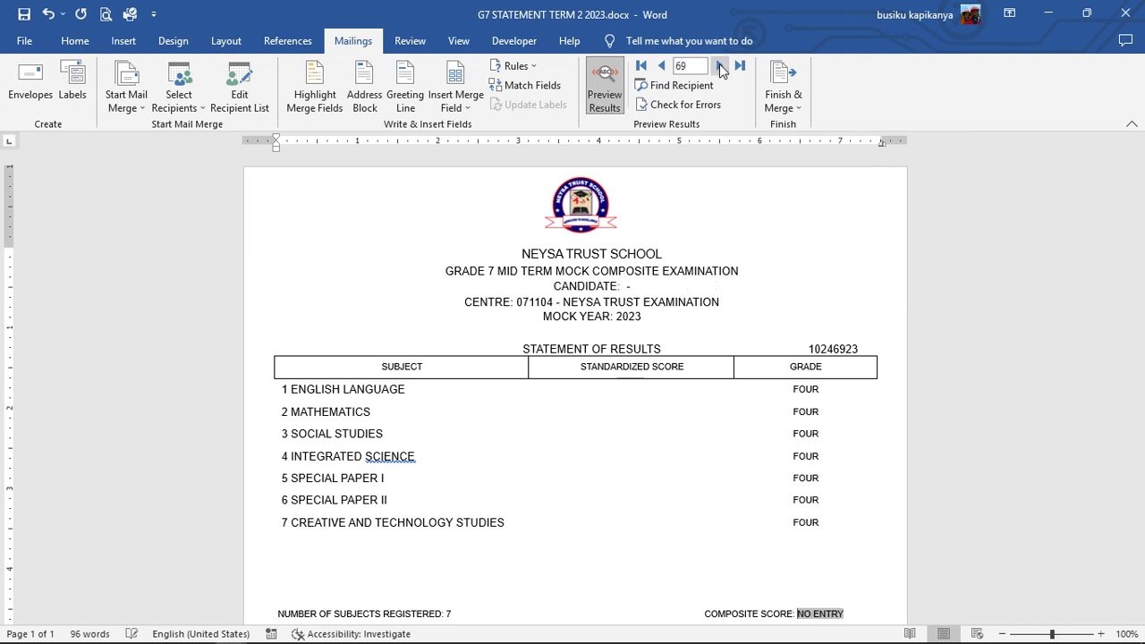
{"action": "left_click", "coordinate": [662, 65]}
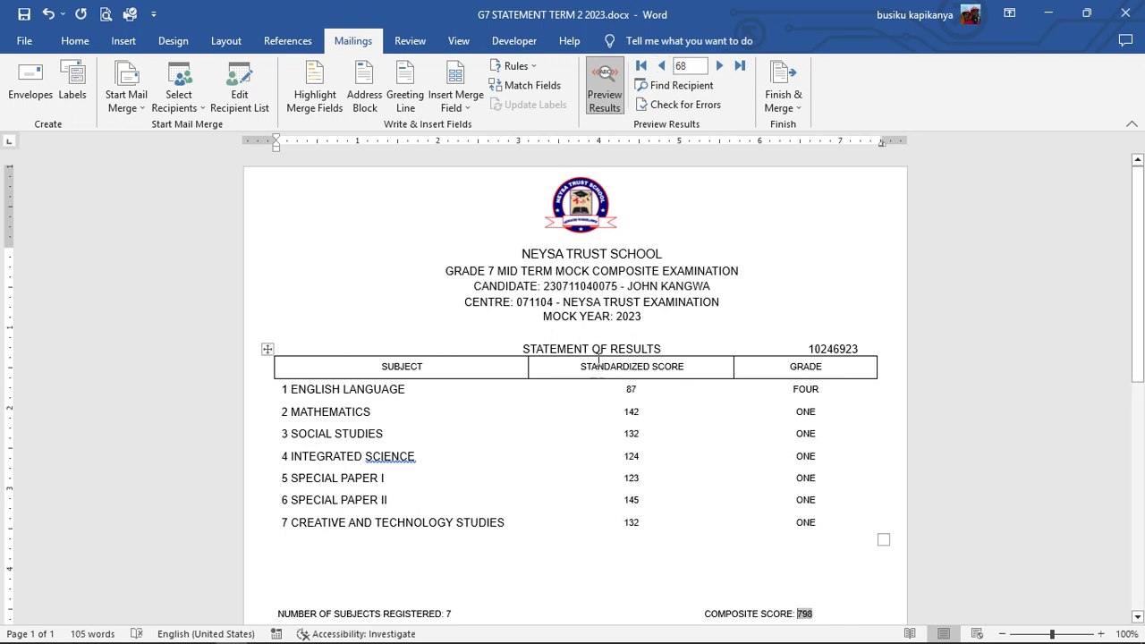
- Merge the report cards to the printer starting from record 65
{"action": "left_click", "coordinate": [785, 98]}
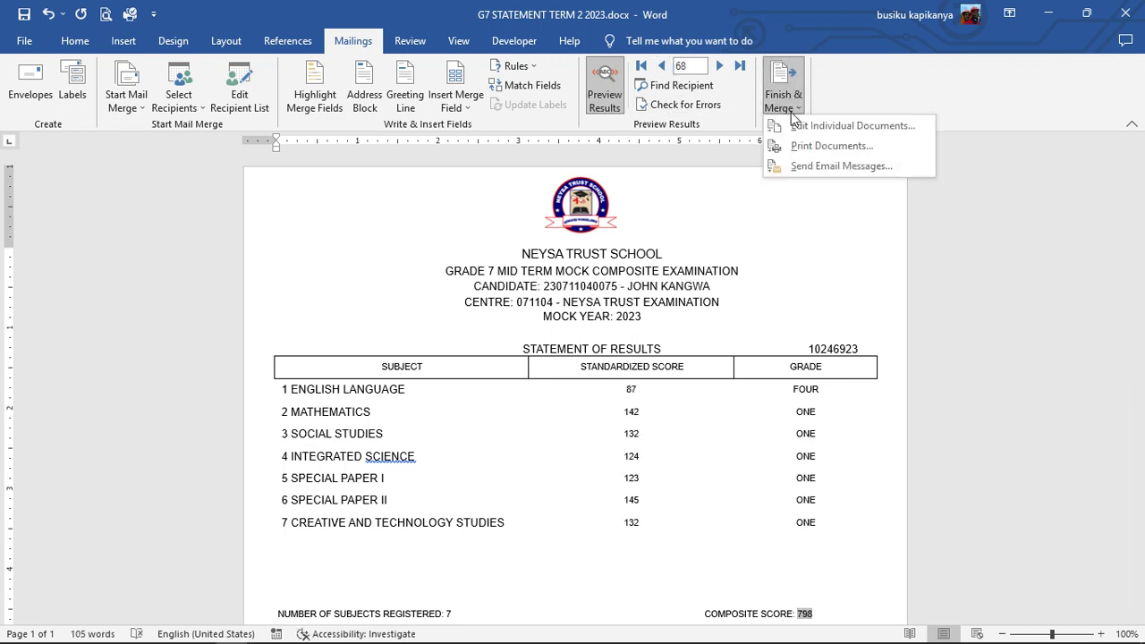
{"action": "left_click", "coordinate": [804, 146]}
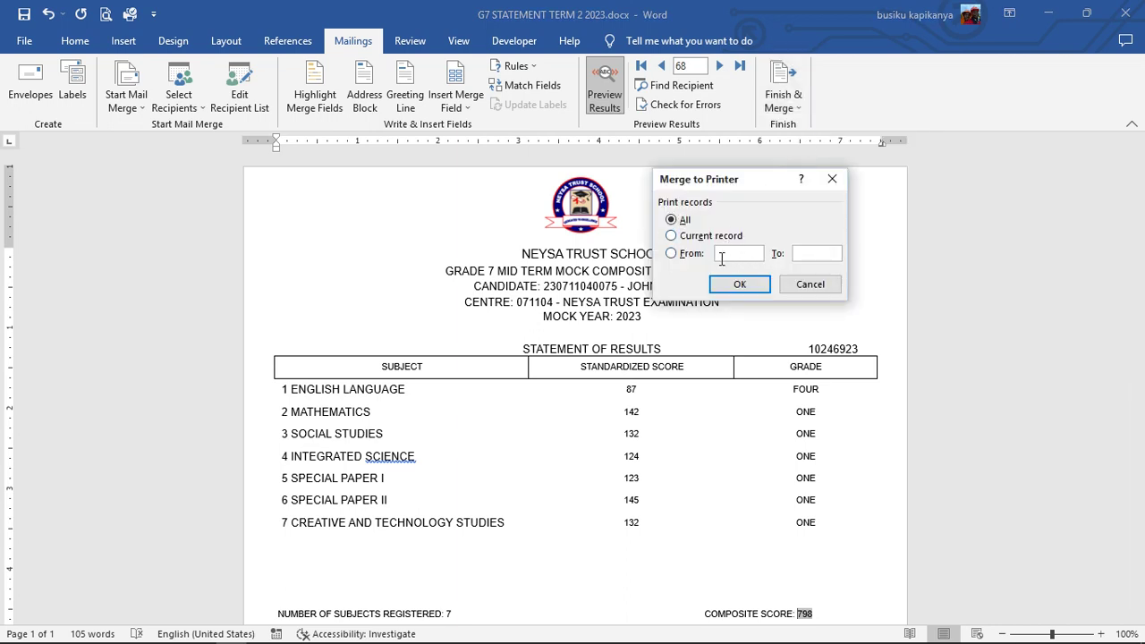
{"action": "type", "text": "65"}
- Print merged records 65–68 using the Microsoft Print to PDF printer
{"action": "left_click", "coordinate": [756, 285]}
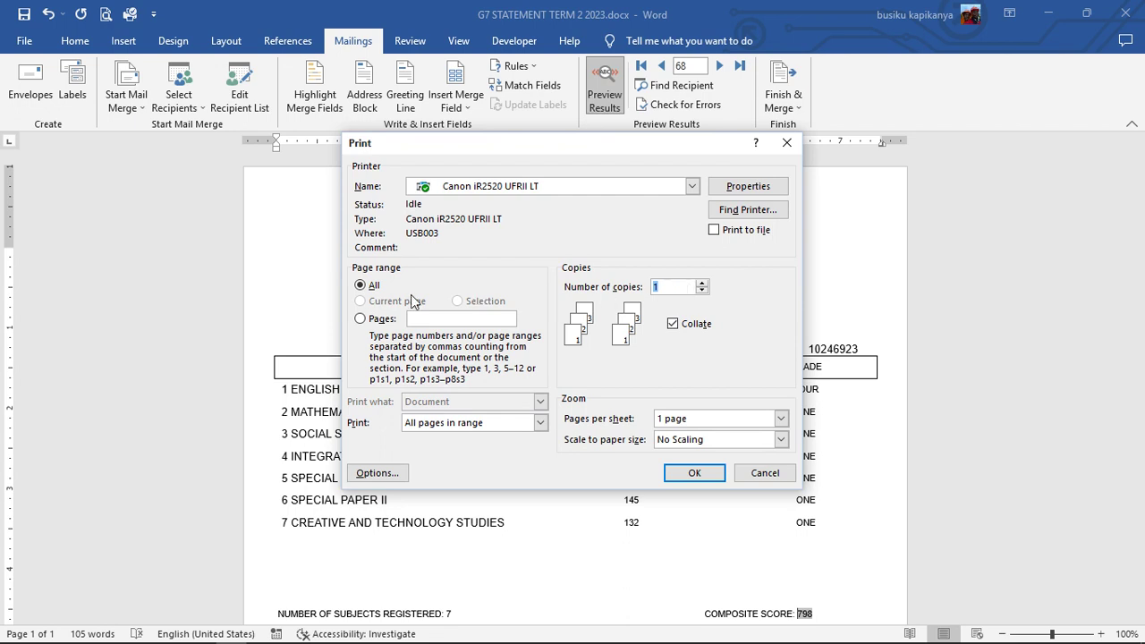
{"action": "left_click", "coordinate": [691, 187]}
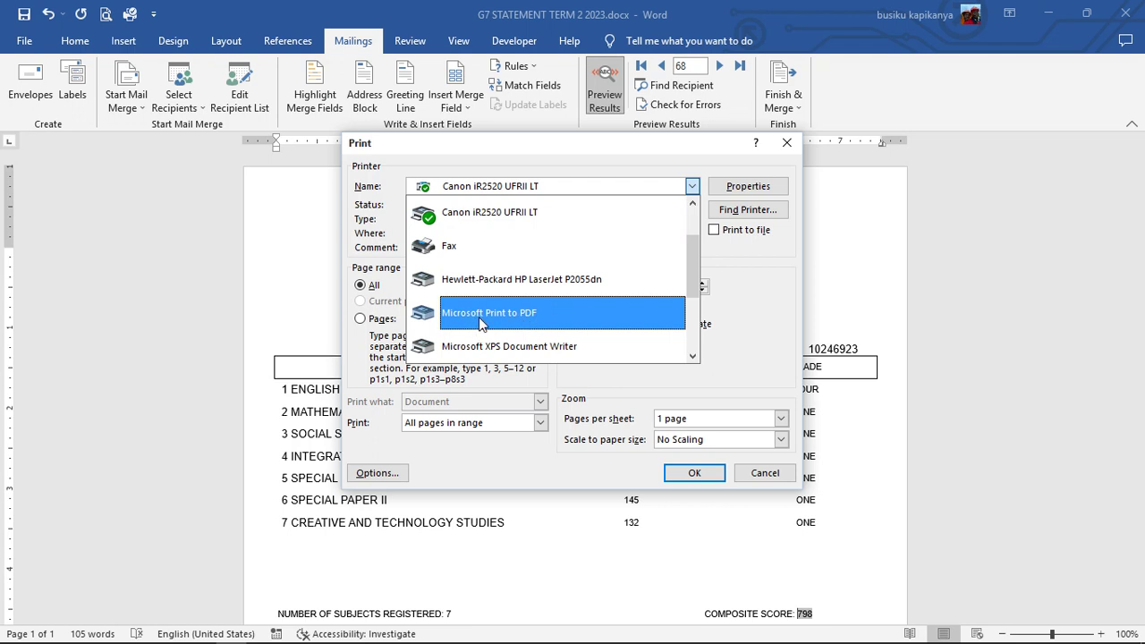
{"action": "left_click", "coordinate": [524, 320]}
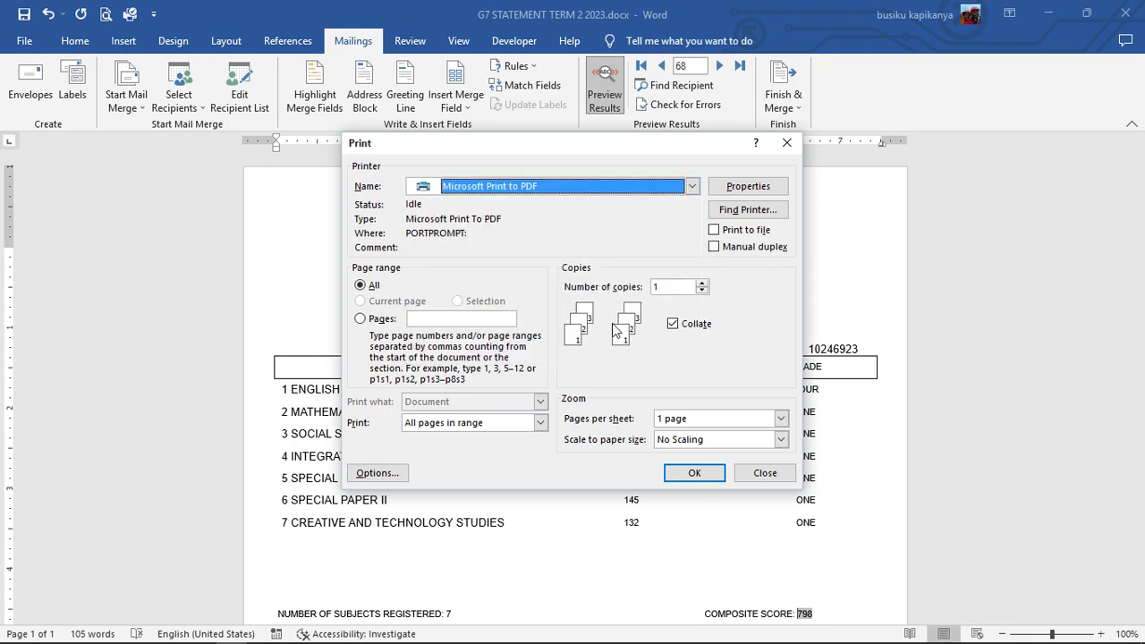
{"action": "left_click", "coordinate": [685, 475]}
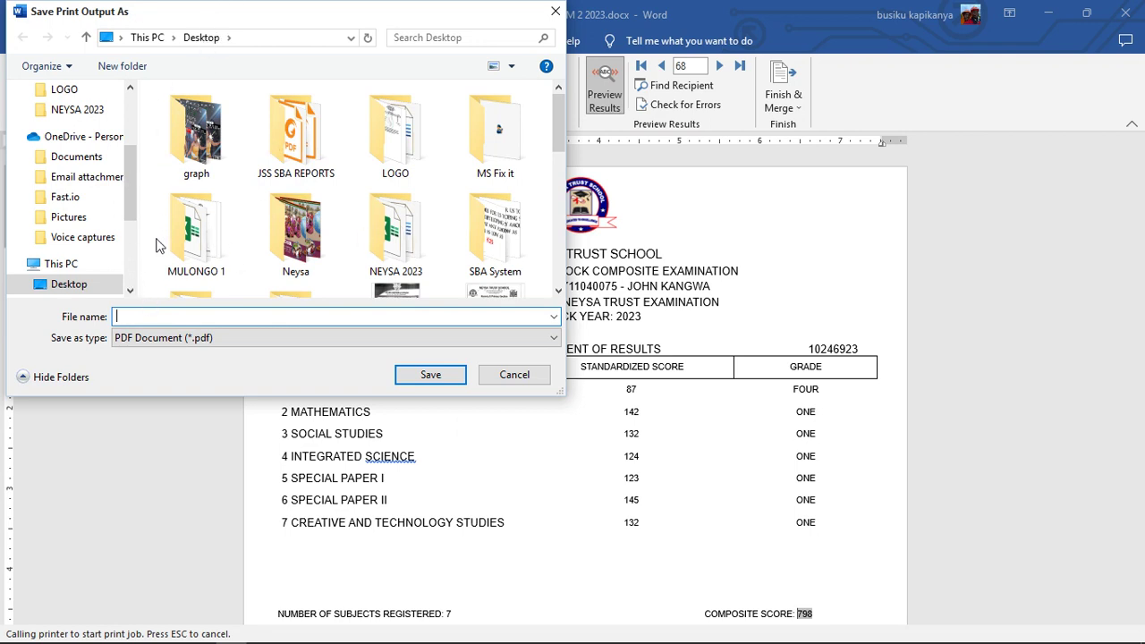
{"action": "scroll", "coordinate": [152, 270], "scroll_direction": "down", "scroll_amount": 3}
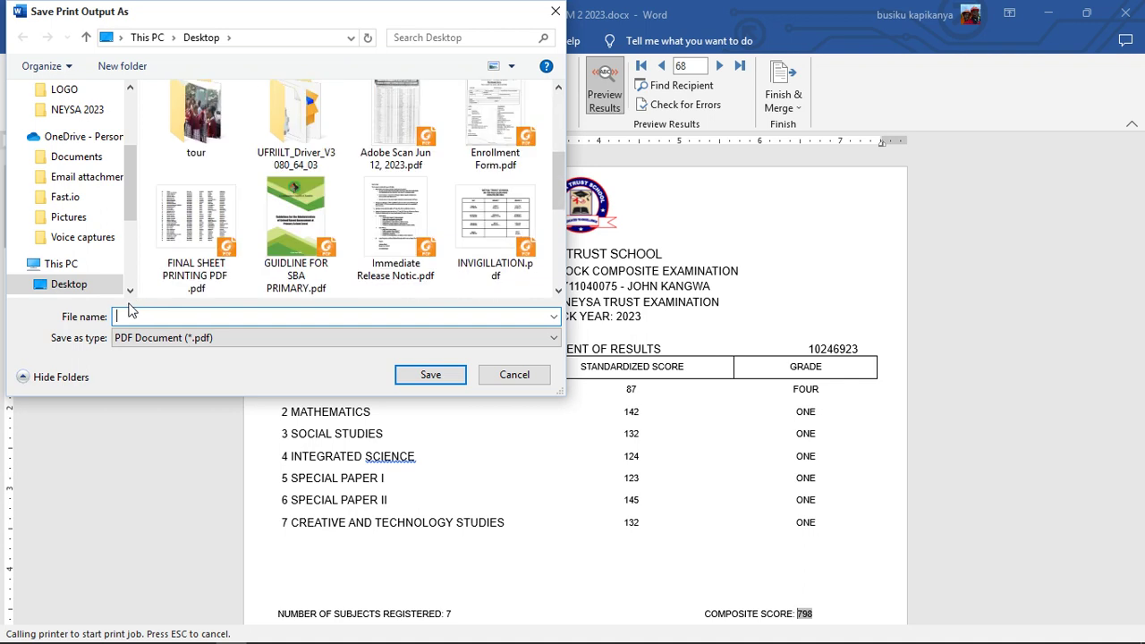
{"action": "type", "text": "DEV"}
{"action": "left_click", "coordinate": [441, 378]}
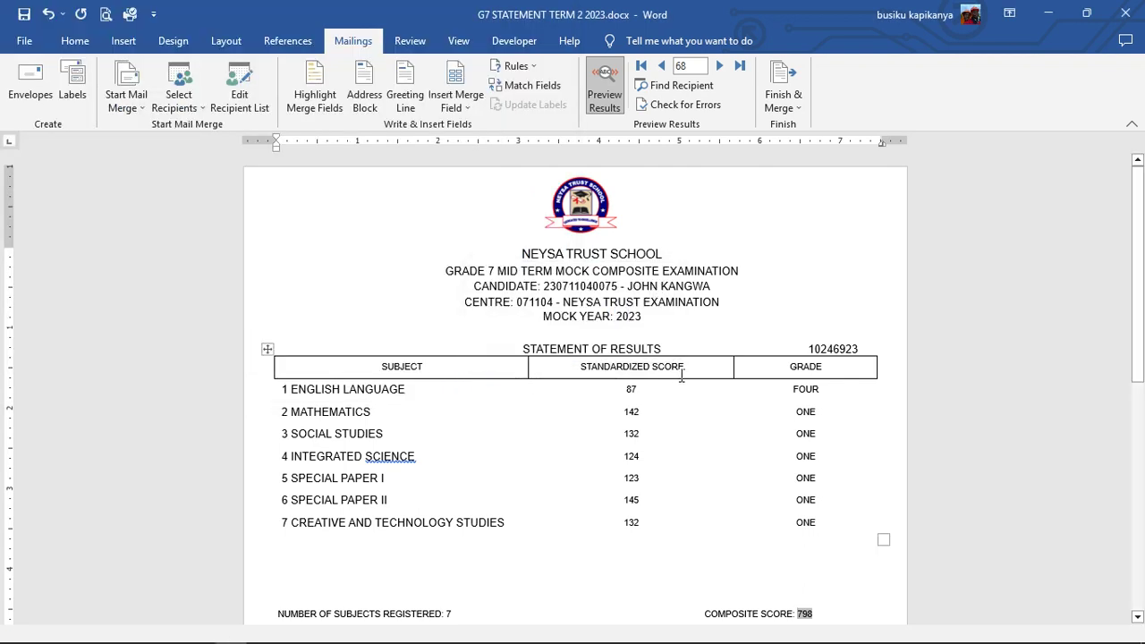
- Minimize Word and Excel, then open DEMO.pdf from the desktop
{"action": "mouse_move", "coordinate": [269, 639]}
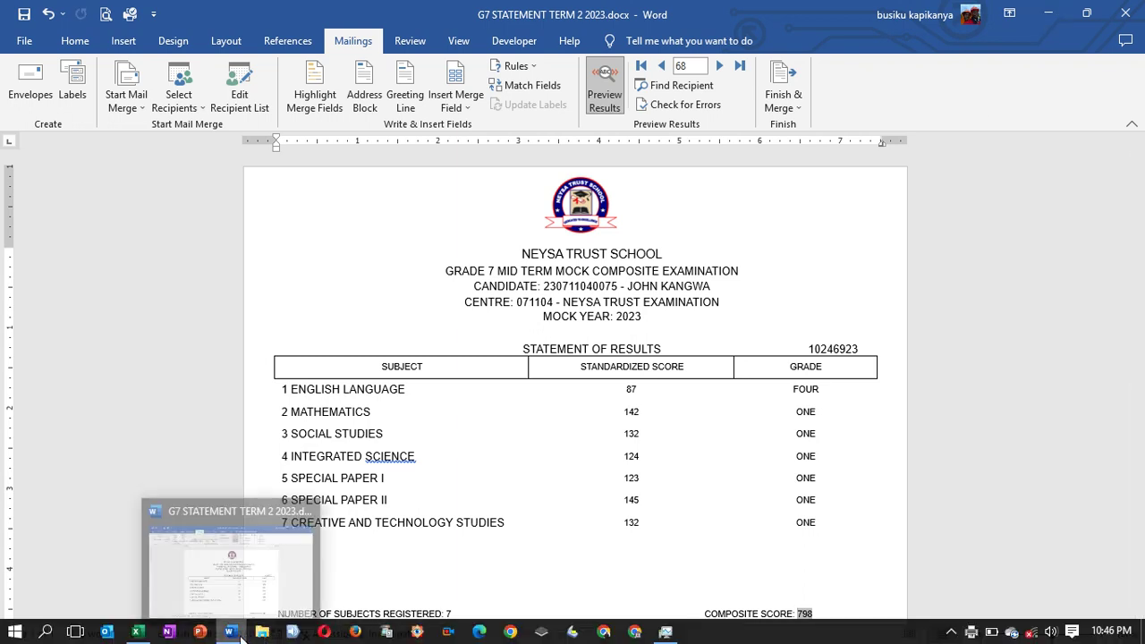
{"action": "left_click", "coordinate": [1048, 14]}
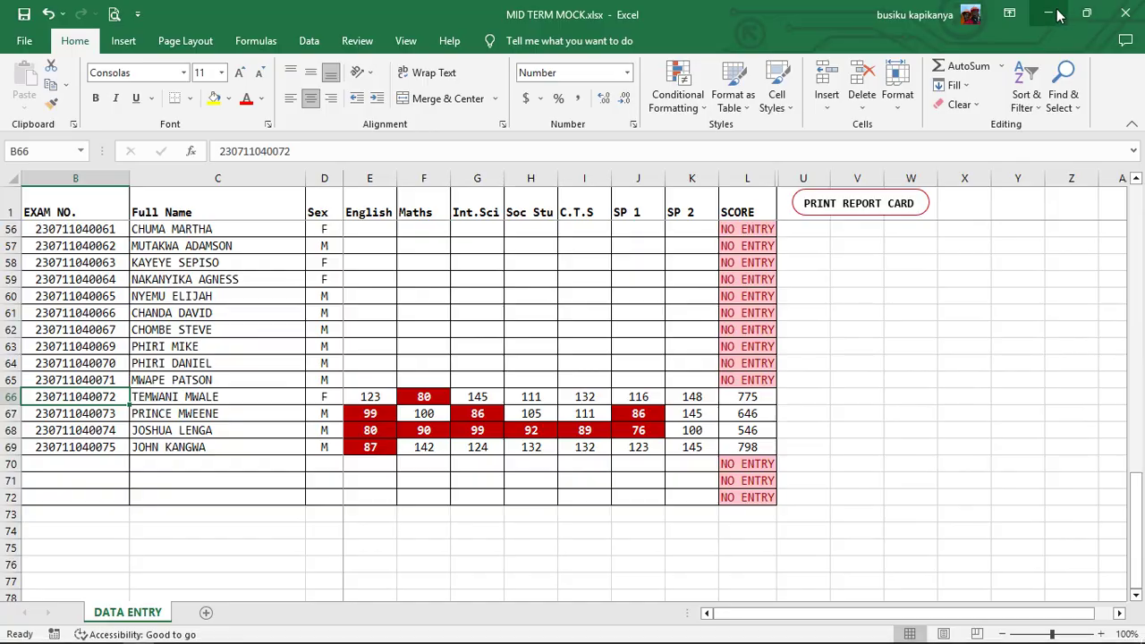
{"action": "left_click", "coordinate": [1048, 13]}
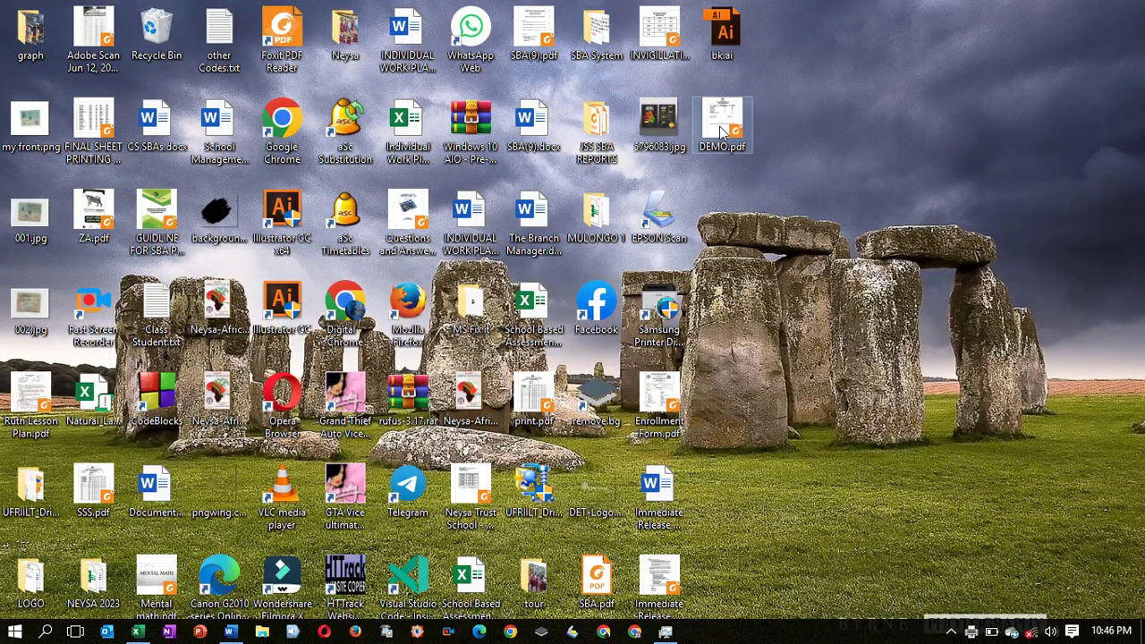
{"action": "double_click", "coordinate": [721, 132]}
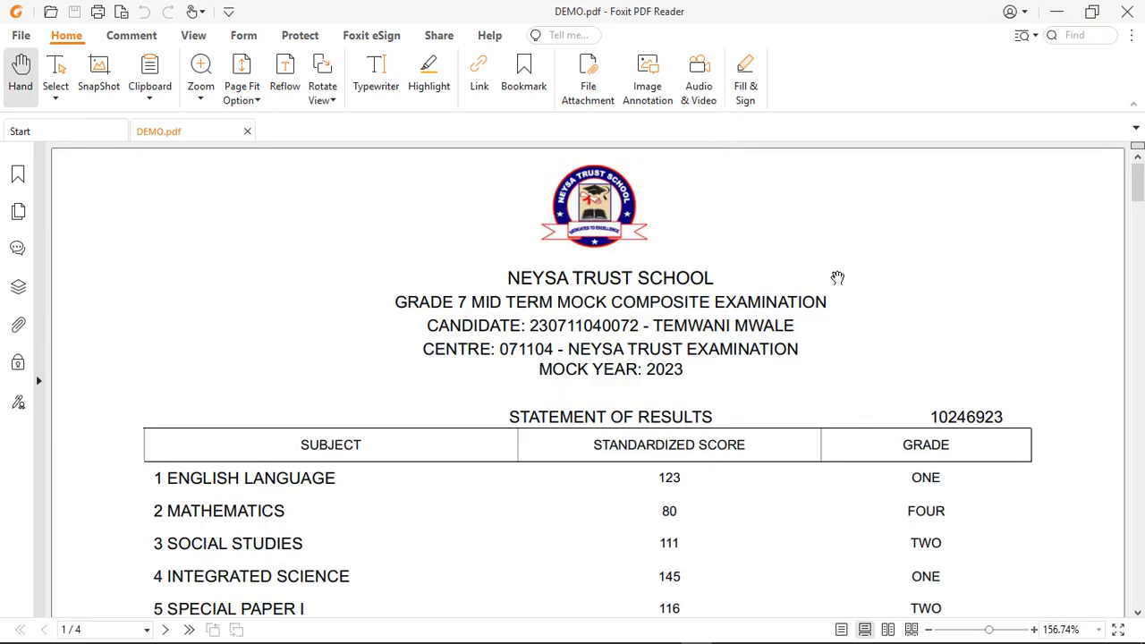
{"action": "scroll", "coordinate": [817, 289], "scroll_direction": "down", "scroll_amount": 2}
{"action": "scroll", "coordinate": [820, 288], "scroll_direction": "down", "scroll_amount": 3}
{"action": "scroll", "coordinate": [867, 285], "scroll_direction": "down", "scroll_amount": 3}
{"action": "scroll", "coordinate": [859, 295], "scroll_direction": "down", "scroll_amount": 6}
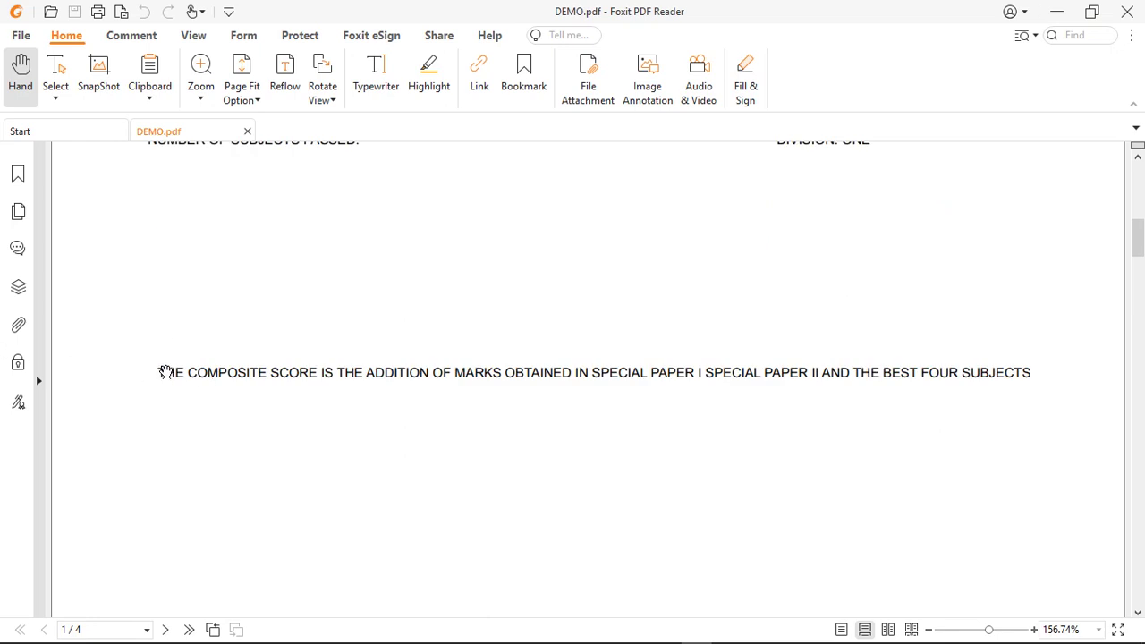
{"action": "left_click_drag", "start_coordinate": [170, 371], "coordinate": [288, 380]}
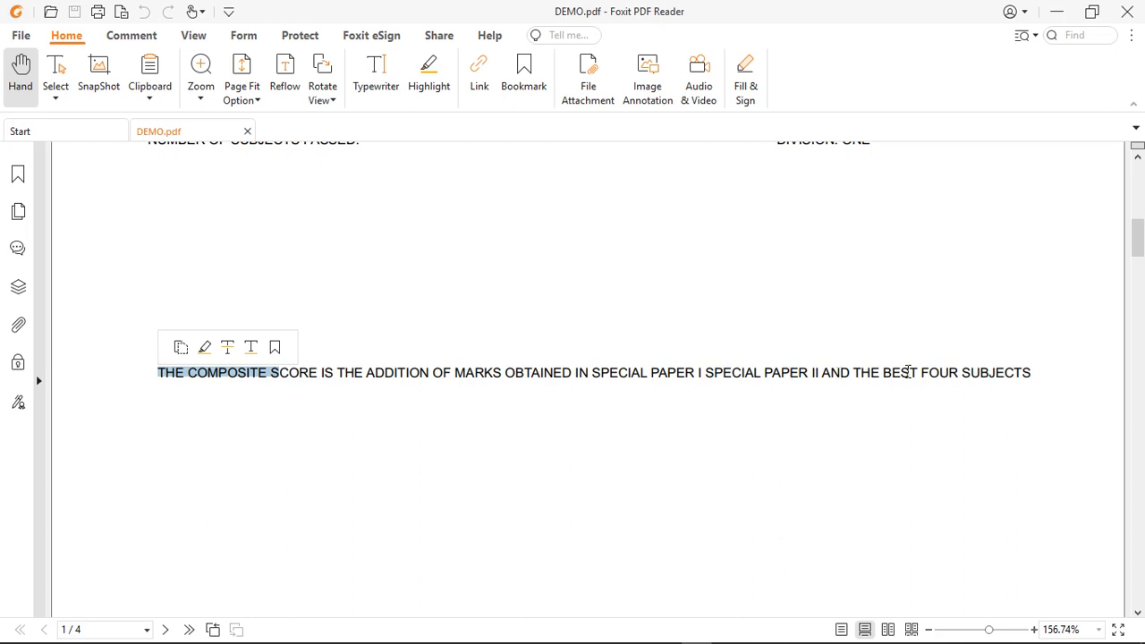
{"action": "scroll", "coordinate": [751, 268], "scroll_direction": "up", "scroll_amount": 2}
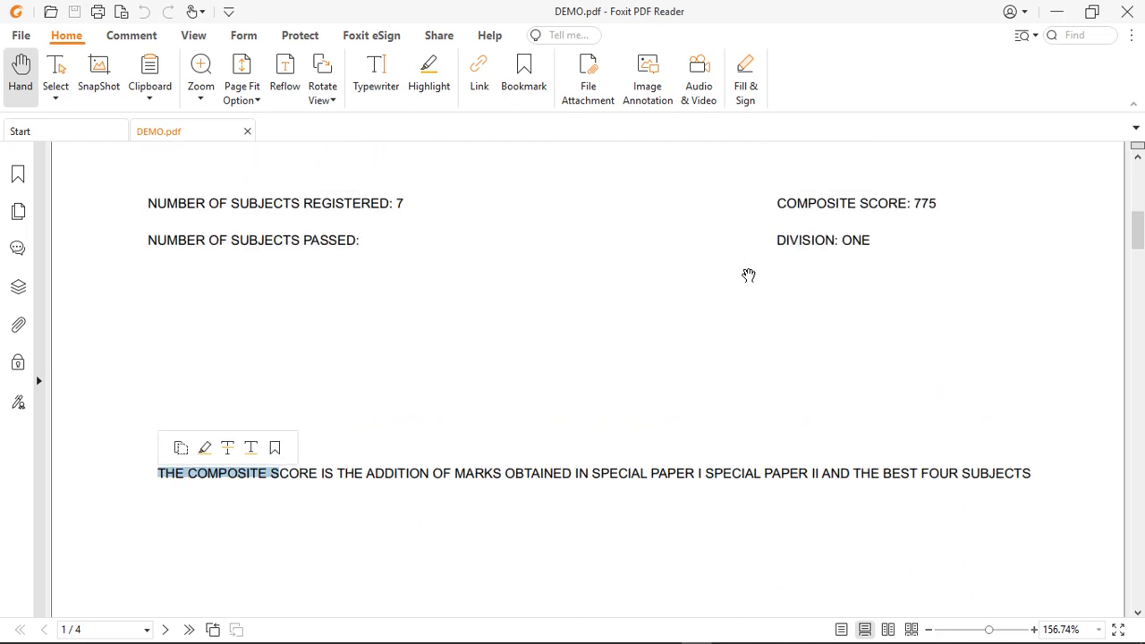
{"action": "scroll", "coordinate": [927, 207], "scroll_direction": "up", "scroll_amount": 1}
{"action": "scroll", "coordinate": [927, 210], "scroll_direction": "up", "scroll_amount": 1}
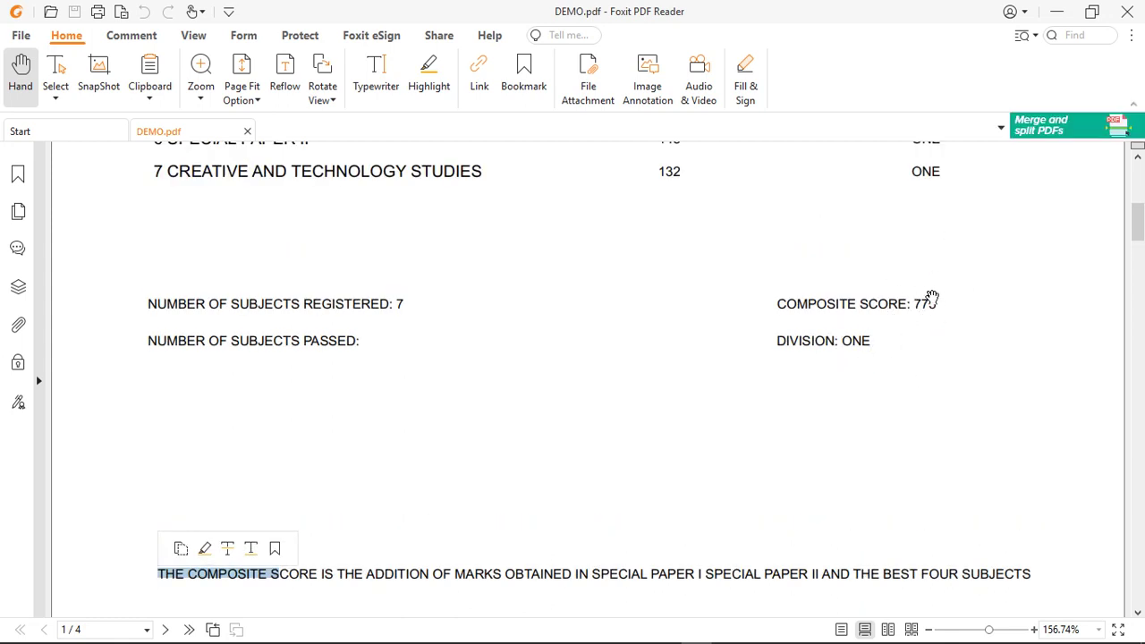
{"action": "scroll", "coordinate": [933, 304], "scroll_direction": "up", "scroll_amount": 1}
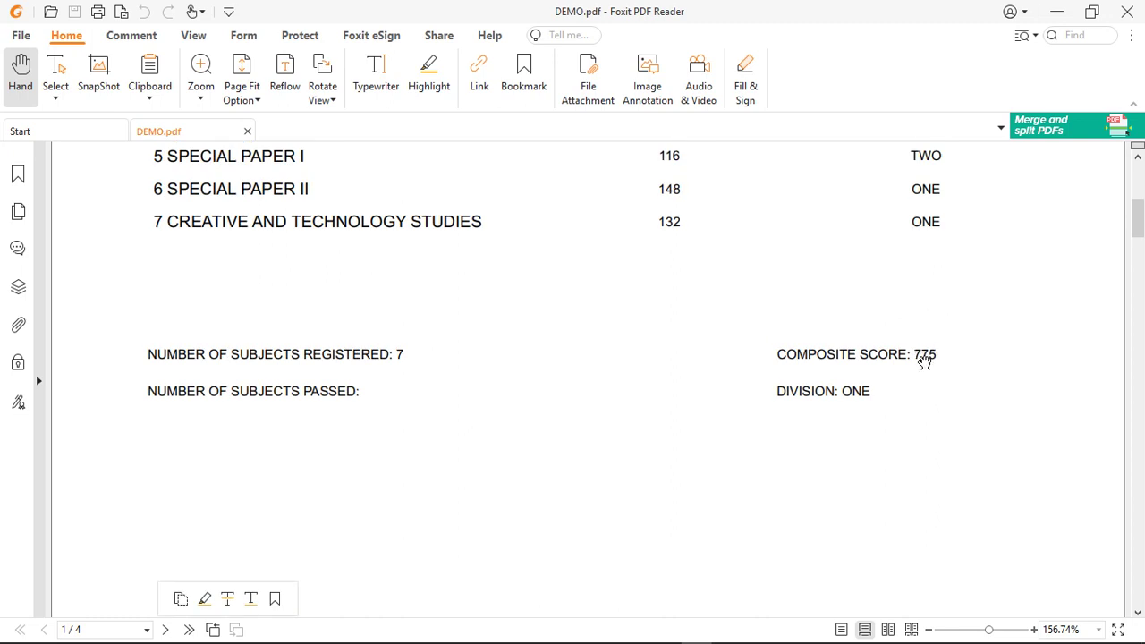
{"action": "left_click_drag", "start_coordinate": [914, 354], "coordinate": [934, 354]}
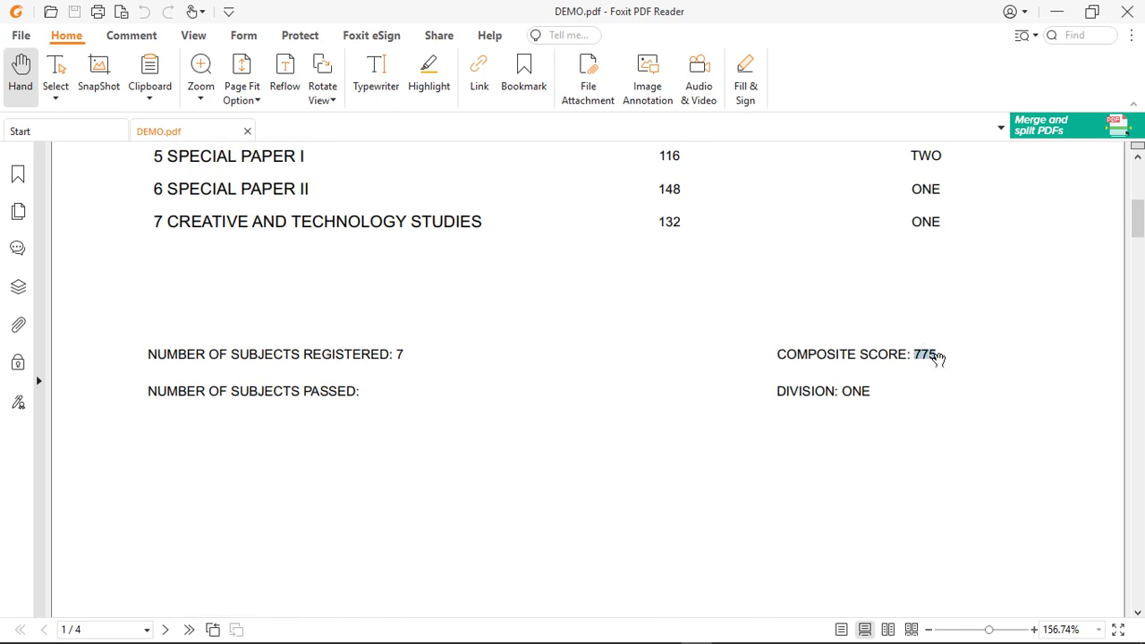
{"action": "scroll", "coordinate": [935, 357], "scroll_direction": "up", "scroll_amount": 4}
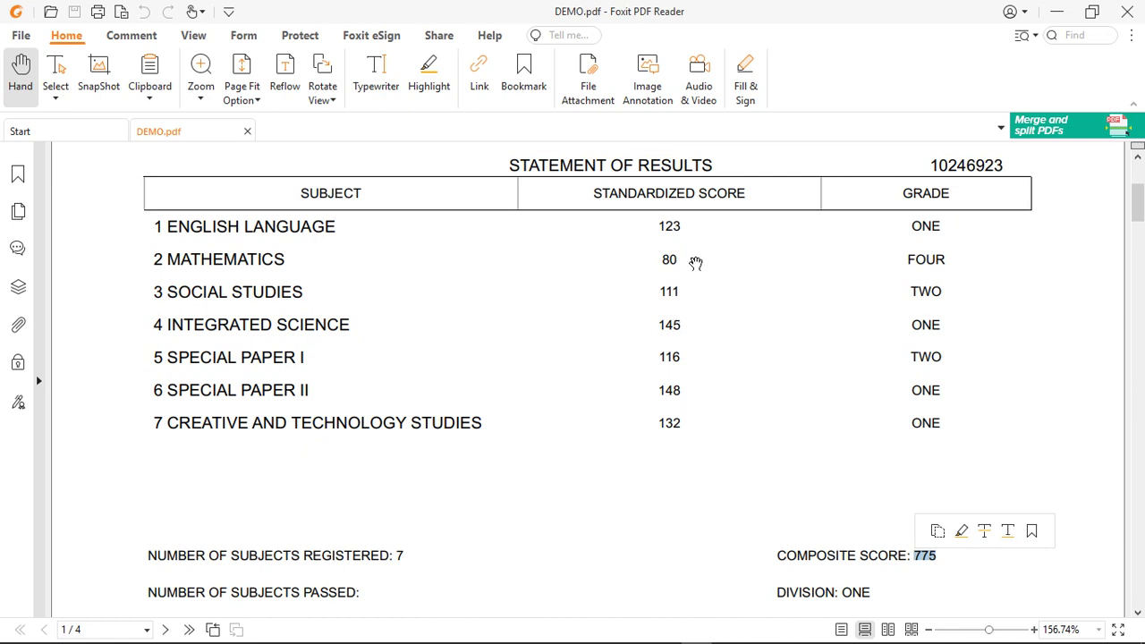
{"action": "scroll", "coordinate": [685, 385], "scroll_direction": "up", "scroll_amount": 3}
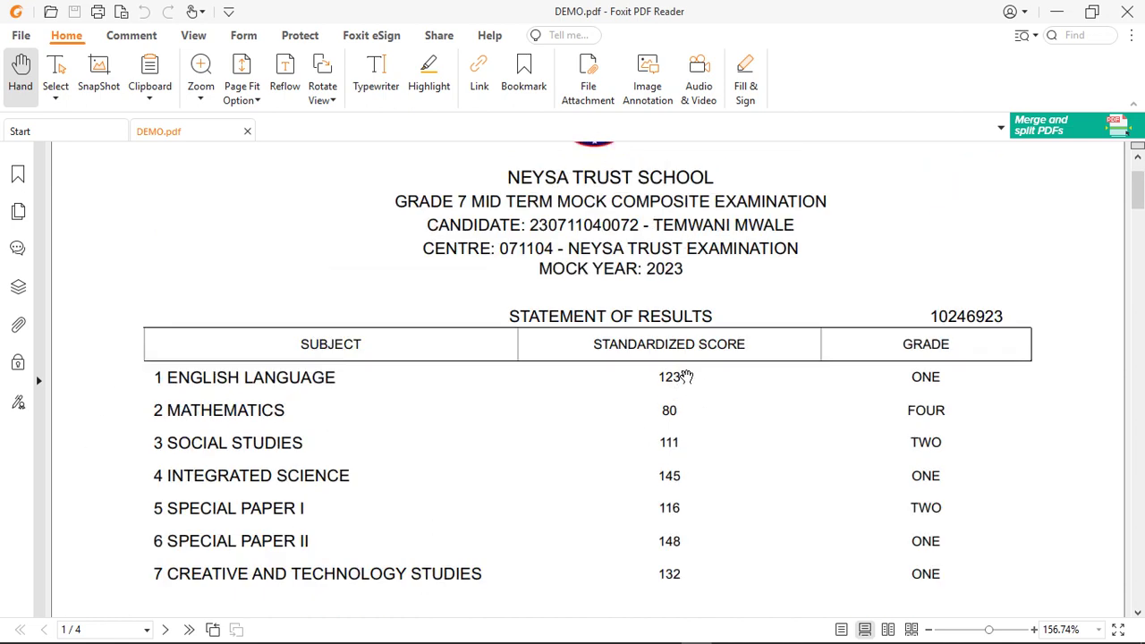
{"action": "scroll", "coordinate": [685, 377], "scroll_direction": "up", "scroll_amount": 2}
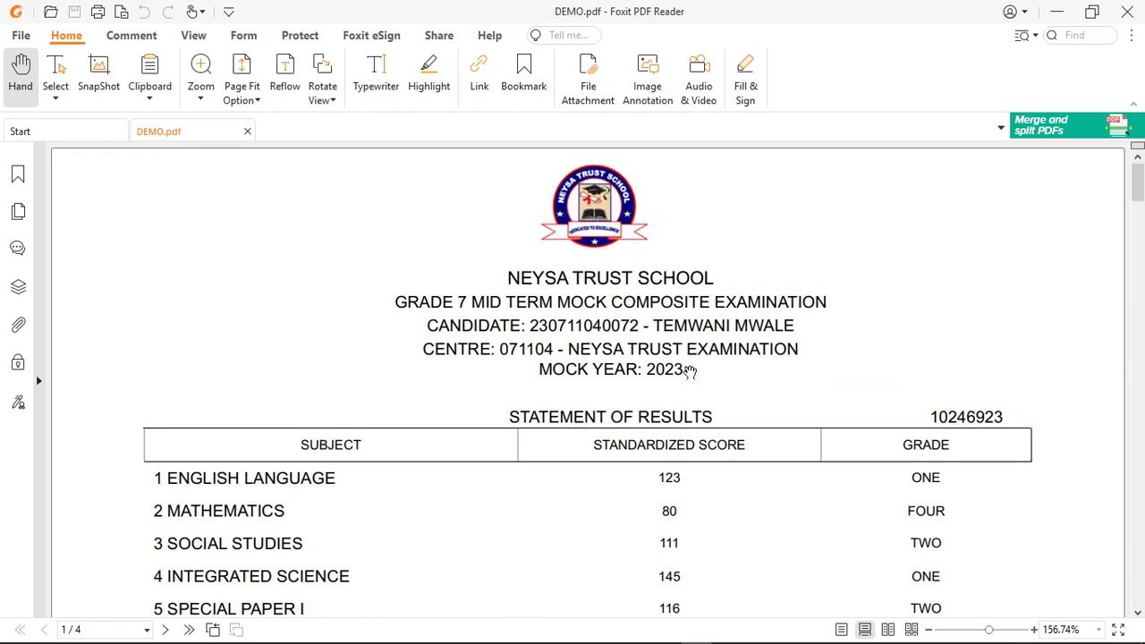
{"action": "scroll", "coordinate": [688, 371], "scroll_direction": "down", "scroll_amount": 20}
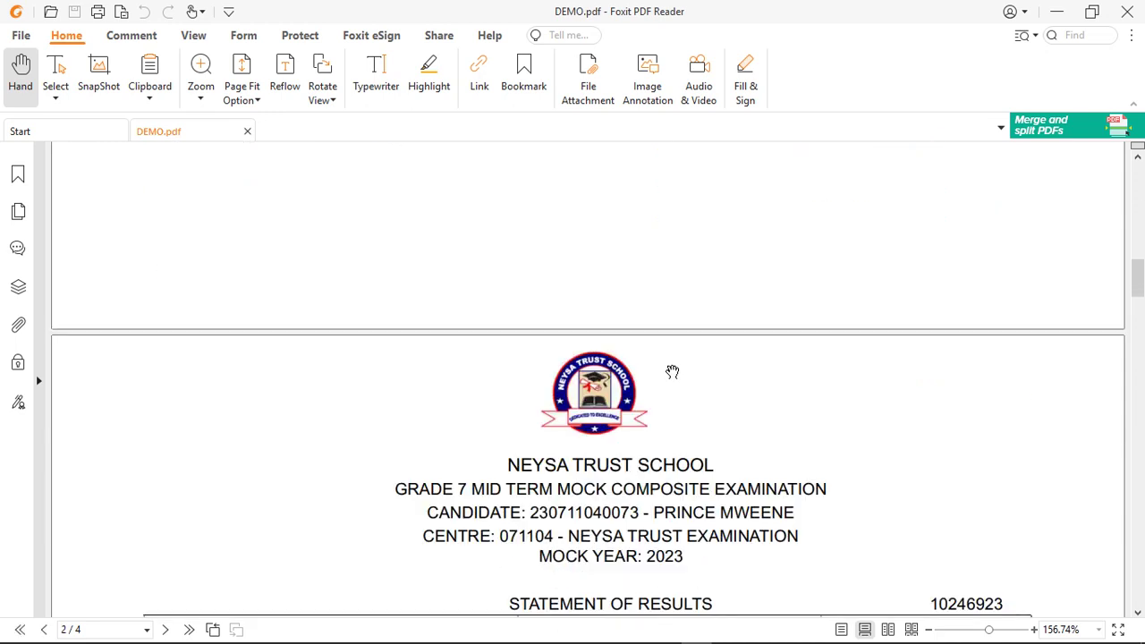
{"action": "scroll", "coordinate": [673, 372], "scroll_direction": "down", "scroll_amount": 10}
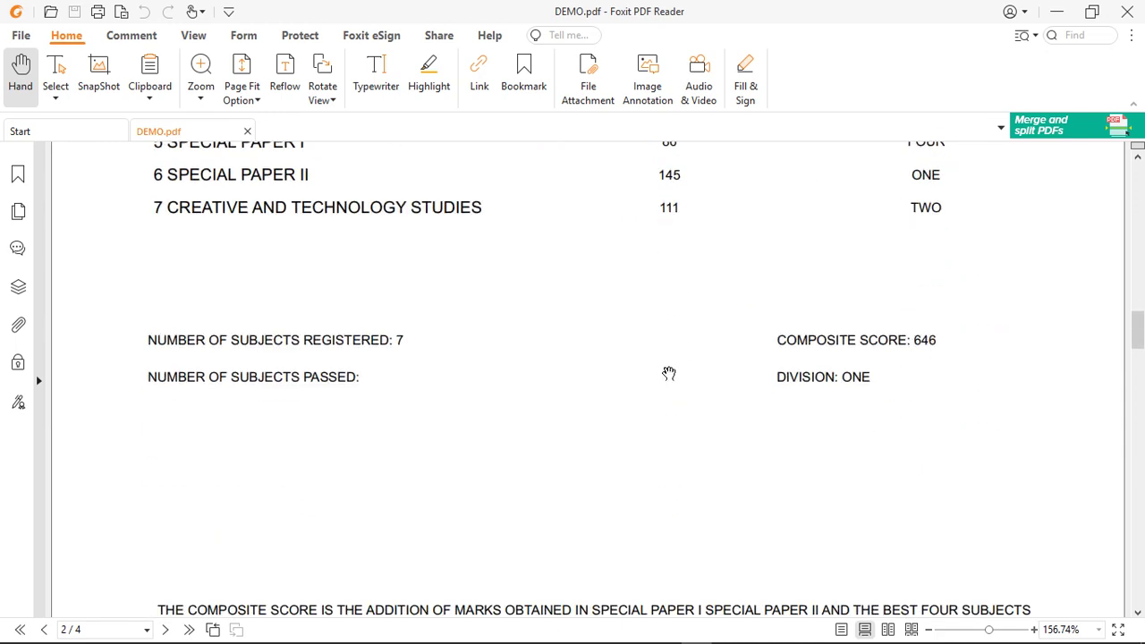
{"action": "scroll", "coordinate": [669, 373], "scroll_direction": "down", "scroll_amount": 10}
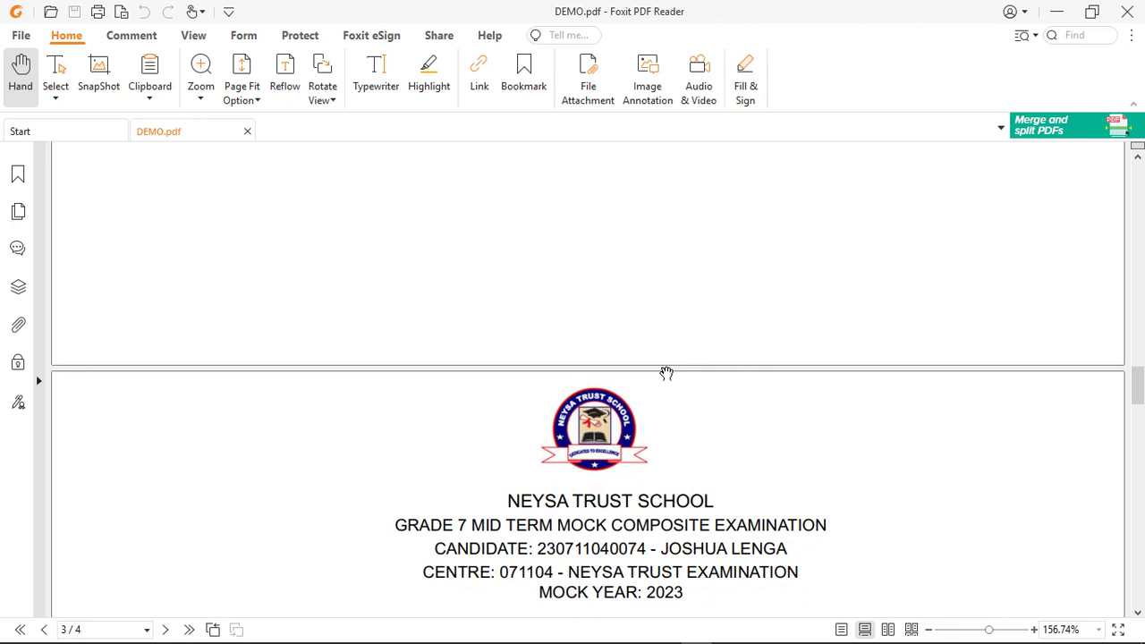
{"action": "scroll", "coordinate": [666, 373], "scroll_direction": "down", "scroll_amount": 5}
{"action": "scroll", "coordinate": [666, 373], "scroll_direction": "down", "scroll_amount": 9}
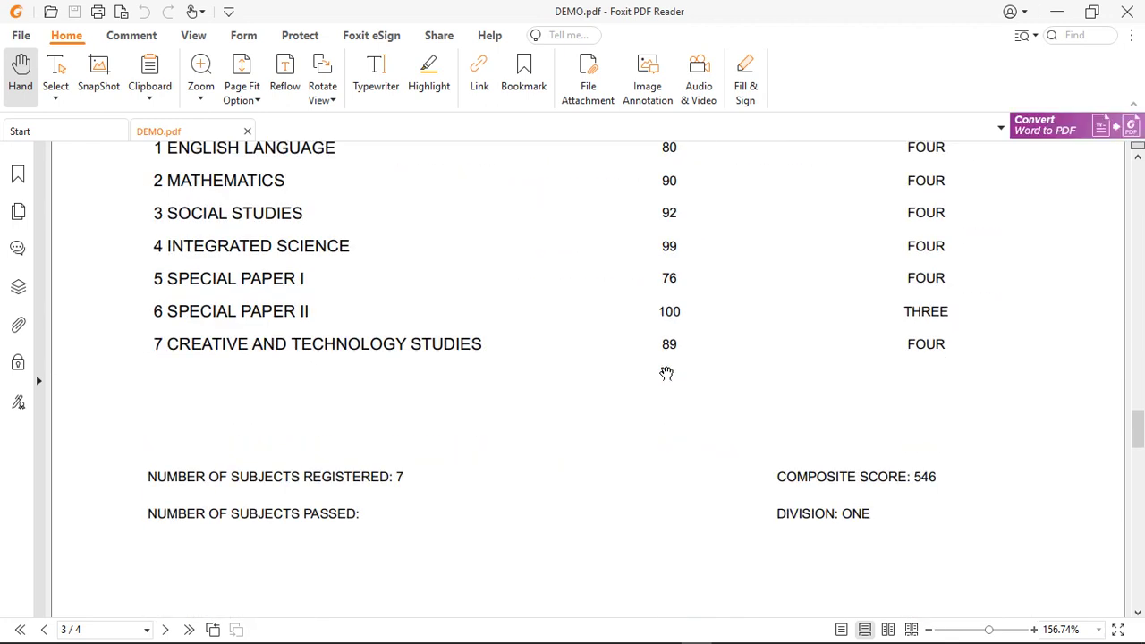
{"action": "scroll", "coordinate": [665, 373], "scroll_direction": "down", "scroll_amount": 8}
{"action": "scroll", "coordinate": [663, 373], "scroll_direction": "down", "scroll_amount": 8}
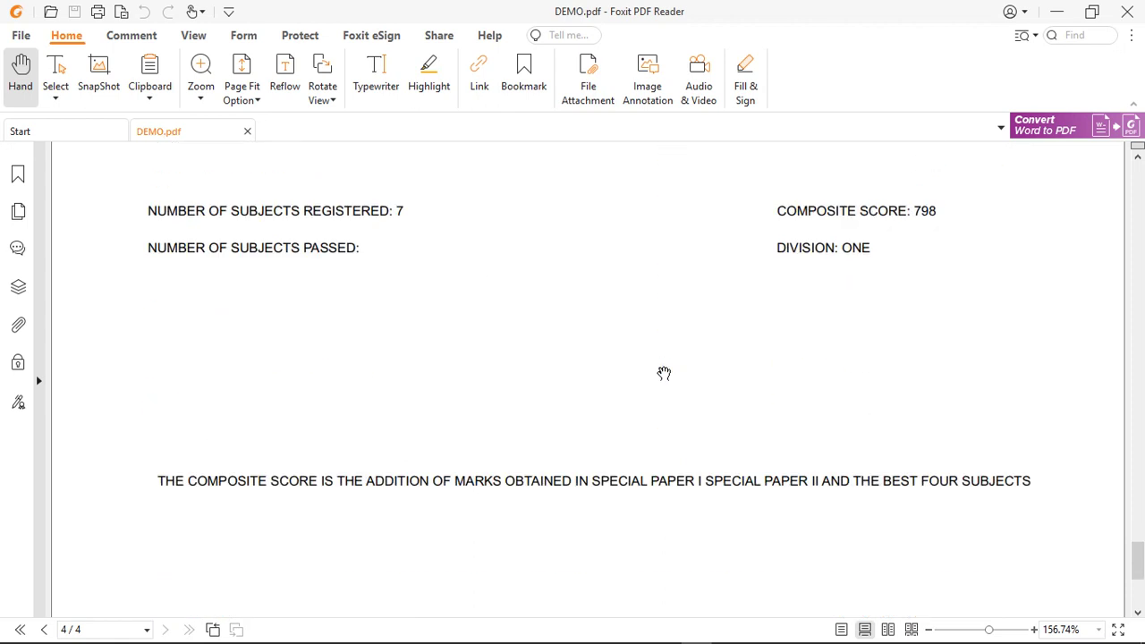
{"action": "scroll", "coordinate": [760, 303], "scroll_direction": "down", "scroll_amount": 1}
{"action": "scroll", "coordinate": [740, 393], "scroll_direction": "up", "scroll_amount": 2}
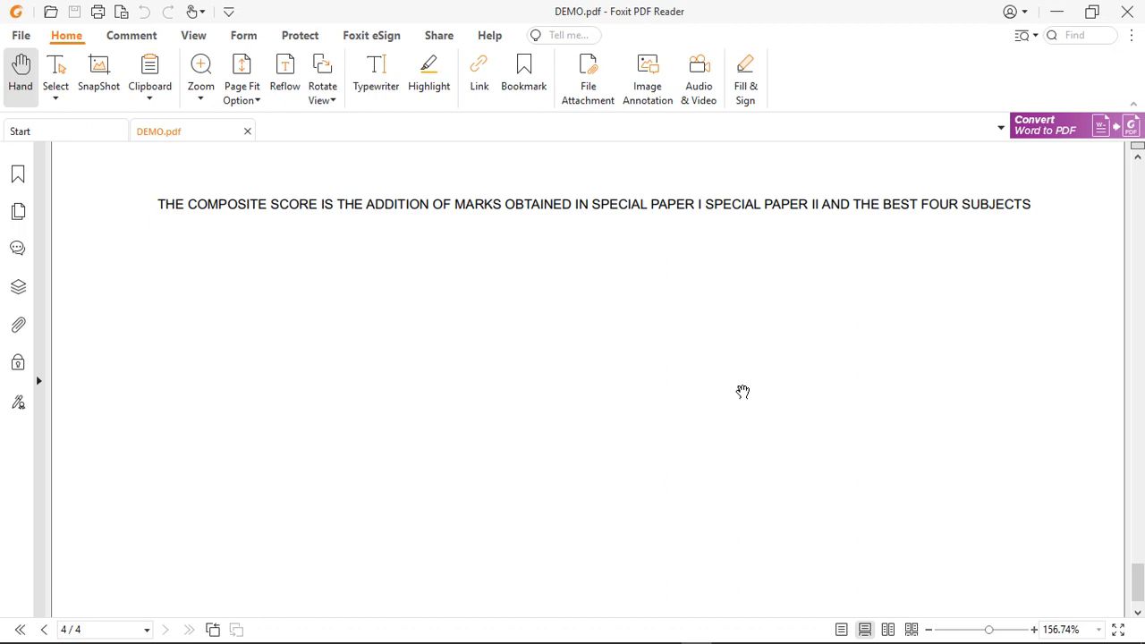
{"action": "scroll", "coordinate": [747, 295], "scroll_direction": "up", "scroll_amount": 20}
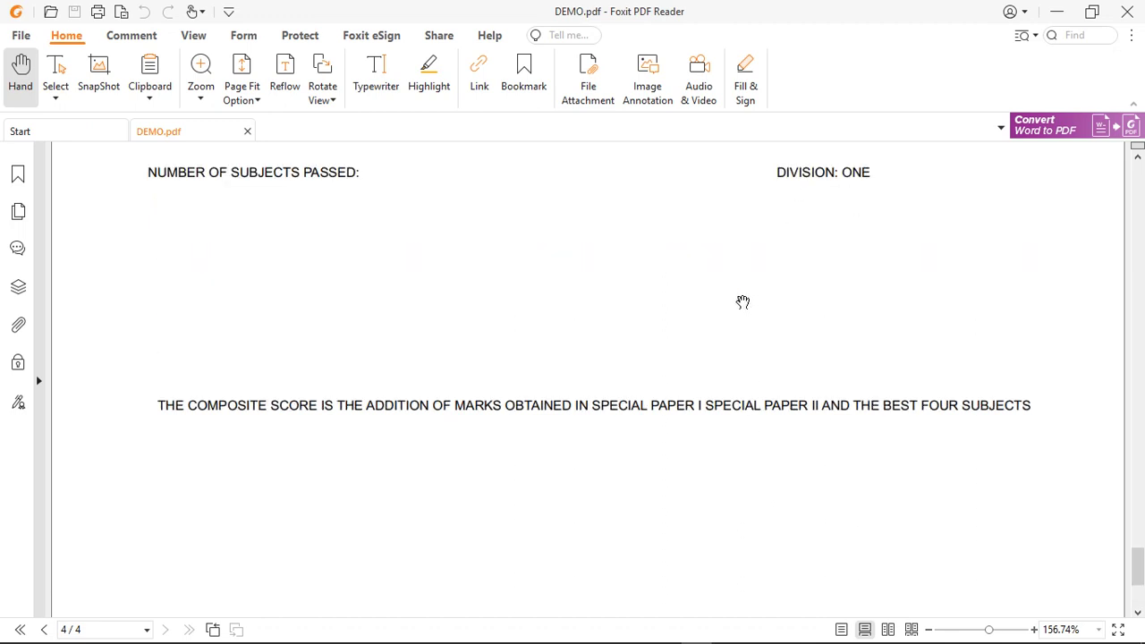
{"action": "scroll", "coordinate": [743, 309], "scroll_direction": "up", "scroll_amount": 20}
{"action": "scroll", "coordinate": [742, 310], "scroll_direction": "up", "scroll_amount": 20}
{"action": "scroll", "coordinate": [723, 305], "scroll_direction": "up", "scroll_amount": 5}
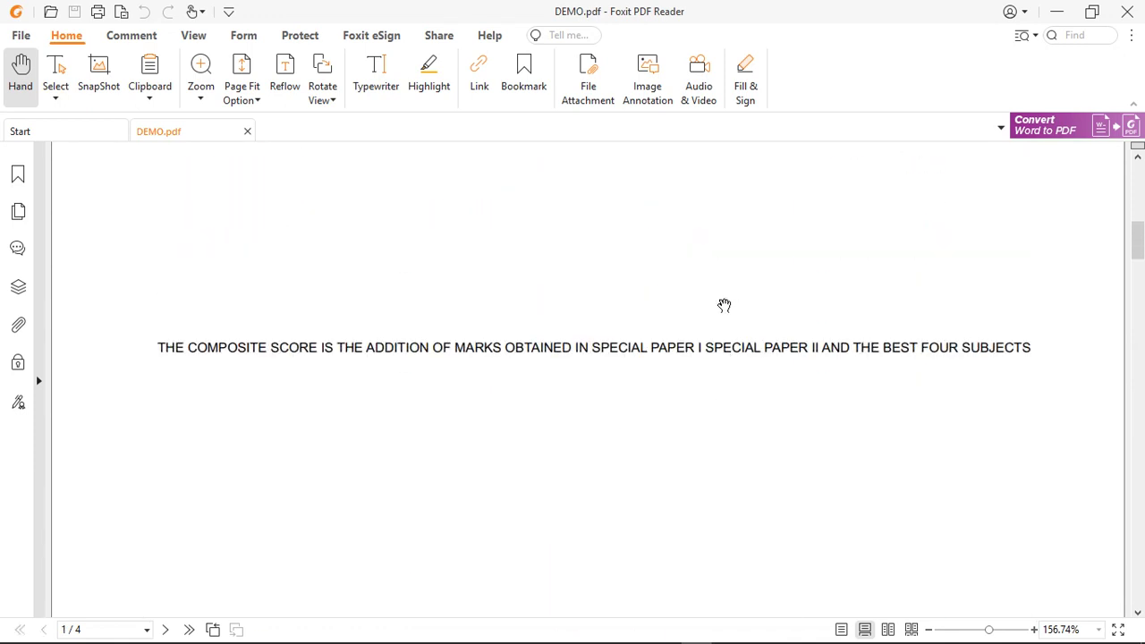
{"action": "scroll", "coordinate": [723, 305], "scroll_direction": "up", "scroll_amount": 20}
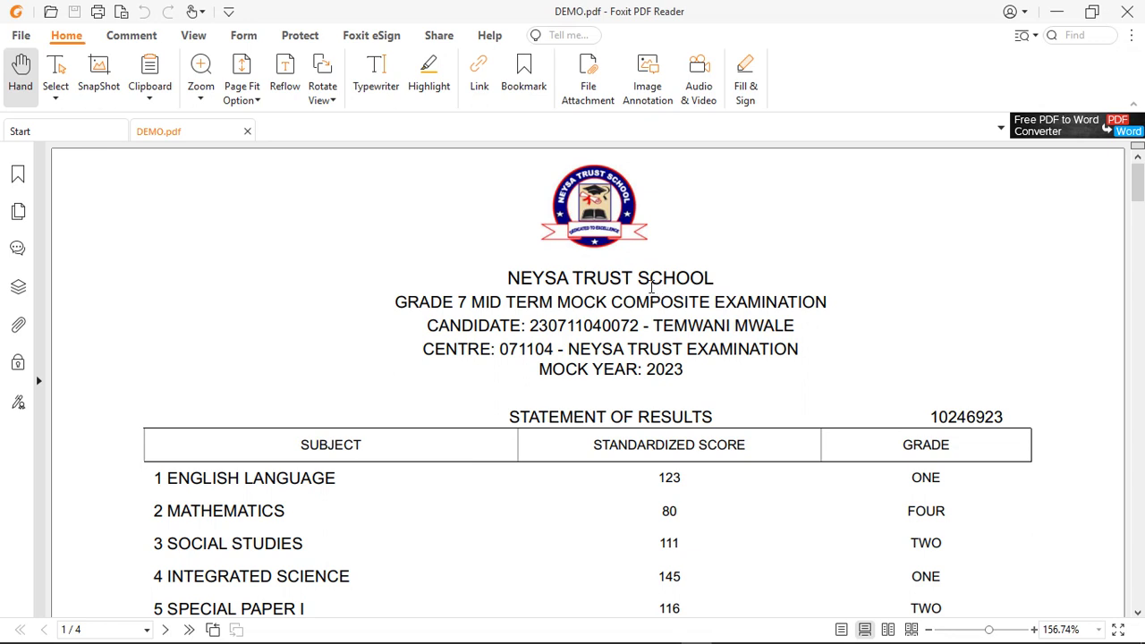
- Select the title, examination, candidate and CENTRE lines on page 1, then show hidden tray icons
{"action": "left_click_drag", "start_coordinate": [503, 277], "coordinate": [748, 275]}
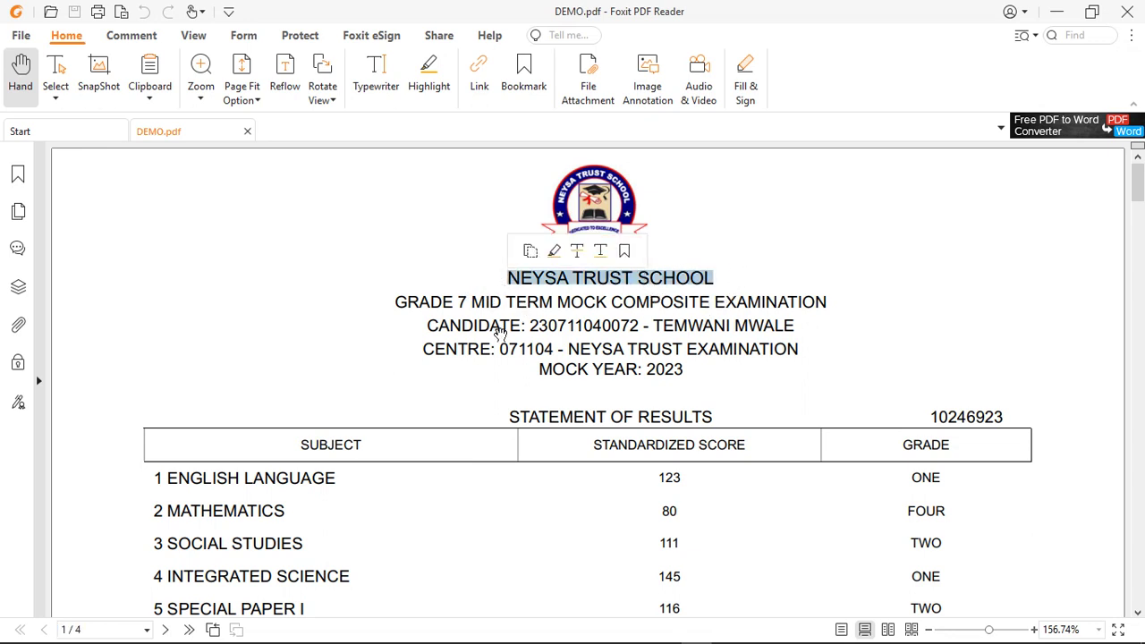
{"action": "left_click_drag", "start_coordinate": [391, 304], "coordinate": [832, 304]}
{"action": "left_click_drag", "start_coordinate": [428, 324], "coordinate": [814, 326]}
{"action": "left_click_drag", "start_coordinate": [421, 346], "coordinate": [838, 354]}
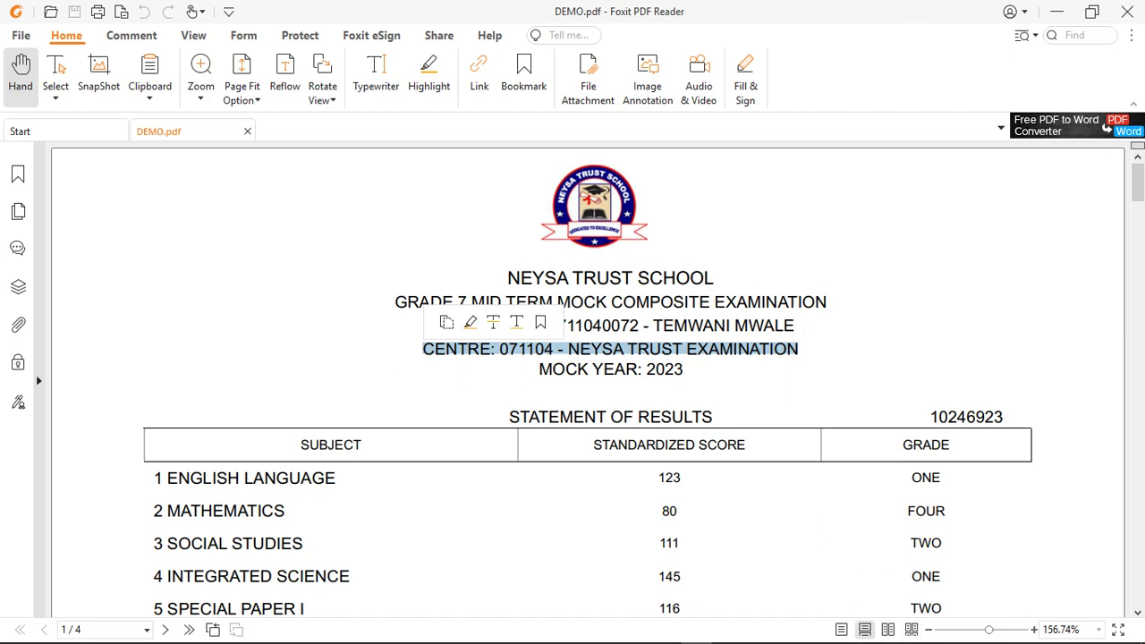
{"action": "left_click", "coordinate": [955, 632]}
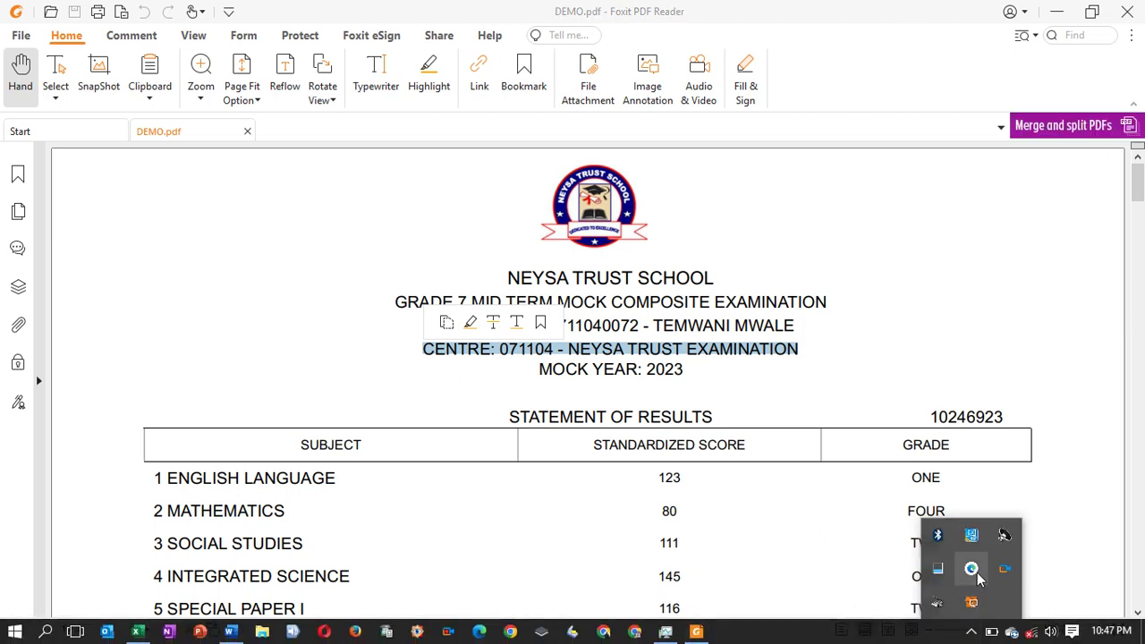